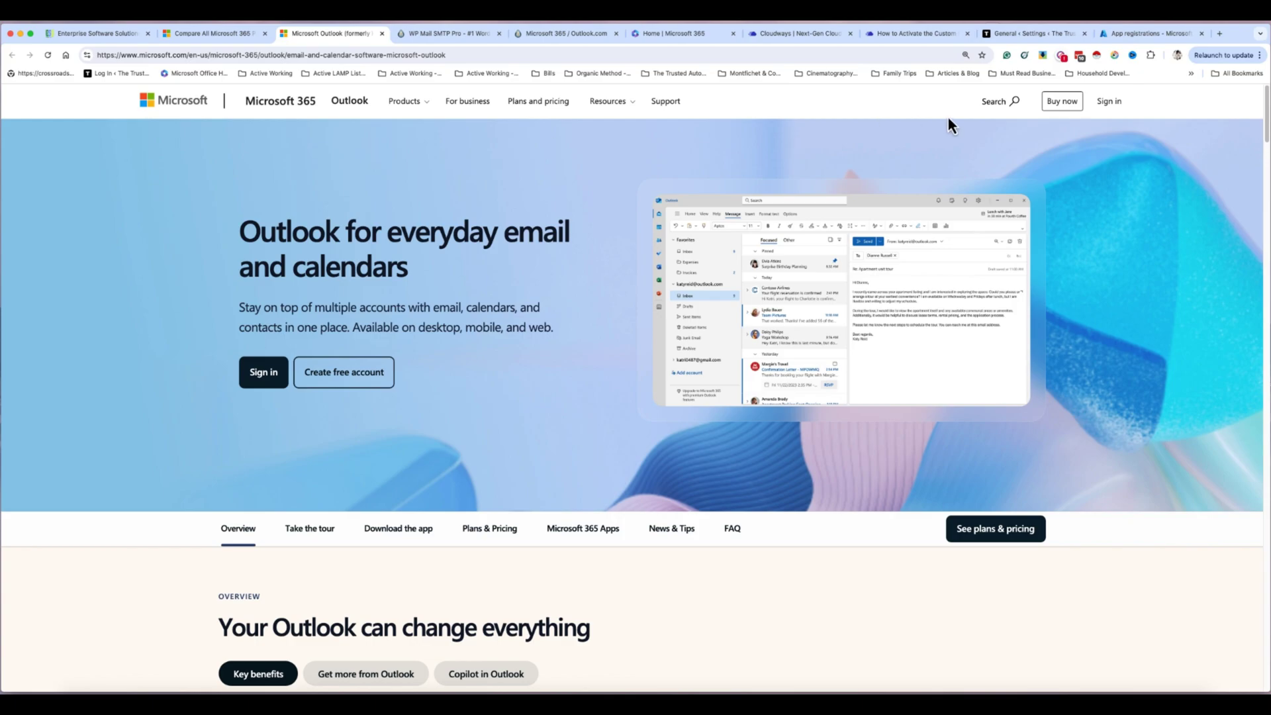
Review the WP Mail SMTP, Cloudways, Outlook and software reseller pages, and the Microsoft 365 / Outlook.com mailer documentation with its requirements
click(1022, 34)
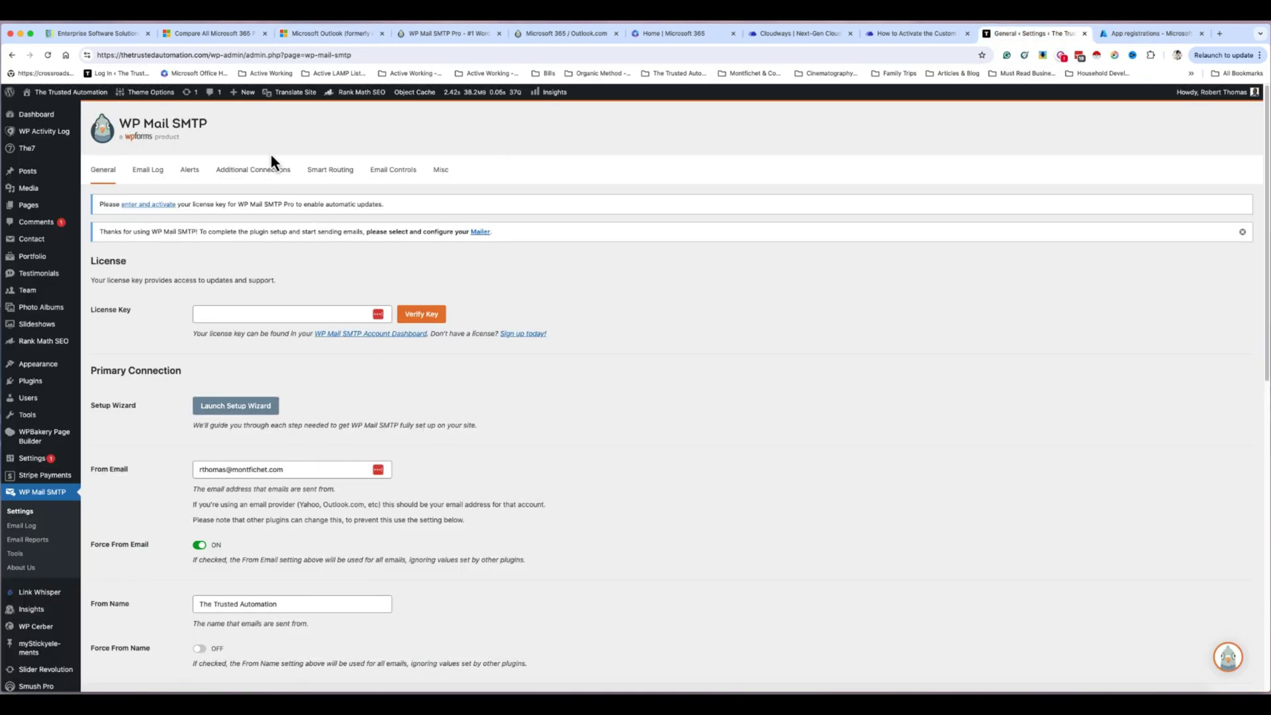
click(441, 34)
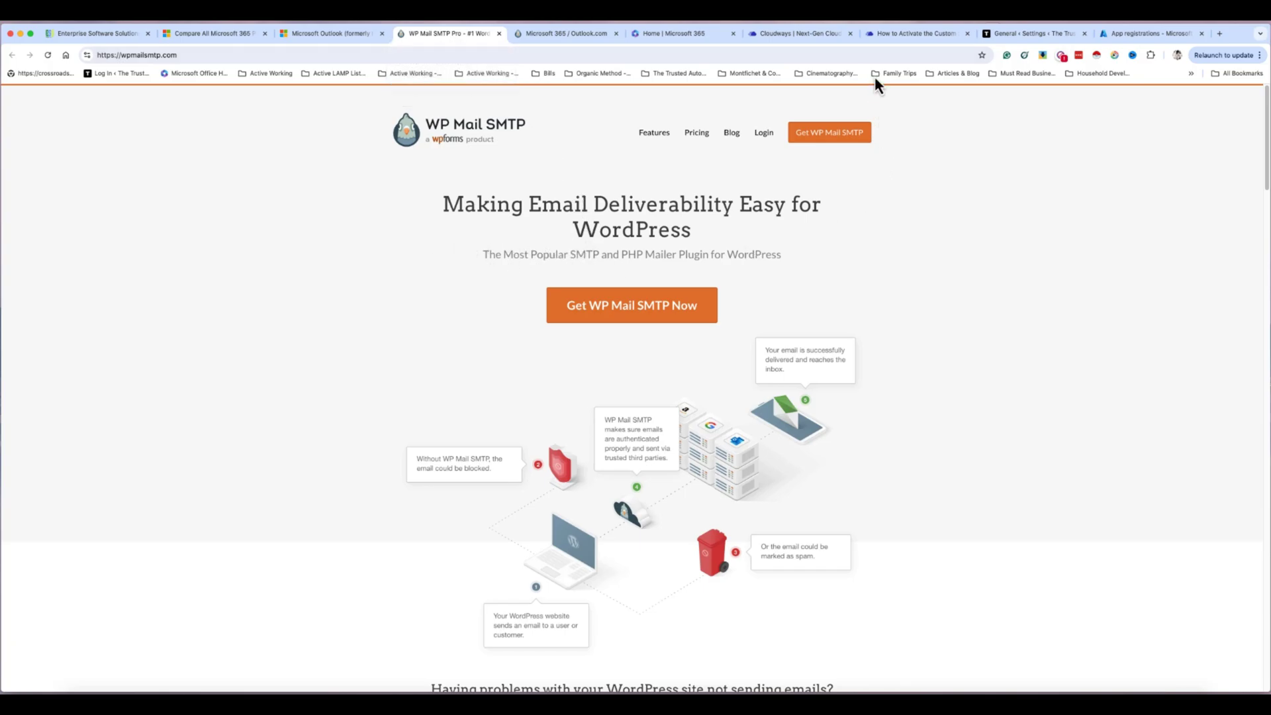
click(792, 37)
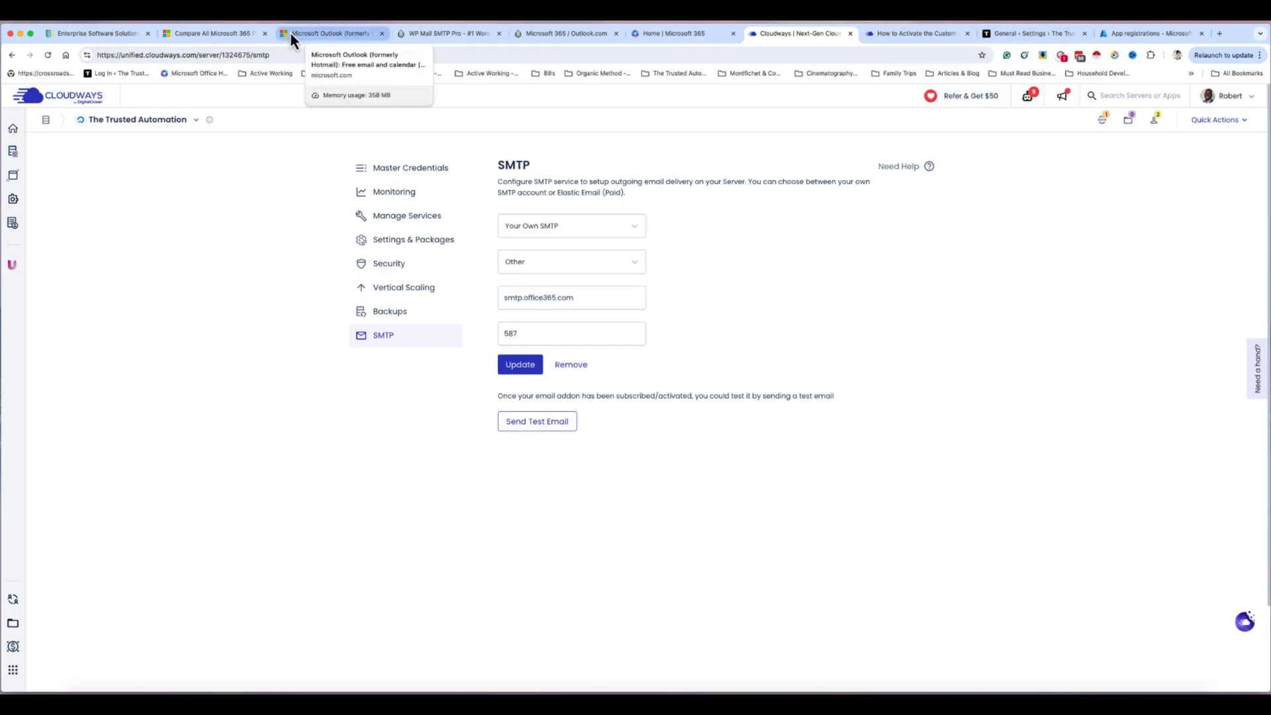
click(326, 39)
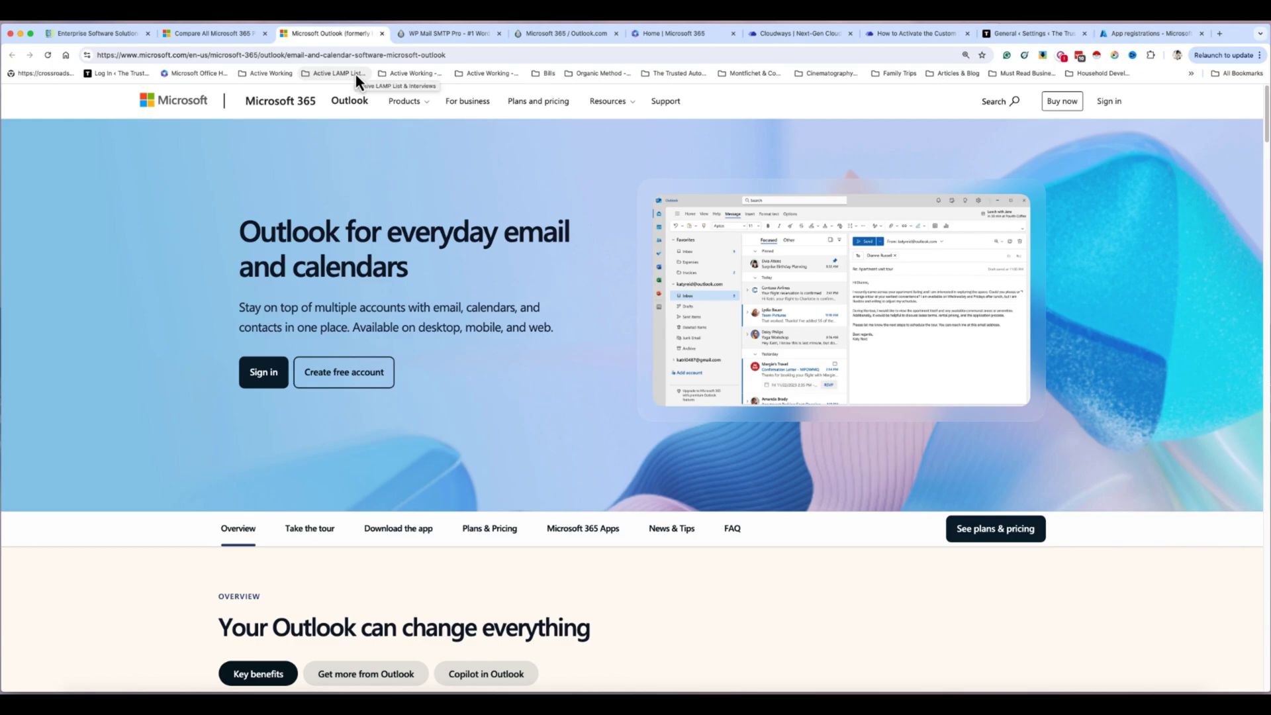
click(114, 36)
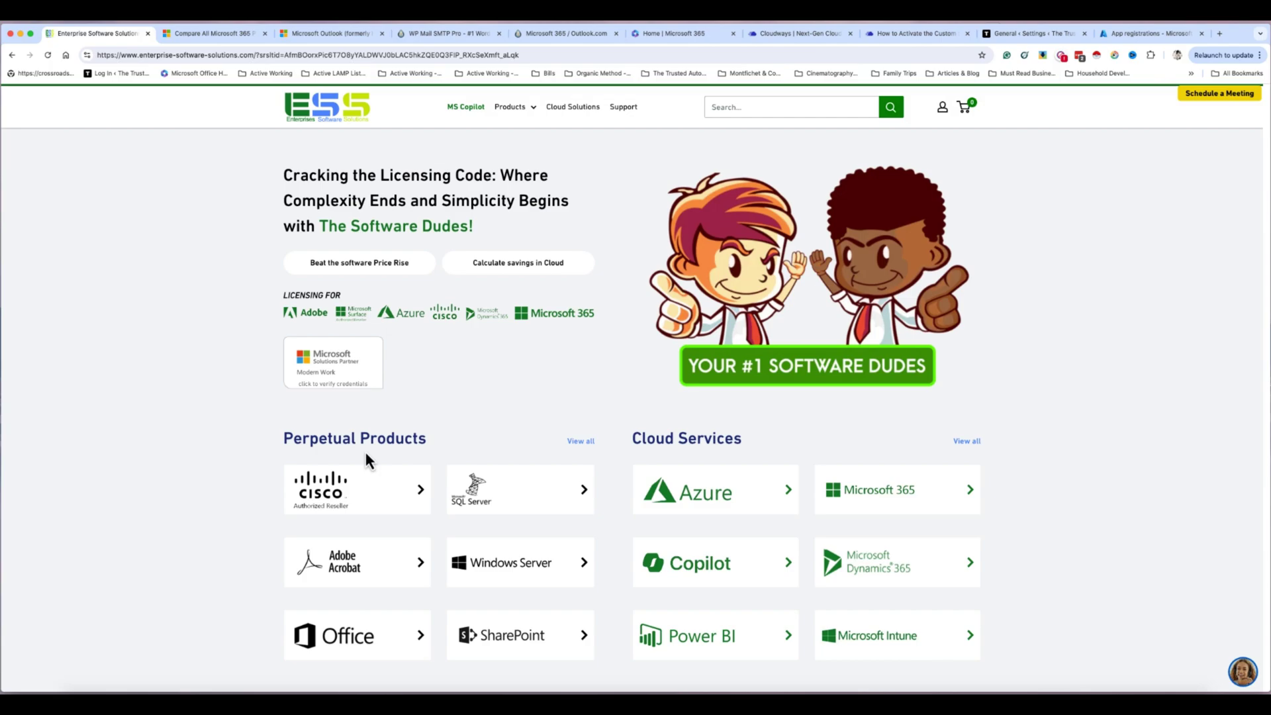
click(340, 37)
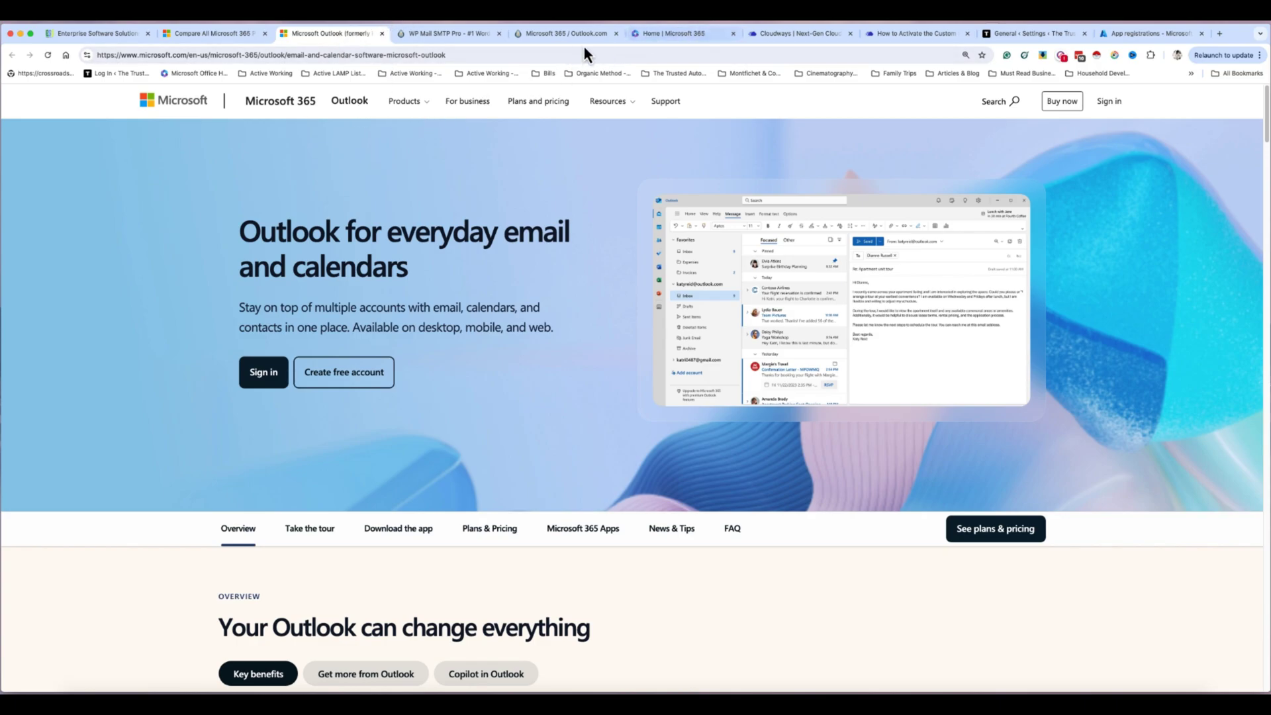
click(561, 34)
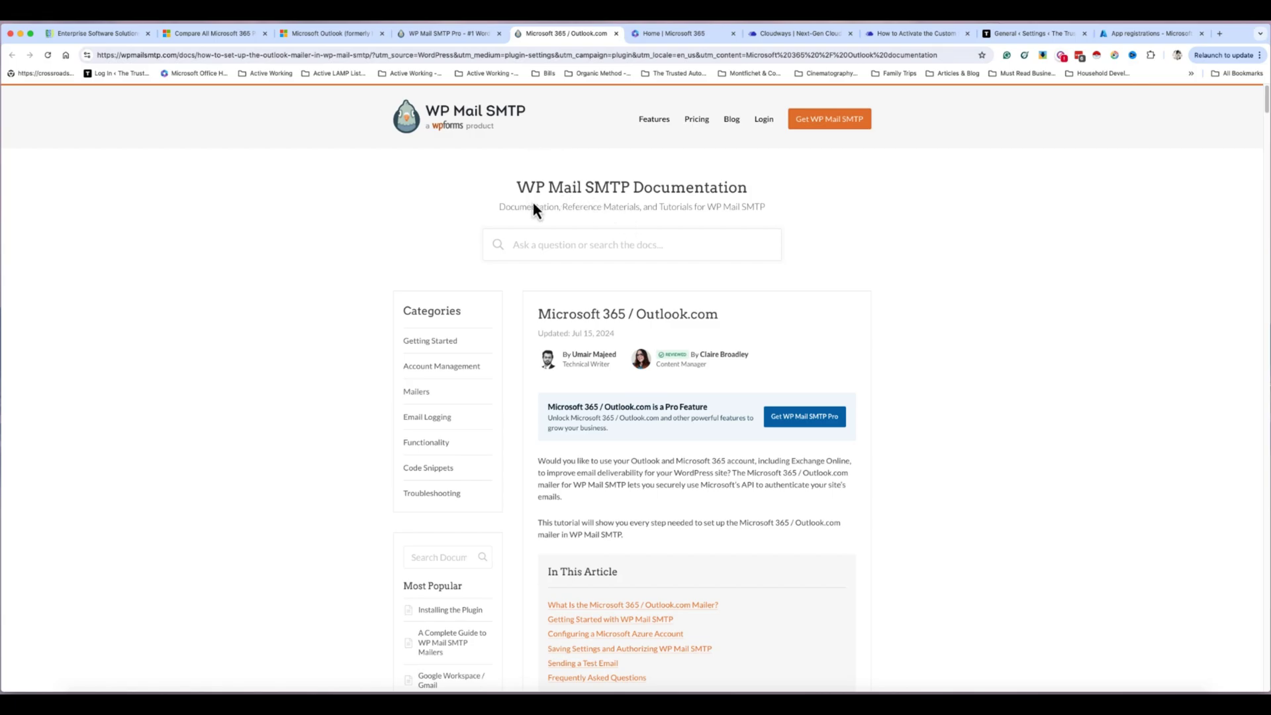
scroll(731, 394, down, 6)
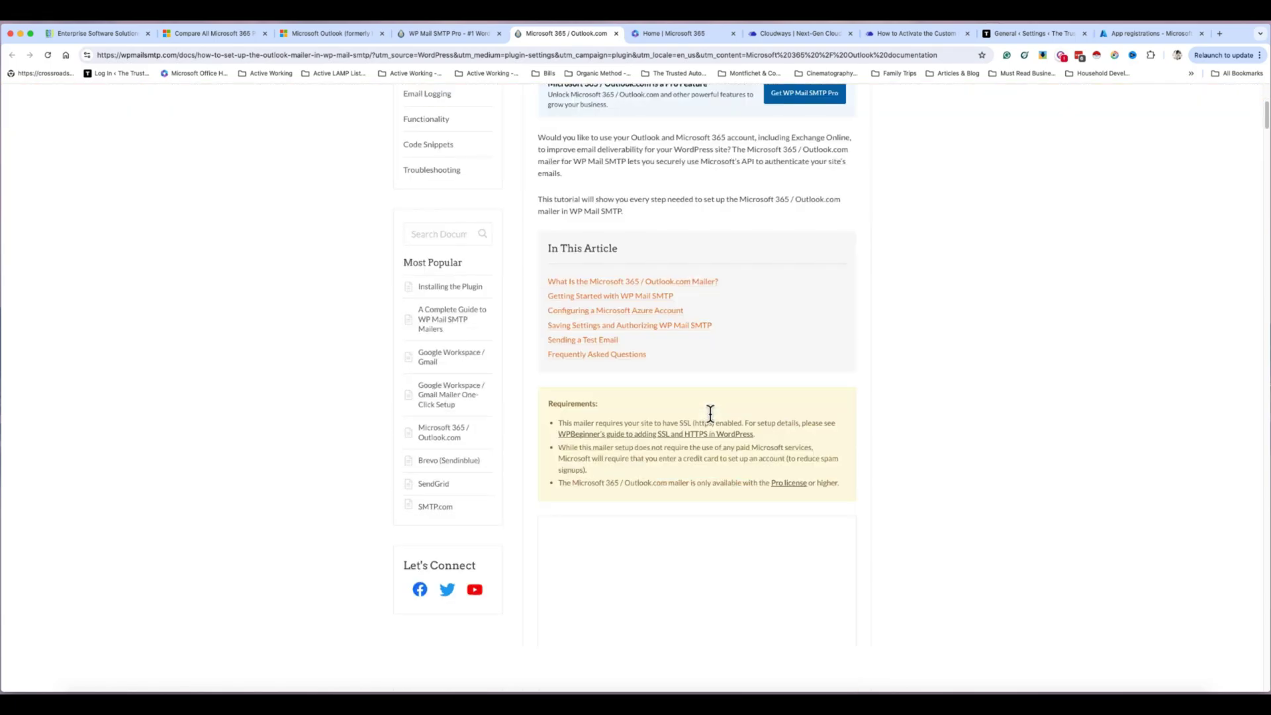
scroll(691, 399, up, 6)
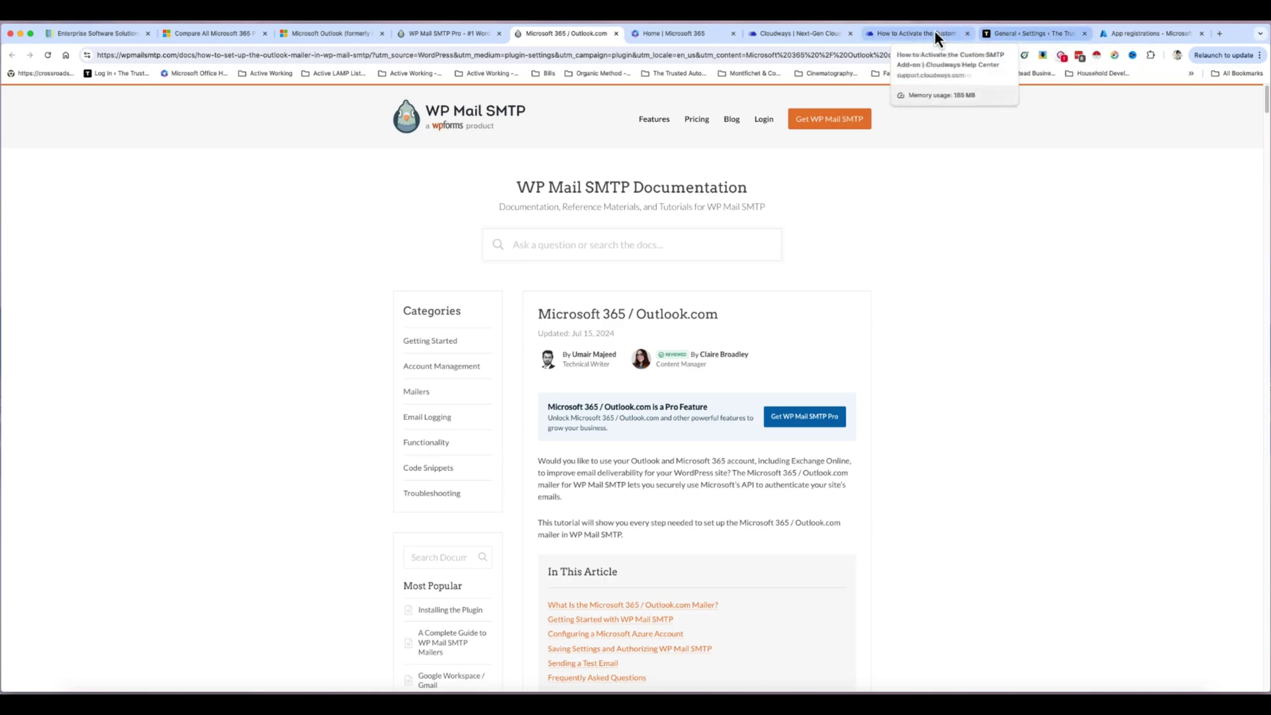
Examine the Cloudways server's SMTP provider options, host and port, and reveal the username and password fields for updating
click(807, 36)
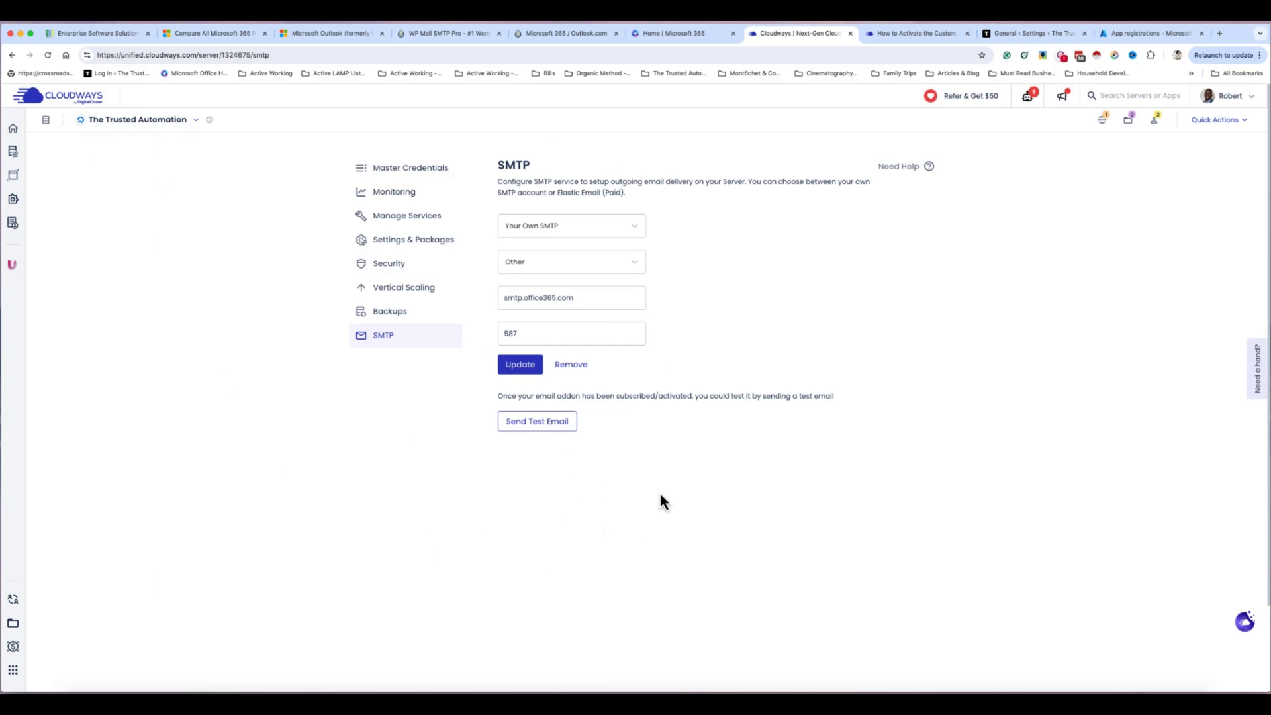
click(630, 227)
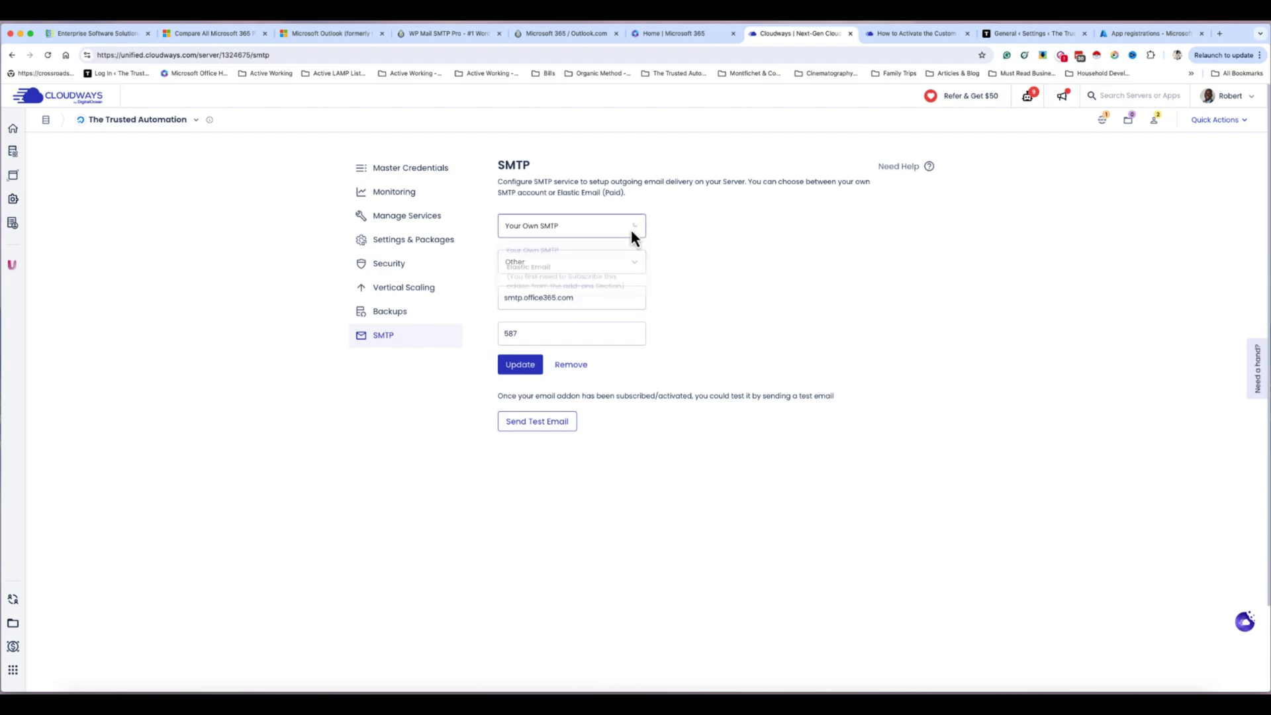
click(726, 280)
click(570, 267)
click(529, 385)
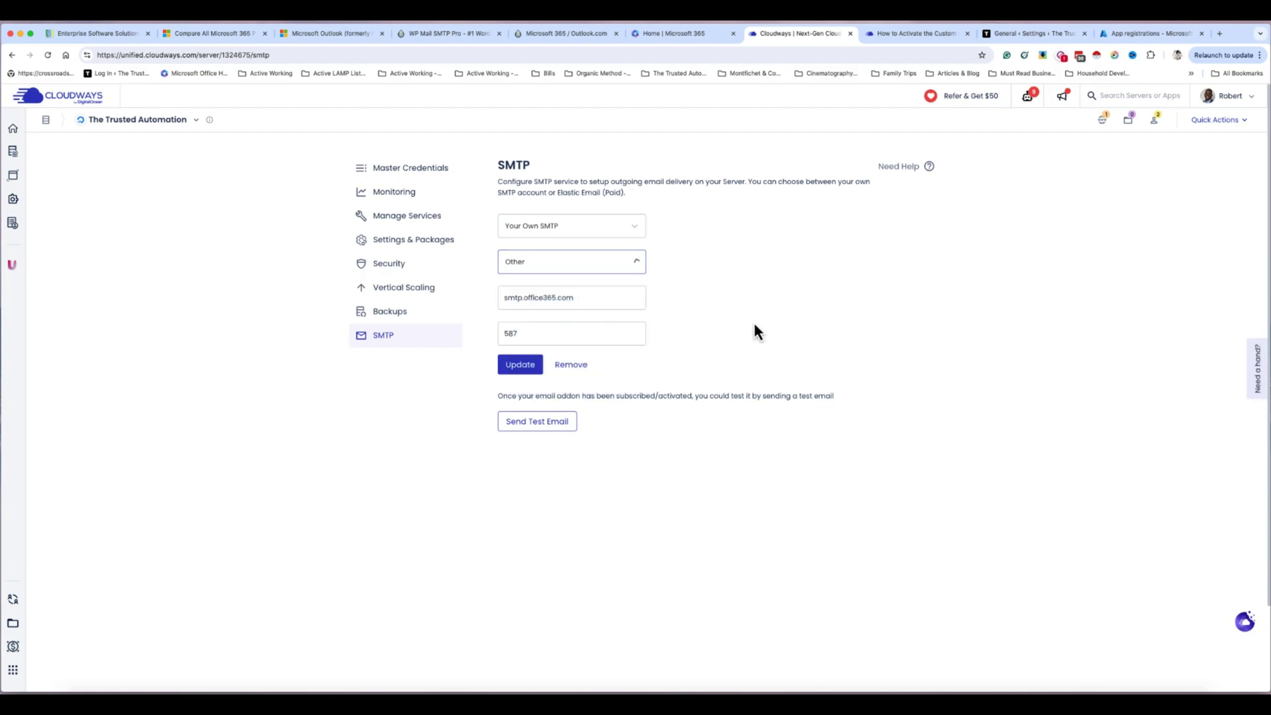
click(583, 298)
drag(522, 333, 505, 334)
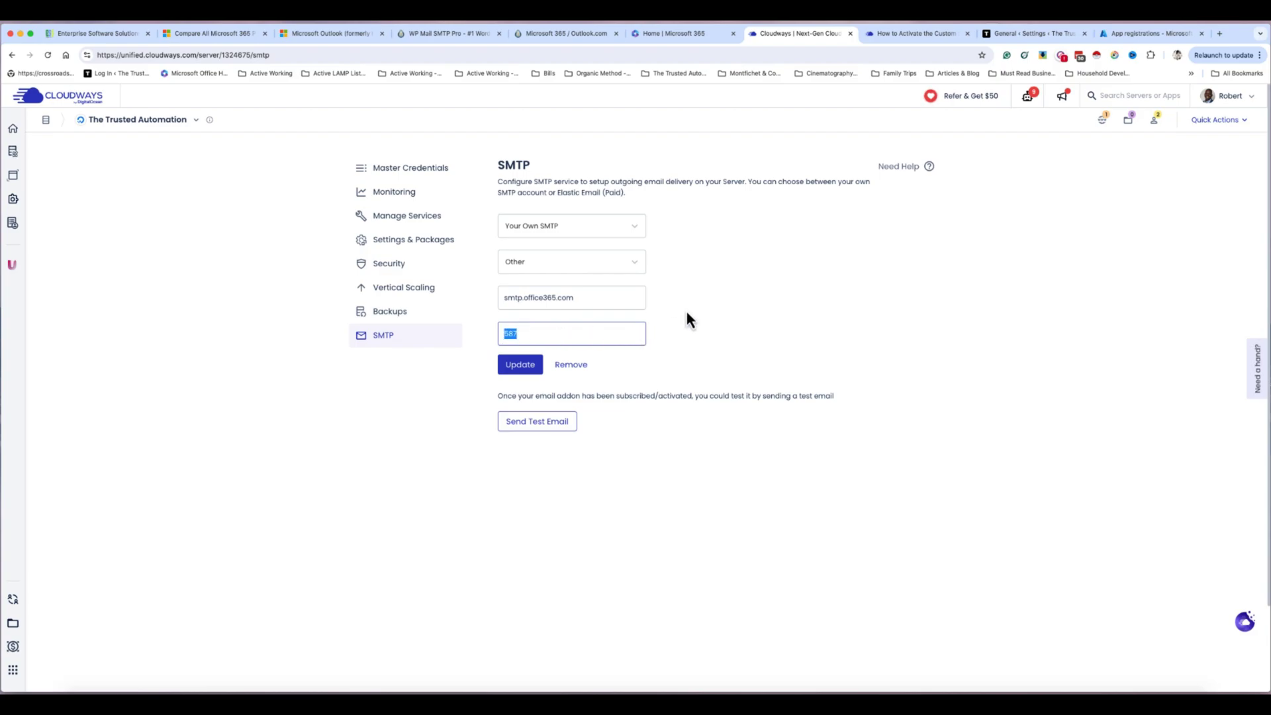
drag(577, 297, 509, 303)
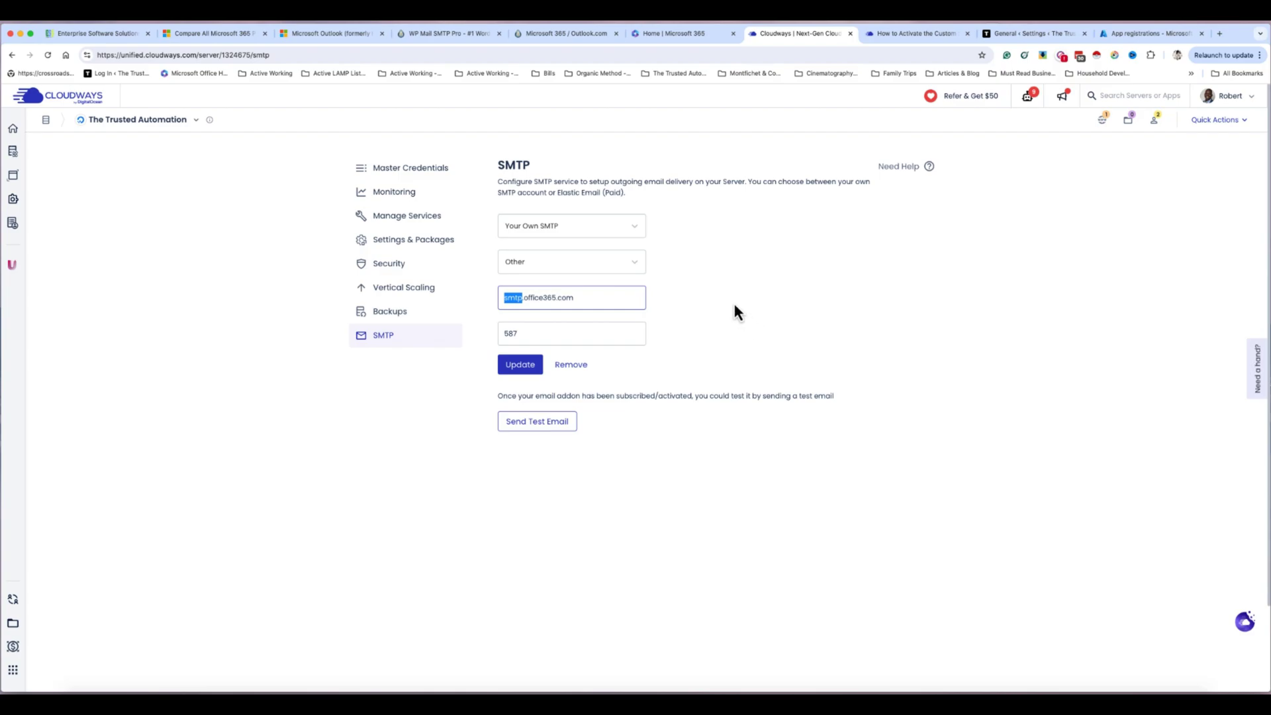
click(535, 342)
click(540, 296)
click(520, 361)
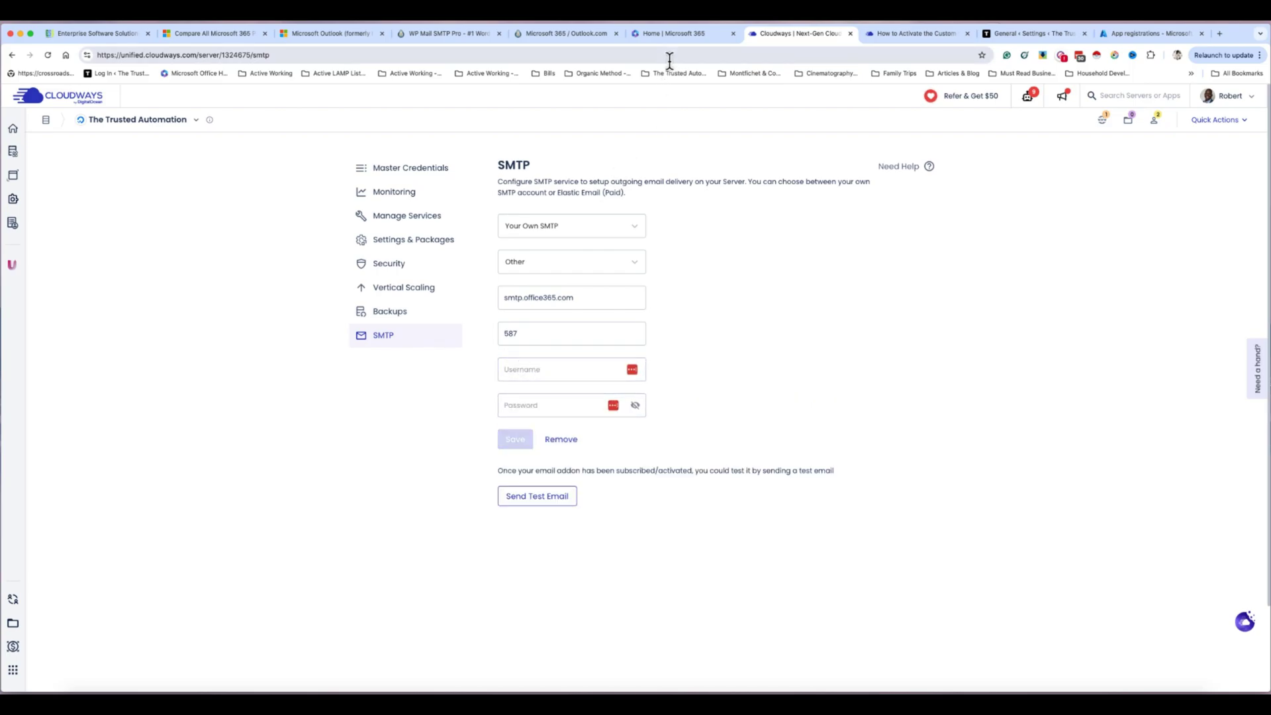
Look at the Microsoft 365 home page, return to Cloudways and reload the server's SMTP settings without entering credentials
click(673, 37)
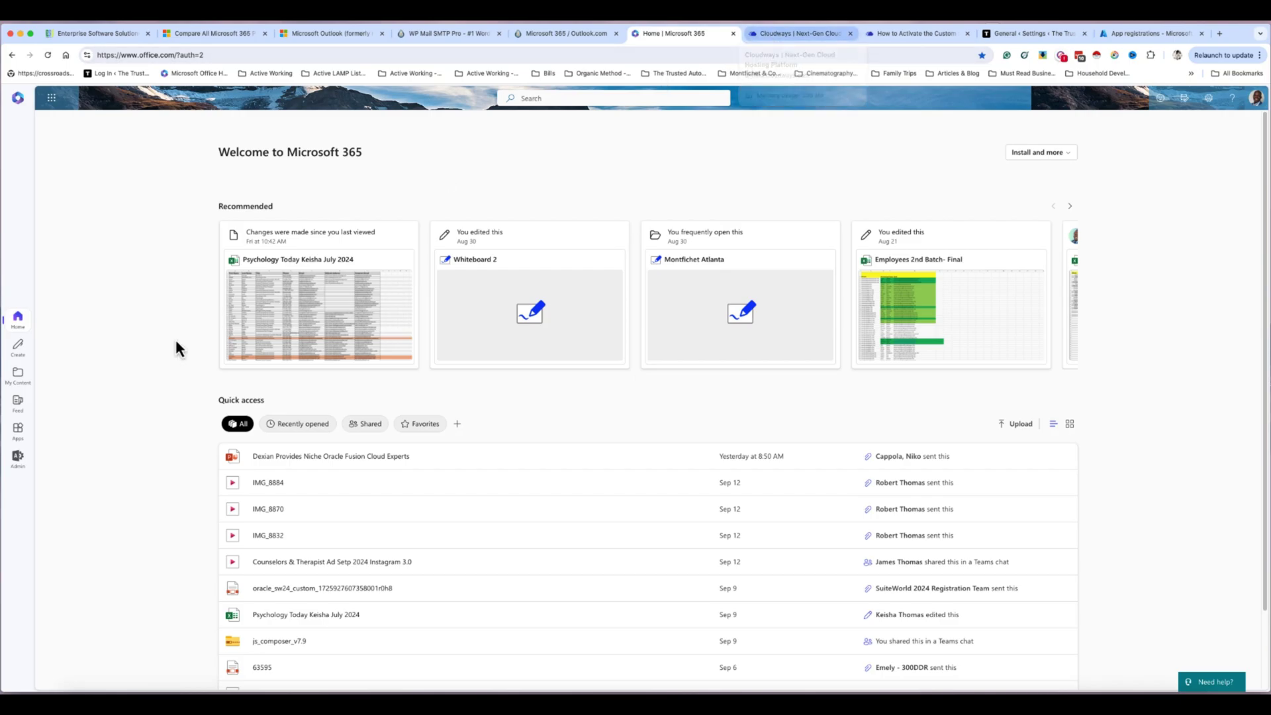
click(58, 114)
click(543, 202)
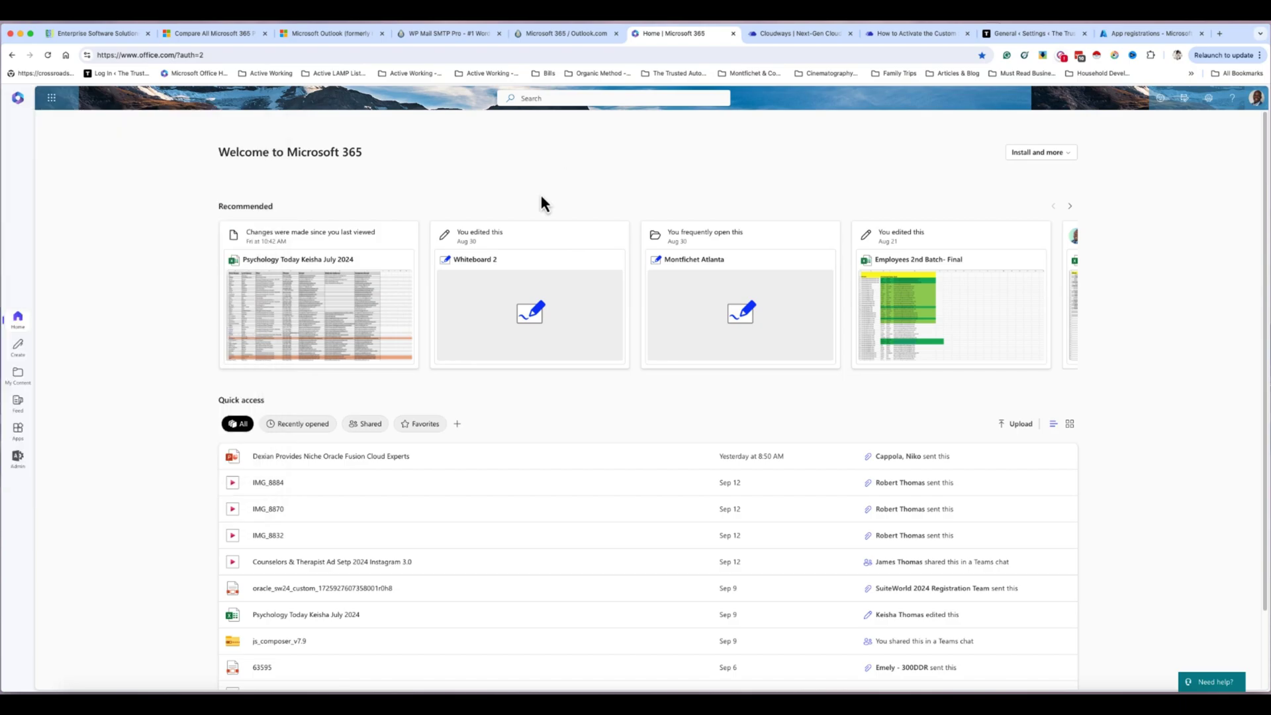
click(788, 37)
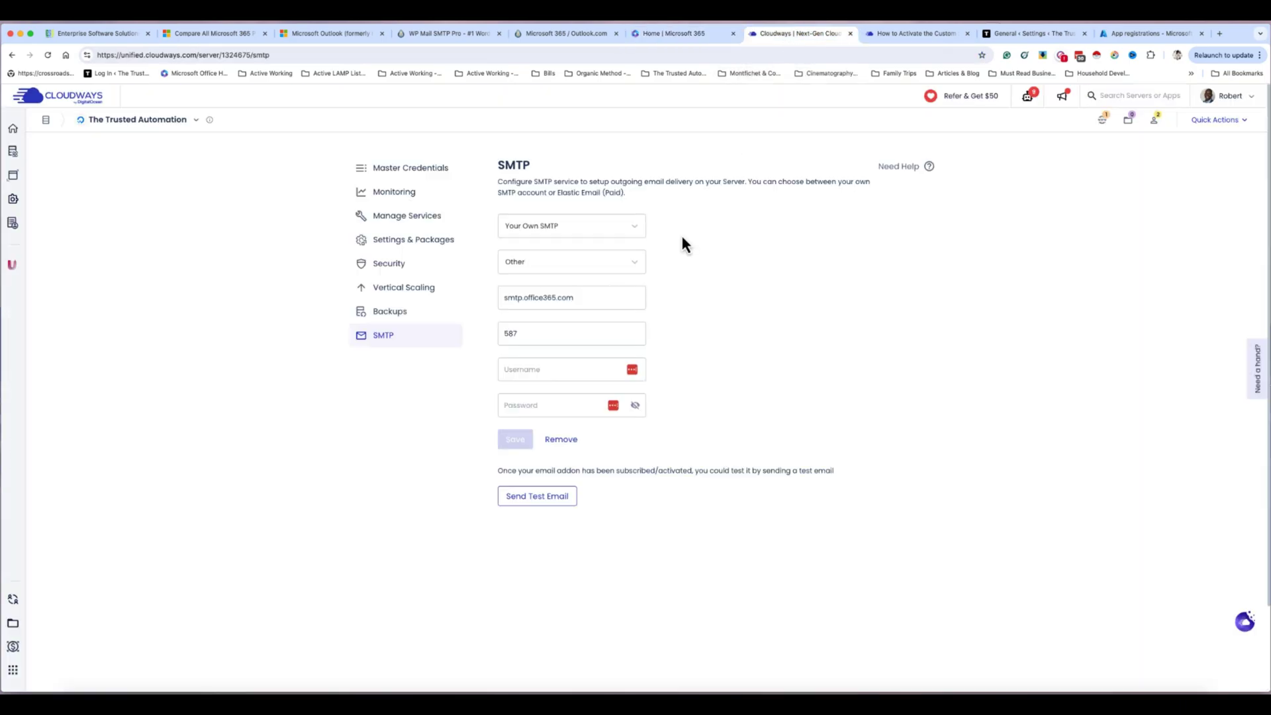
click(513, 370)
click(109, 140)
click(417, 318)
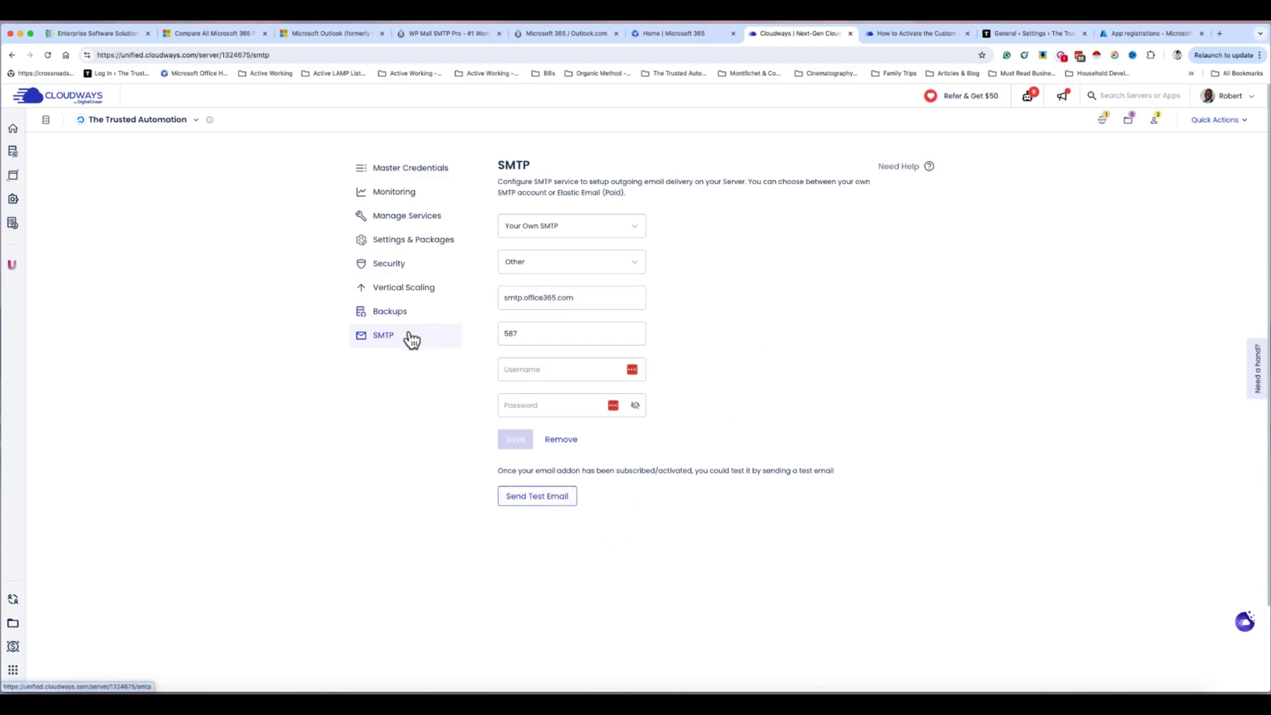
click(400, 339)
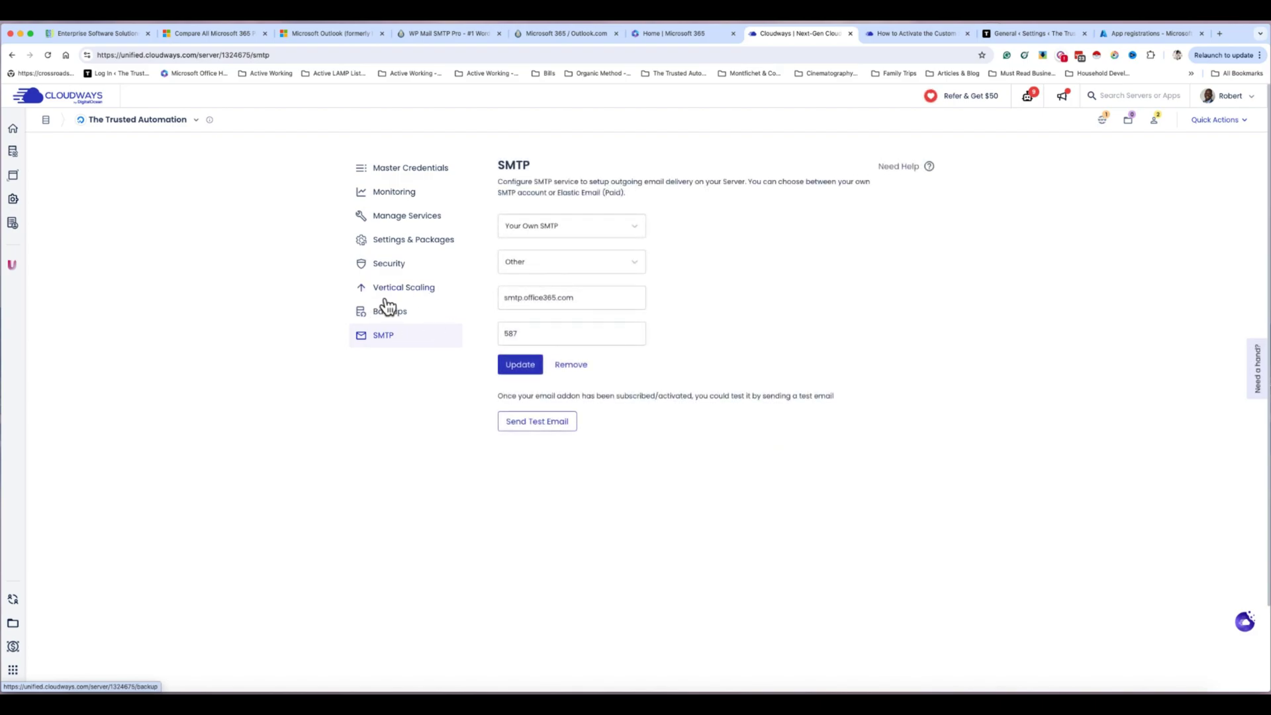
click(552, 428)
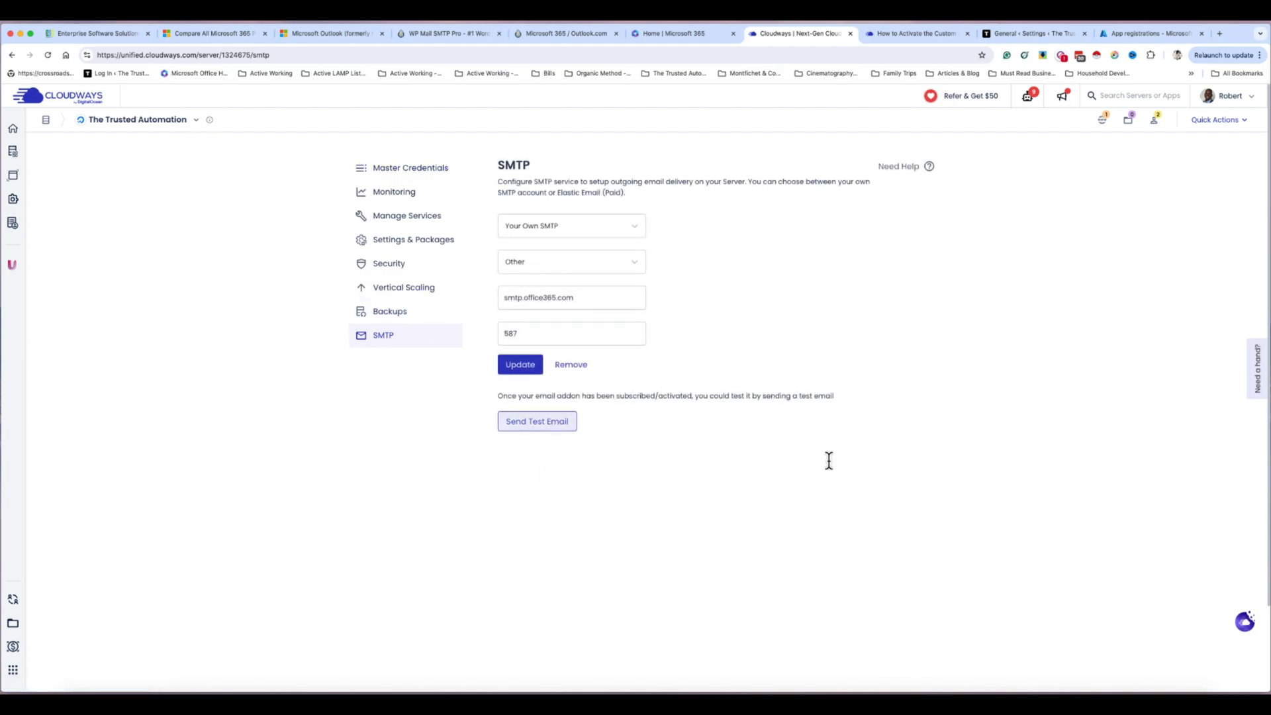
click(530, 363)
click(541, 339)
drag(585, 422, 464, 424)
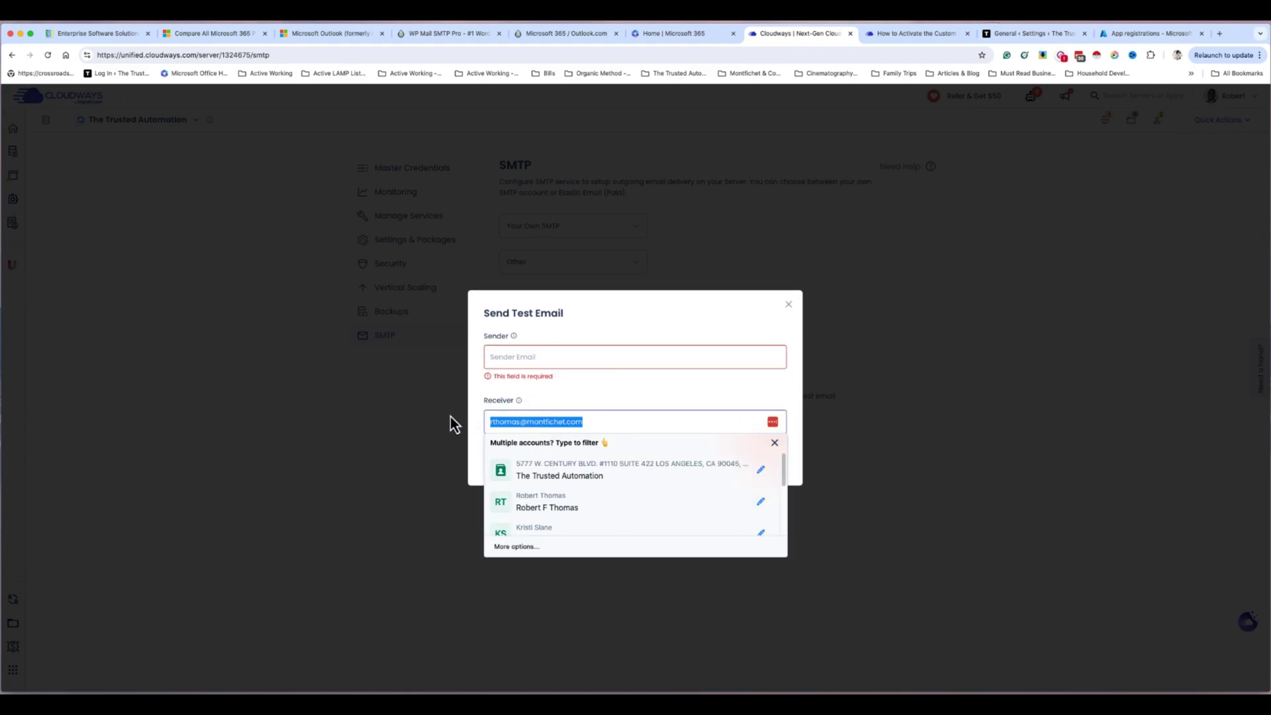
key(BackSpace)
click(555, 358)
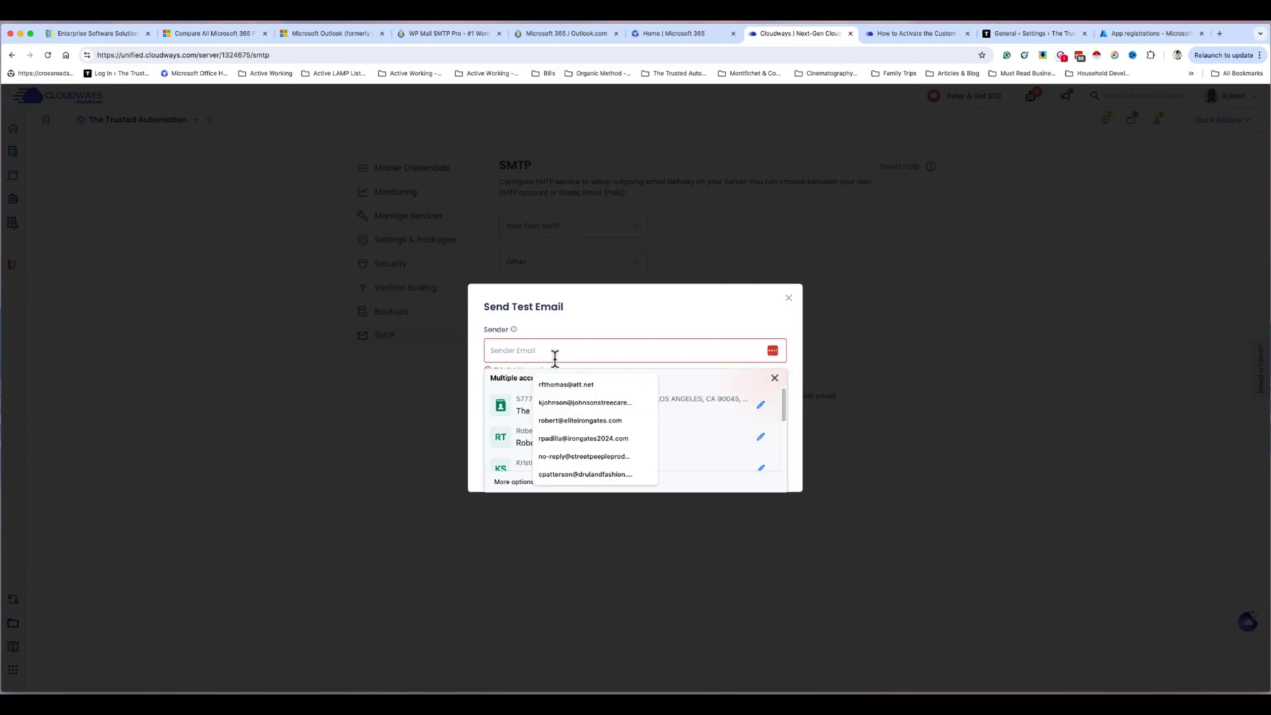
click(562, 382)
click(490, 410)
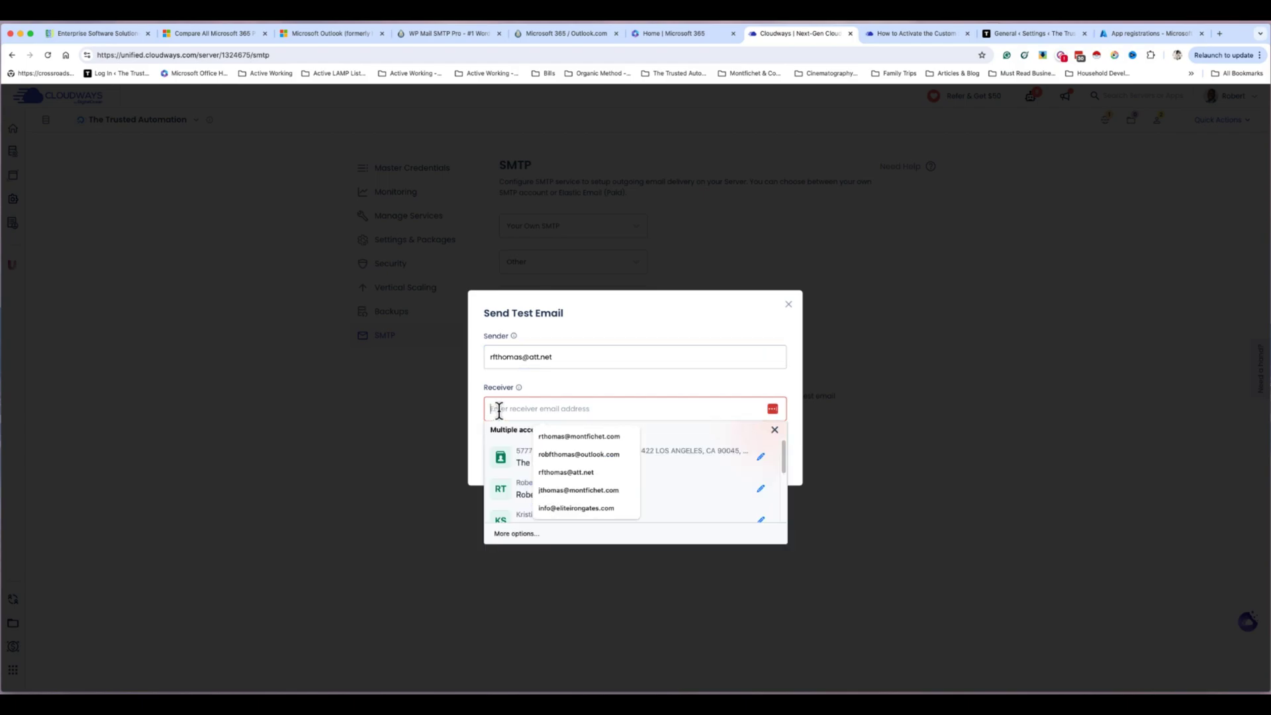
click(570, 474)
click(501, 361)
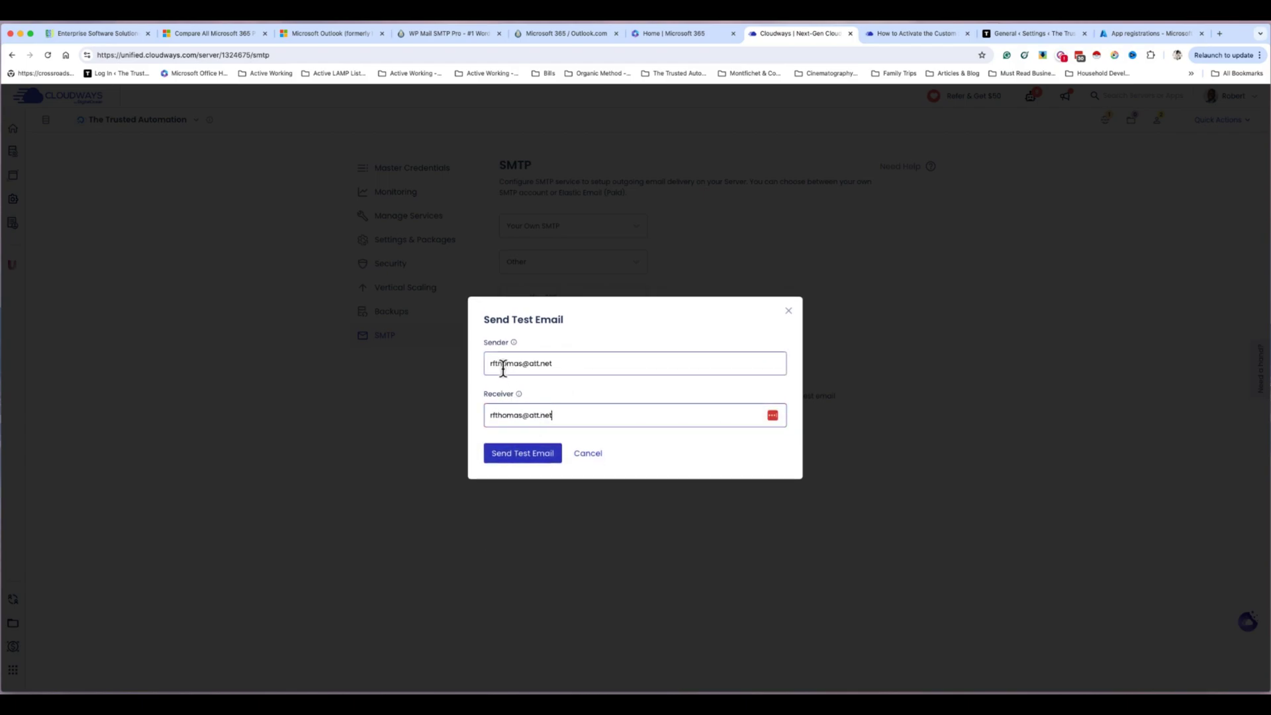
drag(566, 366, 486, 359)
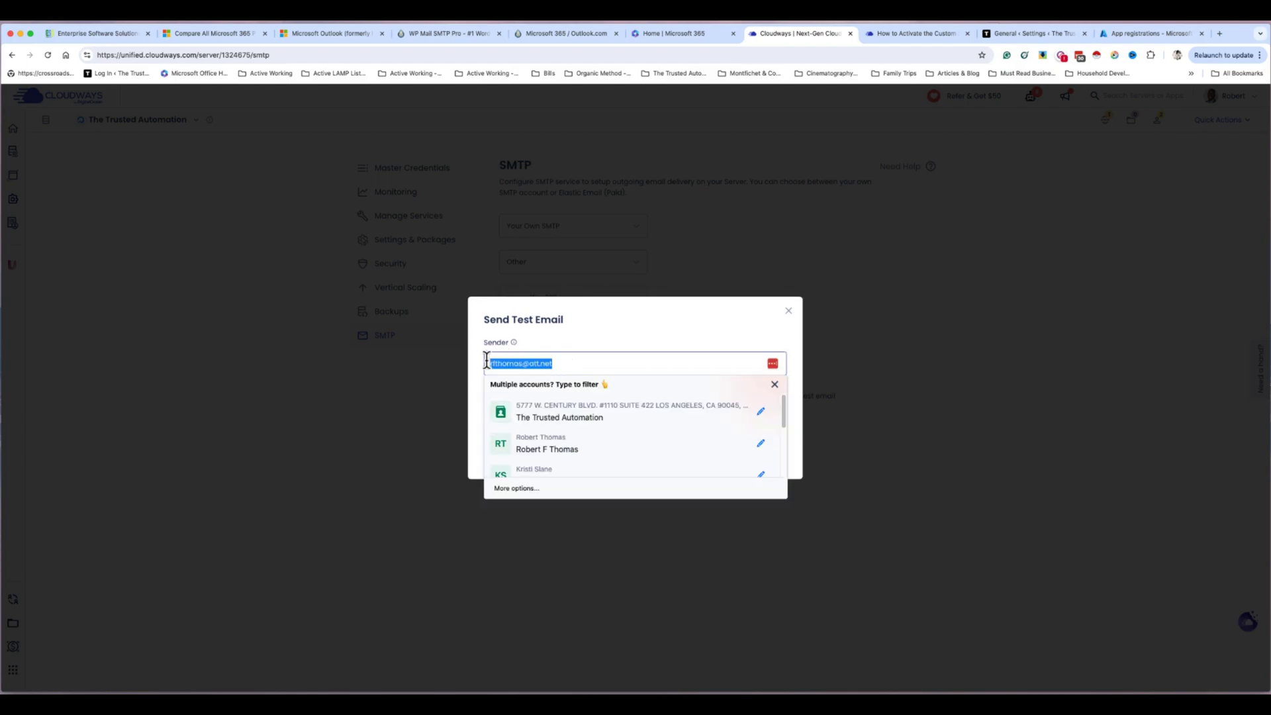
text(rob)
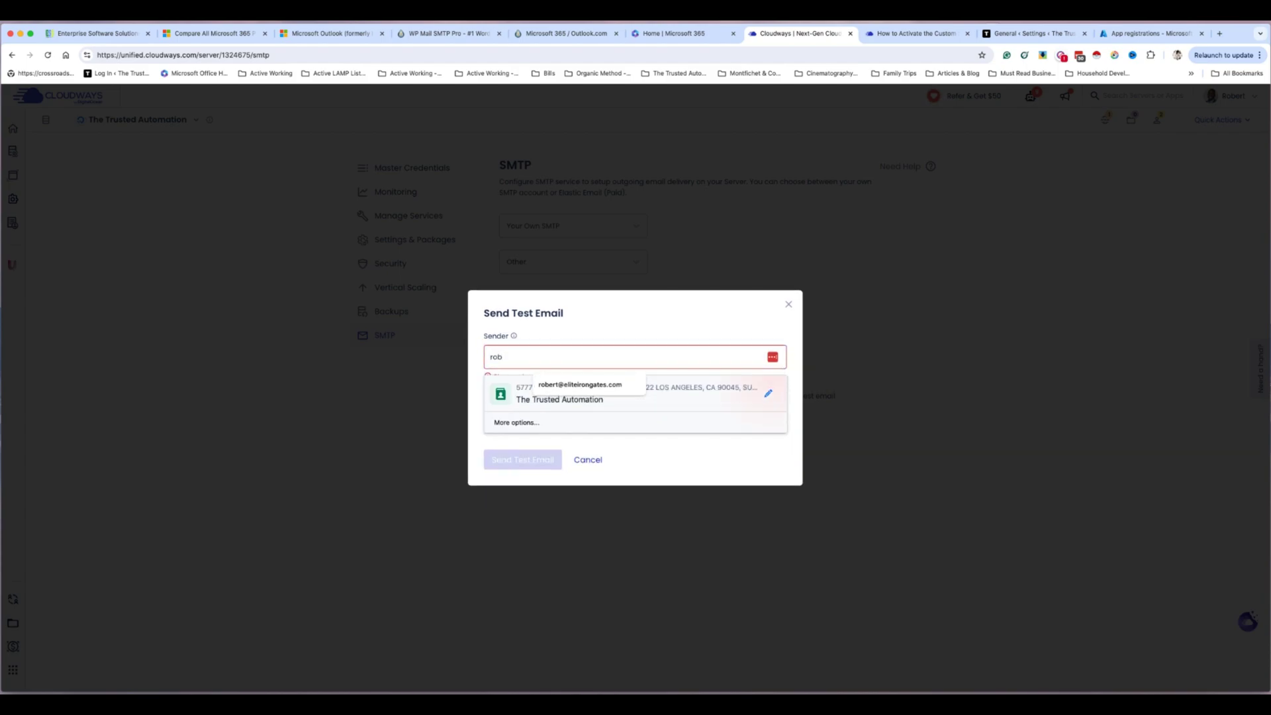
click(591, 328)
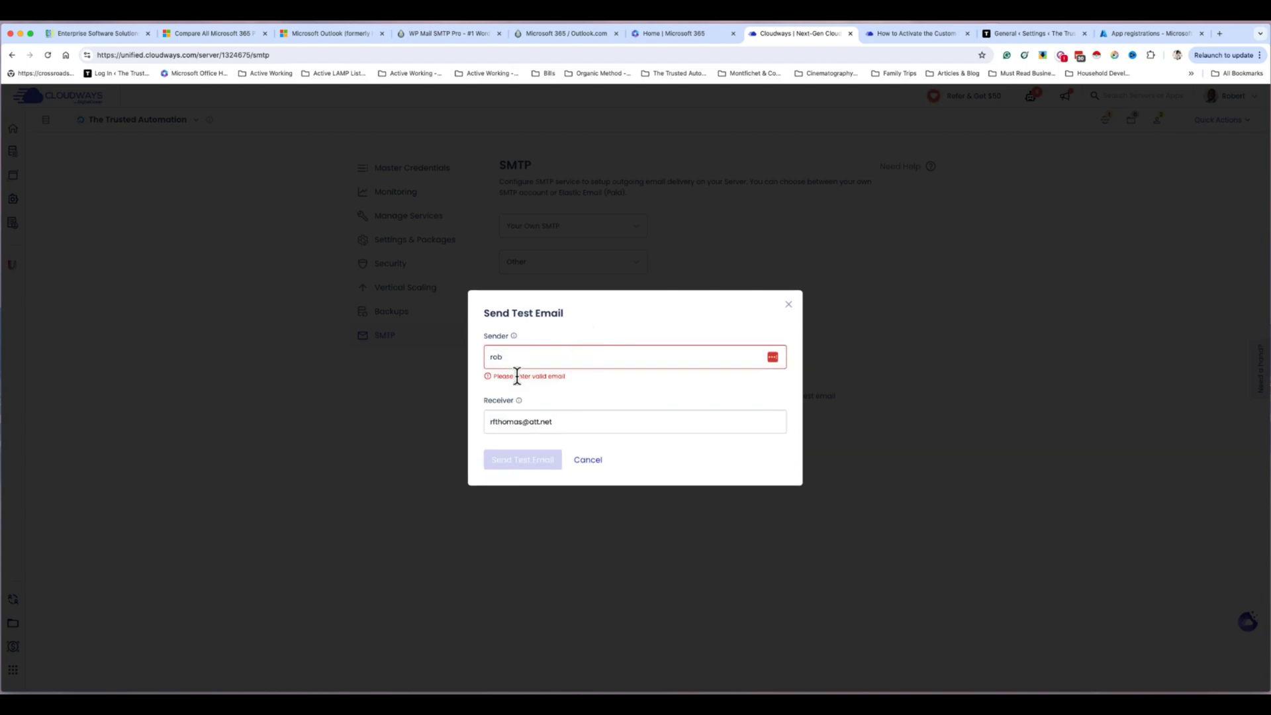
click(597, 466)
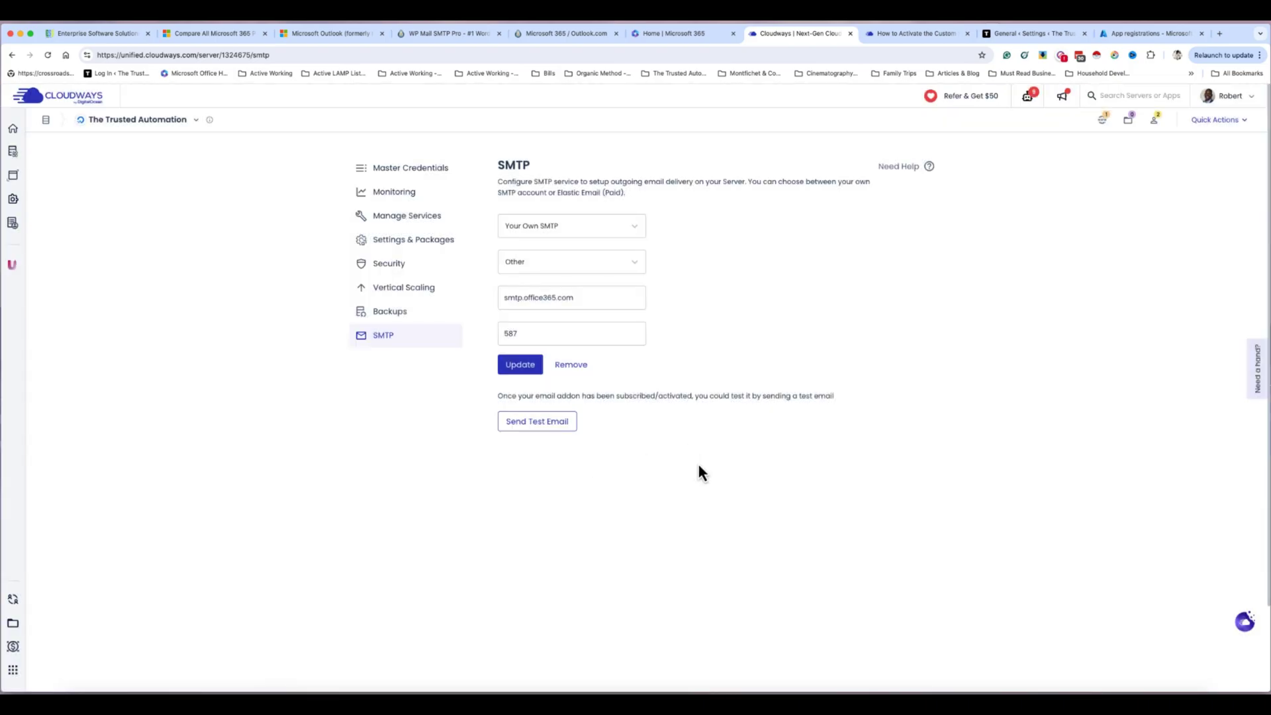
Switch to the WordPress admin, open The Trusted Automation site in a new browser tab and go to its Contact Us page
click(1019, 34)
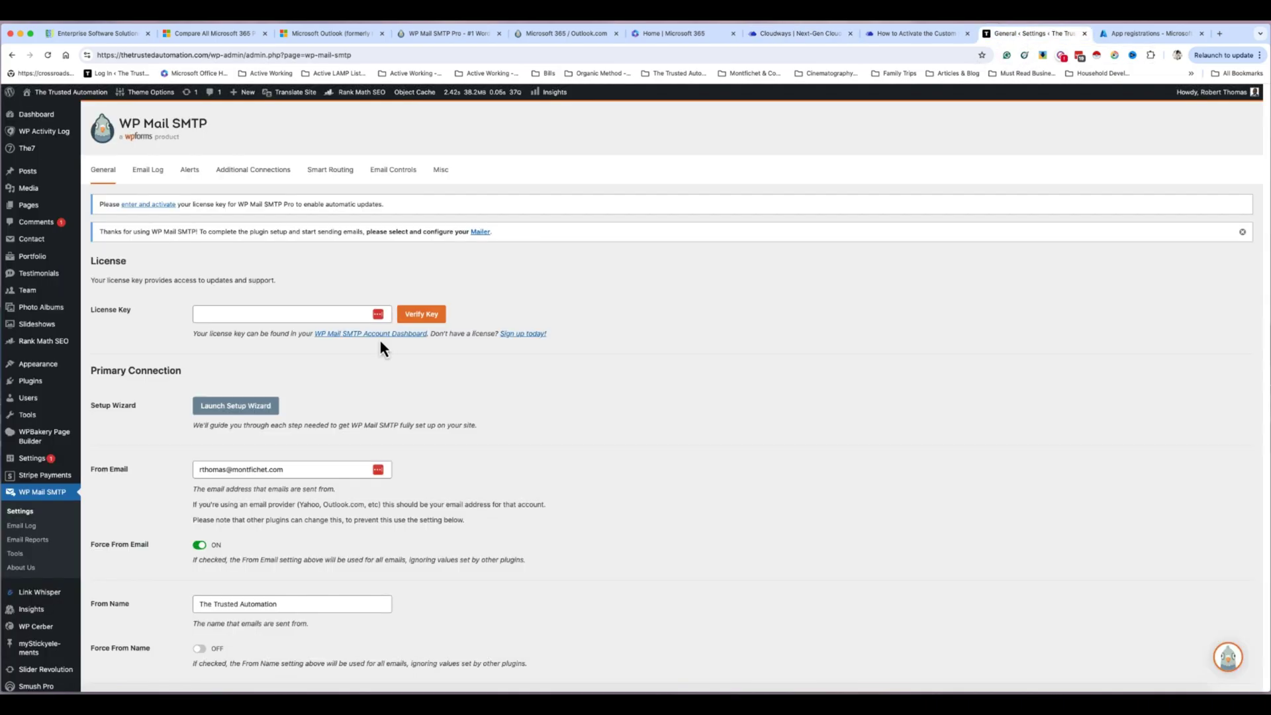
mouse_move(66, 92)
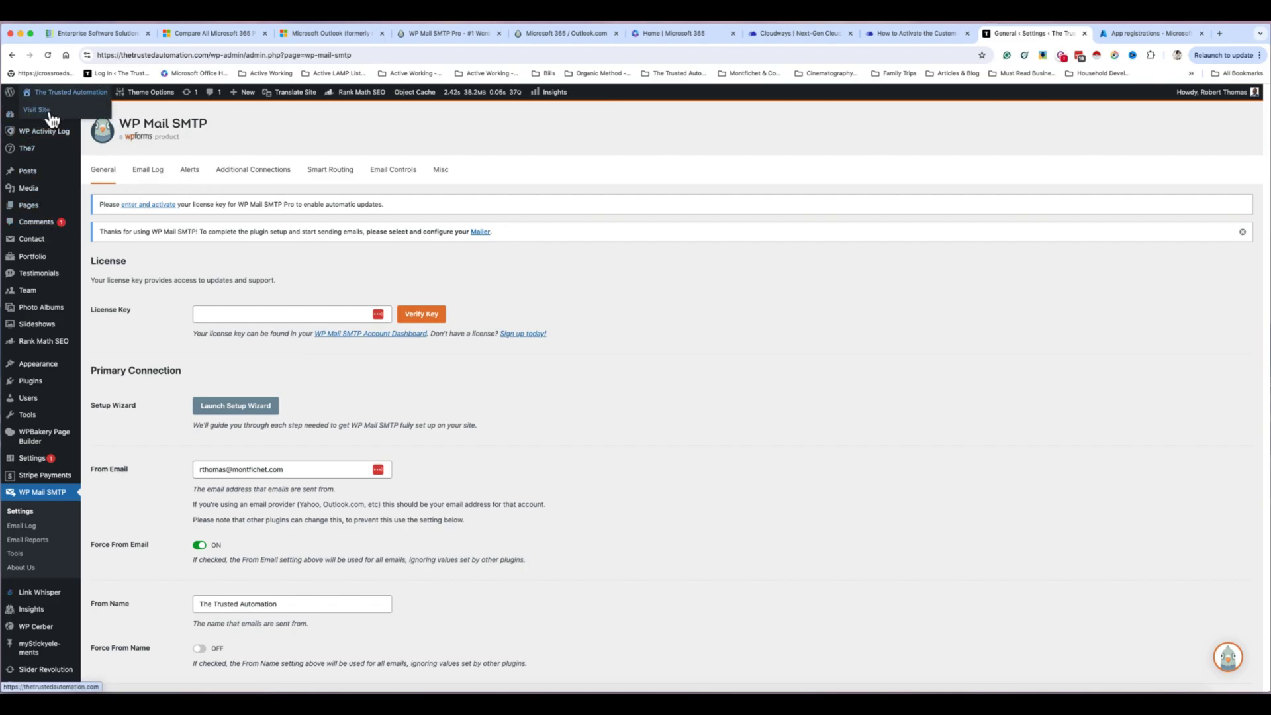
right_click(52, 112)
click(149, 114)
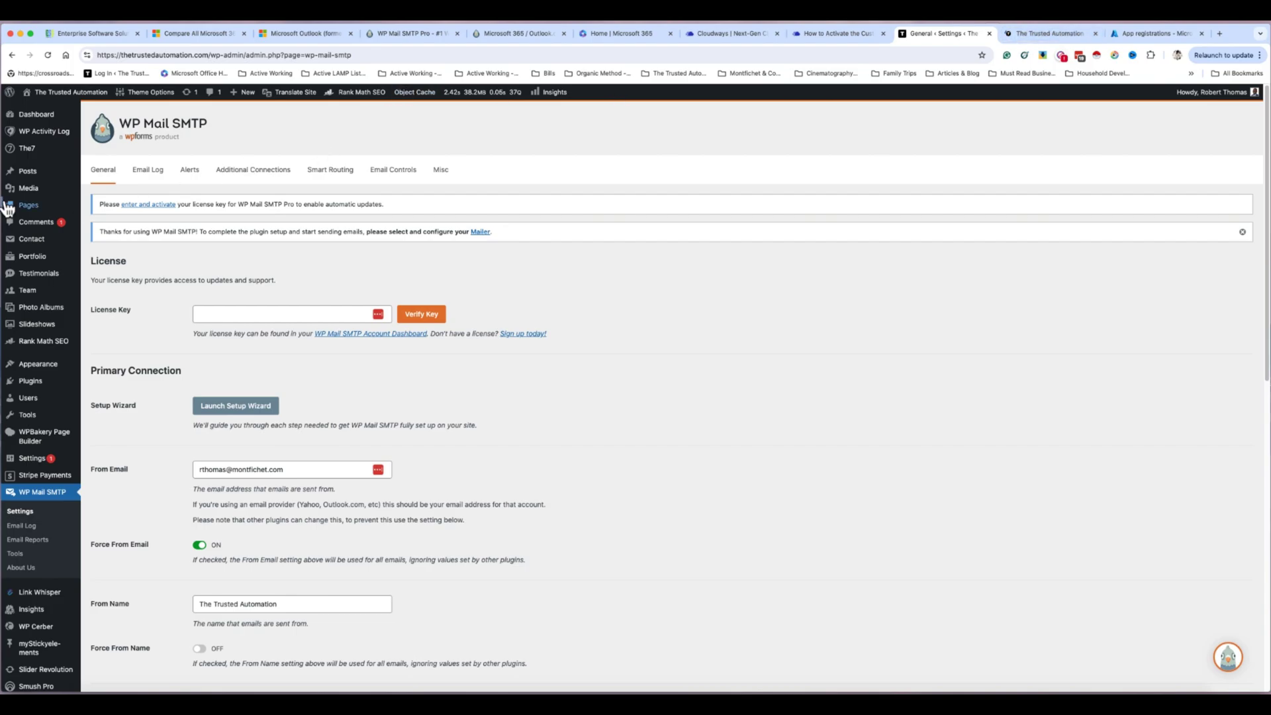
mouse_move(10, 246)
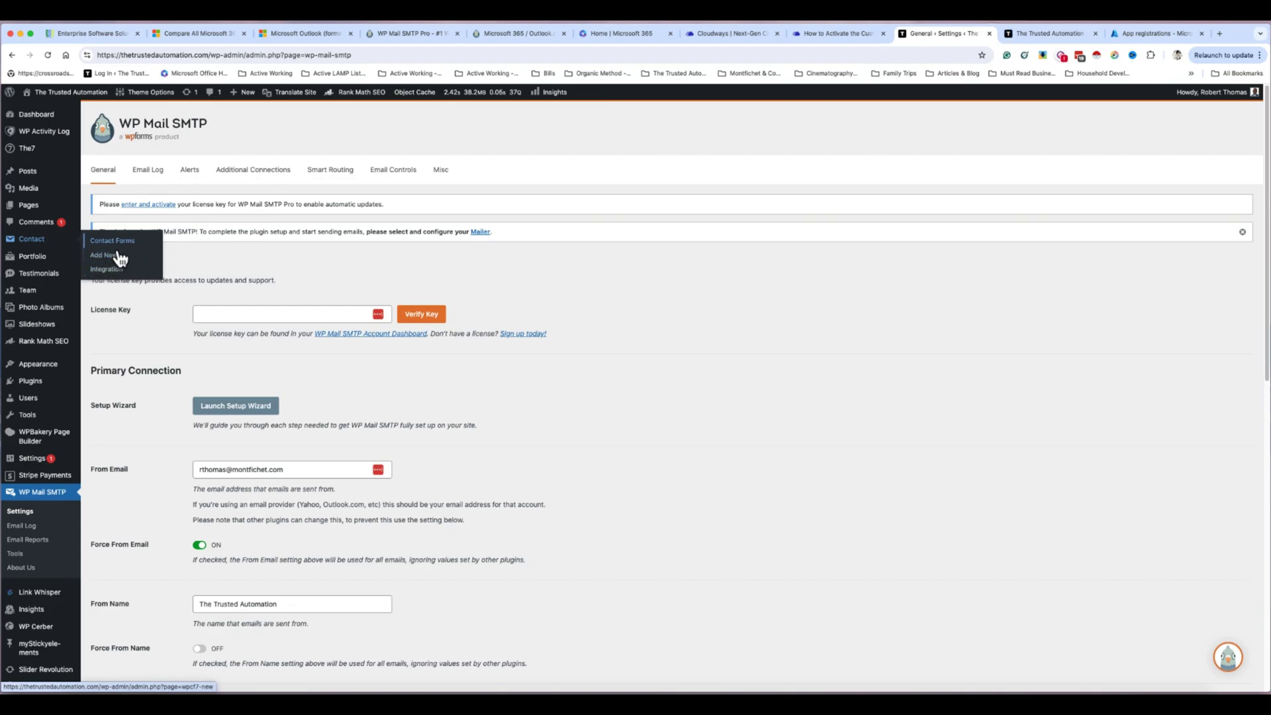
click(1020, 35)
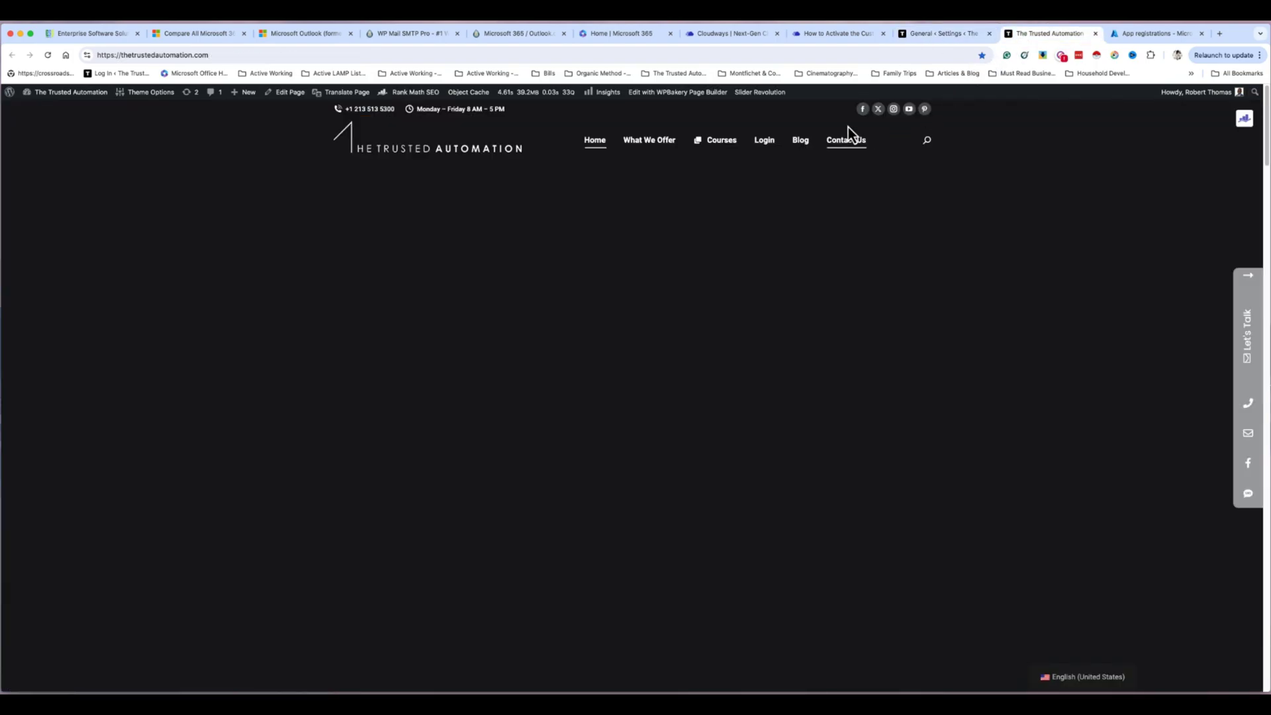
click(852, 142)
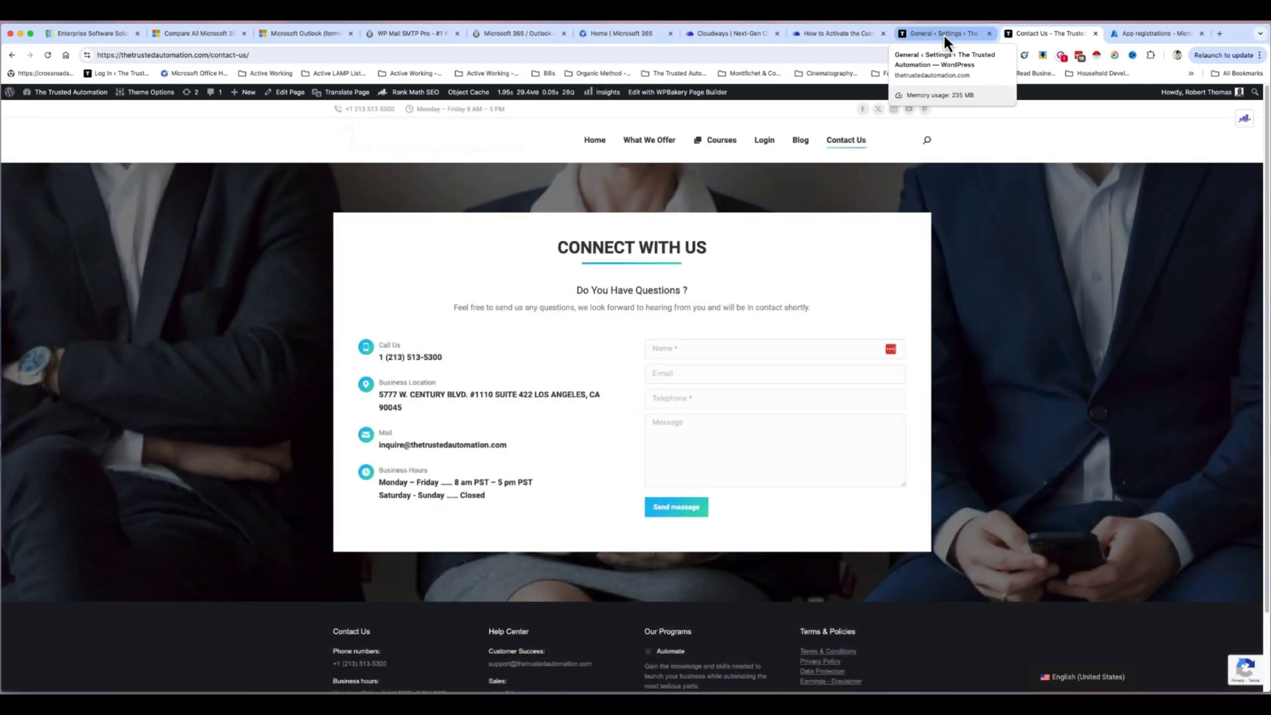
Review the WP Mail SMTP settings, the Cloudways custom SMTP article, the server's SMTP settings and the WP Mail SMTP home page
click(944, 34)
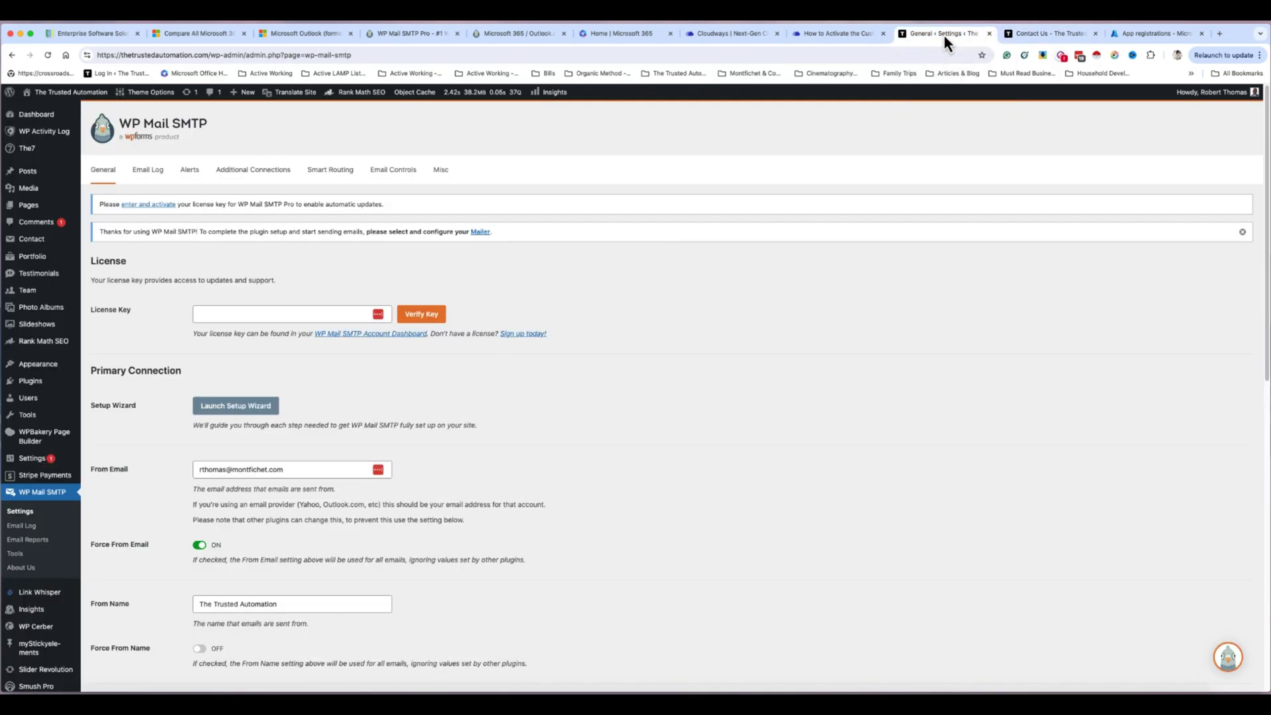
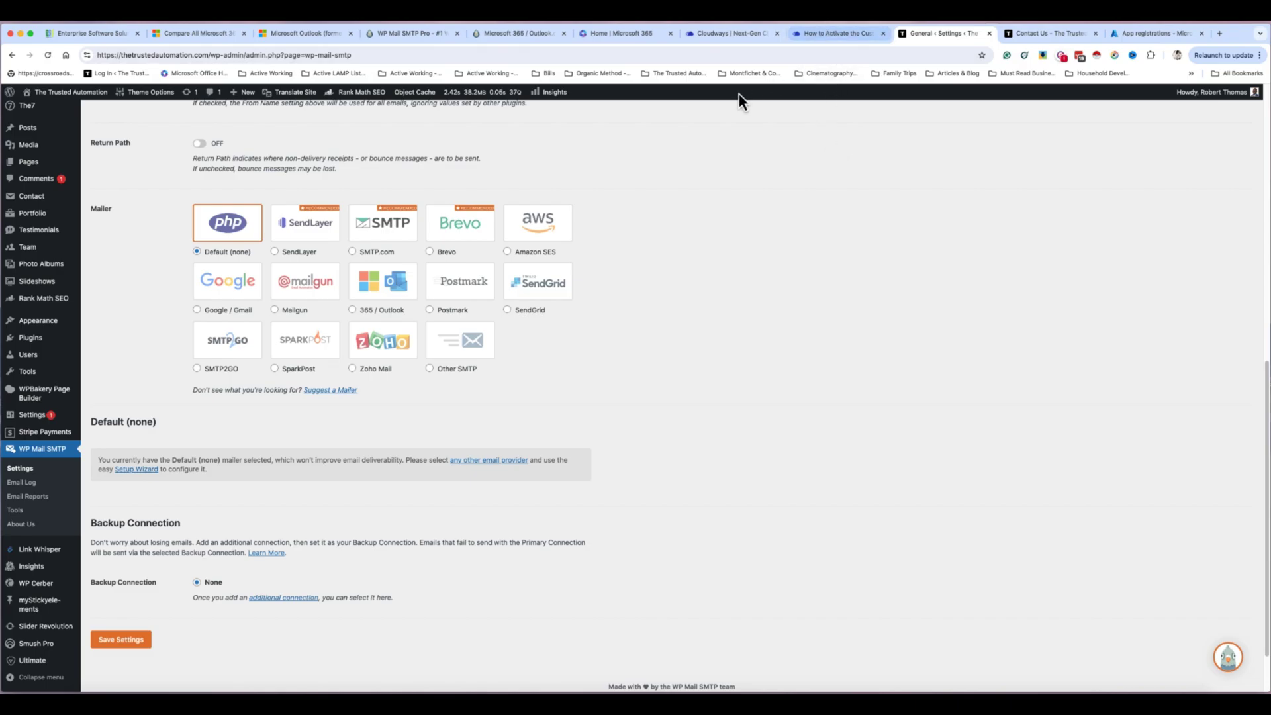
click(833, 39)
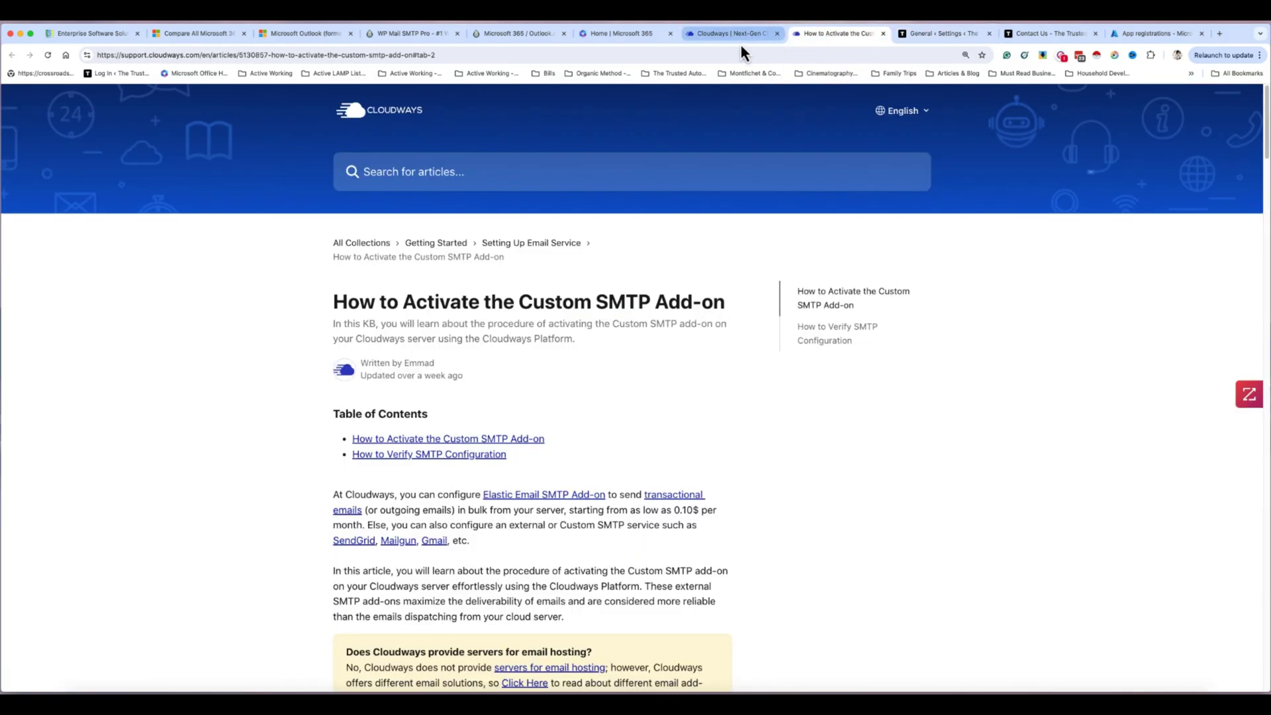
click(740, 43)
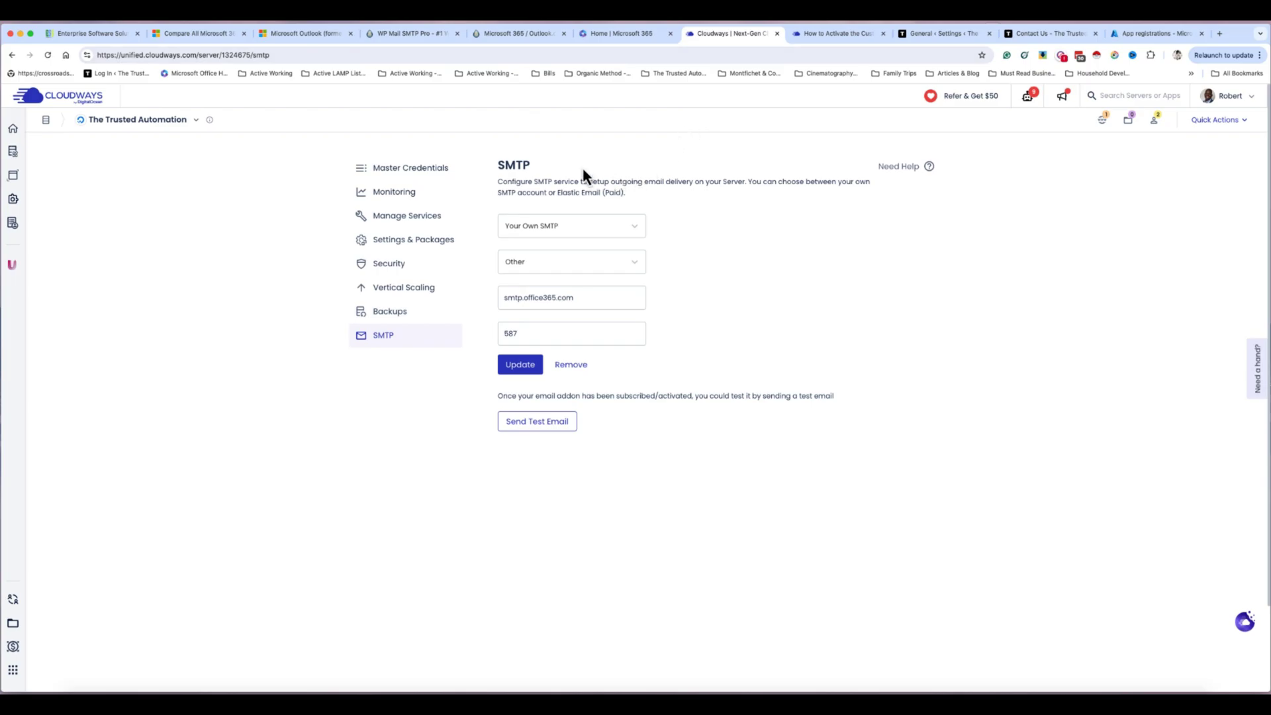
click(419, 41)
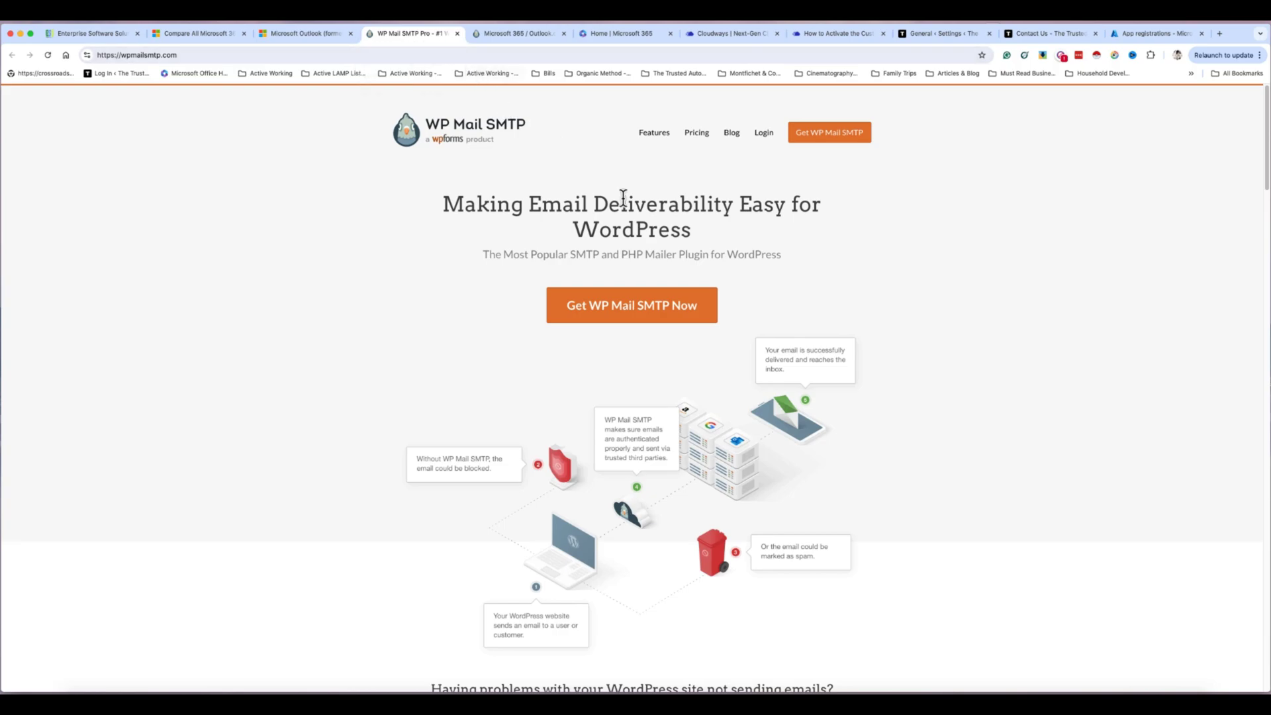
Choose 365 / Outlook as the mailer in the site's WP Mail SMTP settings
click(932, 39)
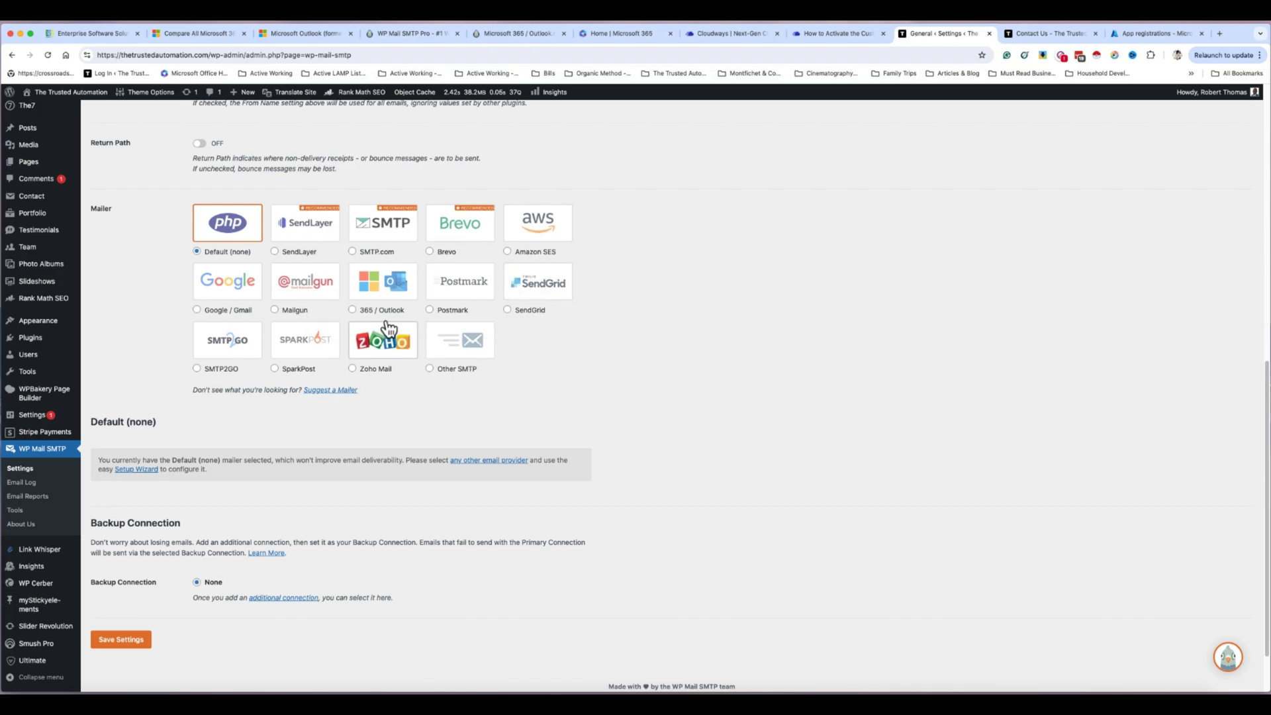
click(353, 311)
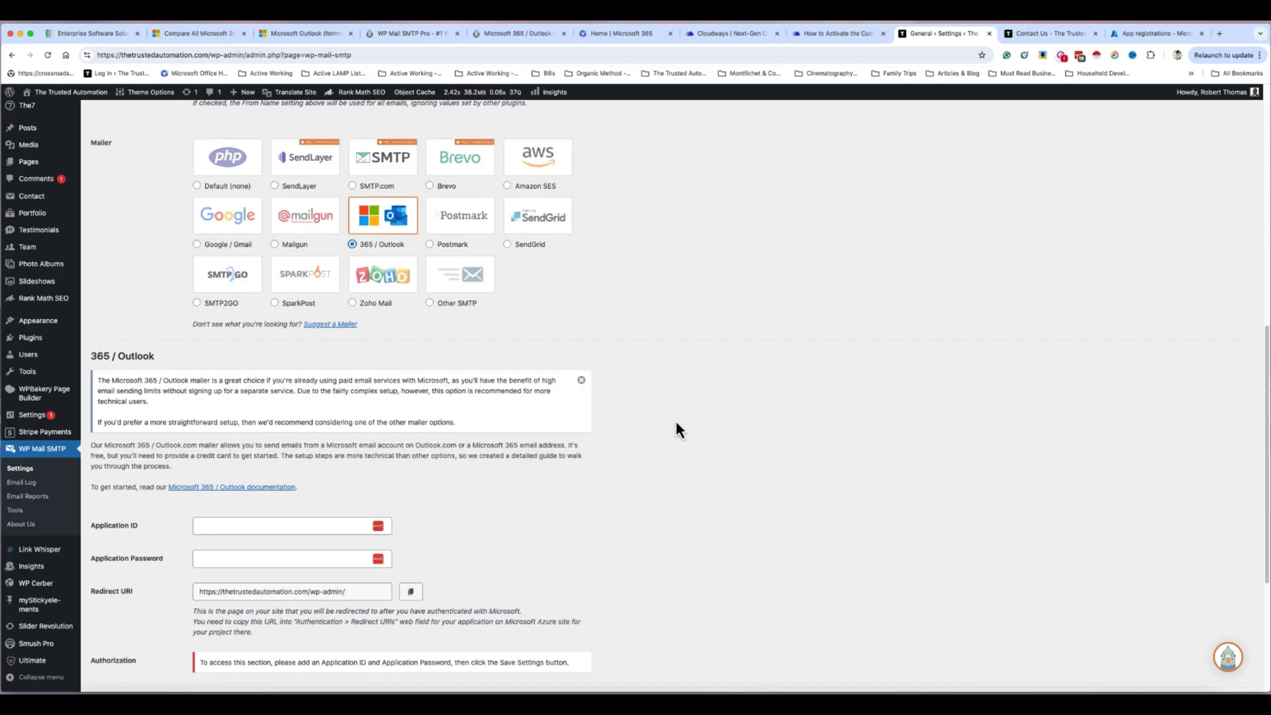
scroll(363, 391, down, 5)
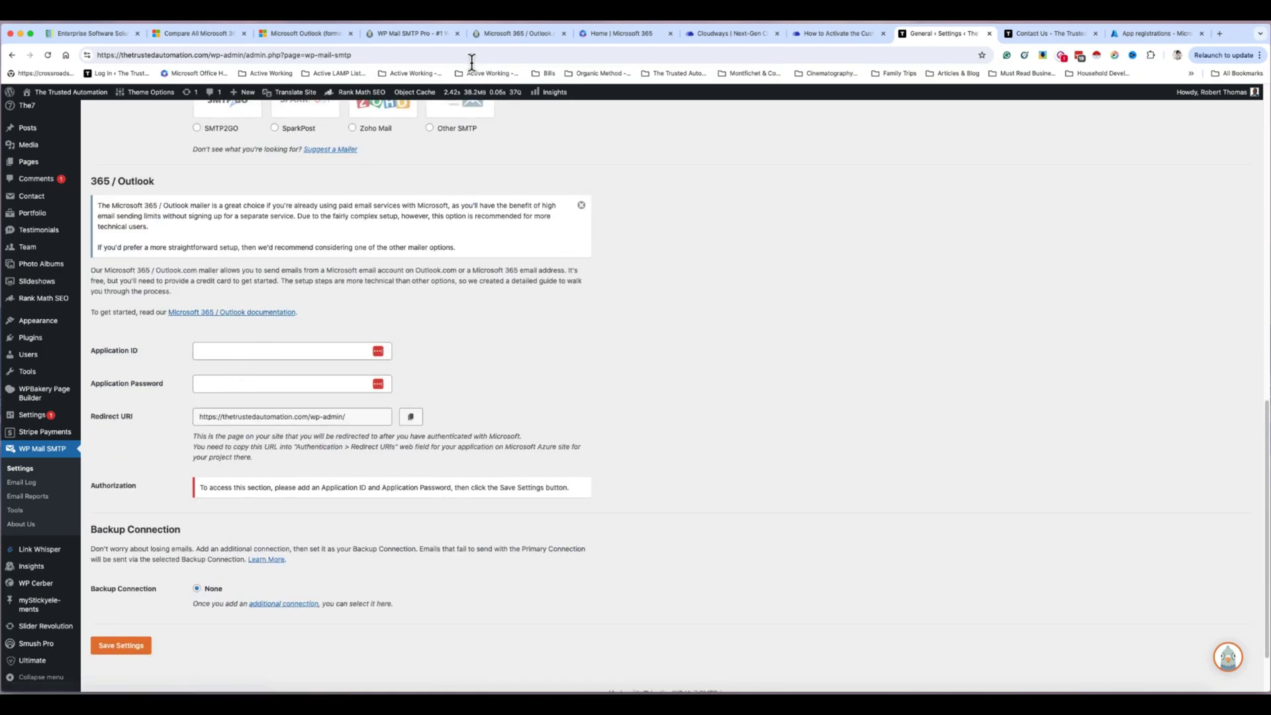
Examine the Outlook mailer documentation's getting-started section, the From settings, and the plugin's Application ID and Application Password fields without filling them in
click(530, 38)
scroll(744, 437, down, 15)
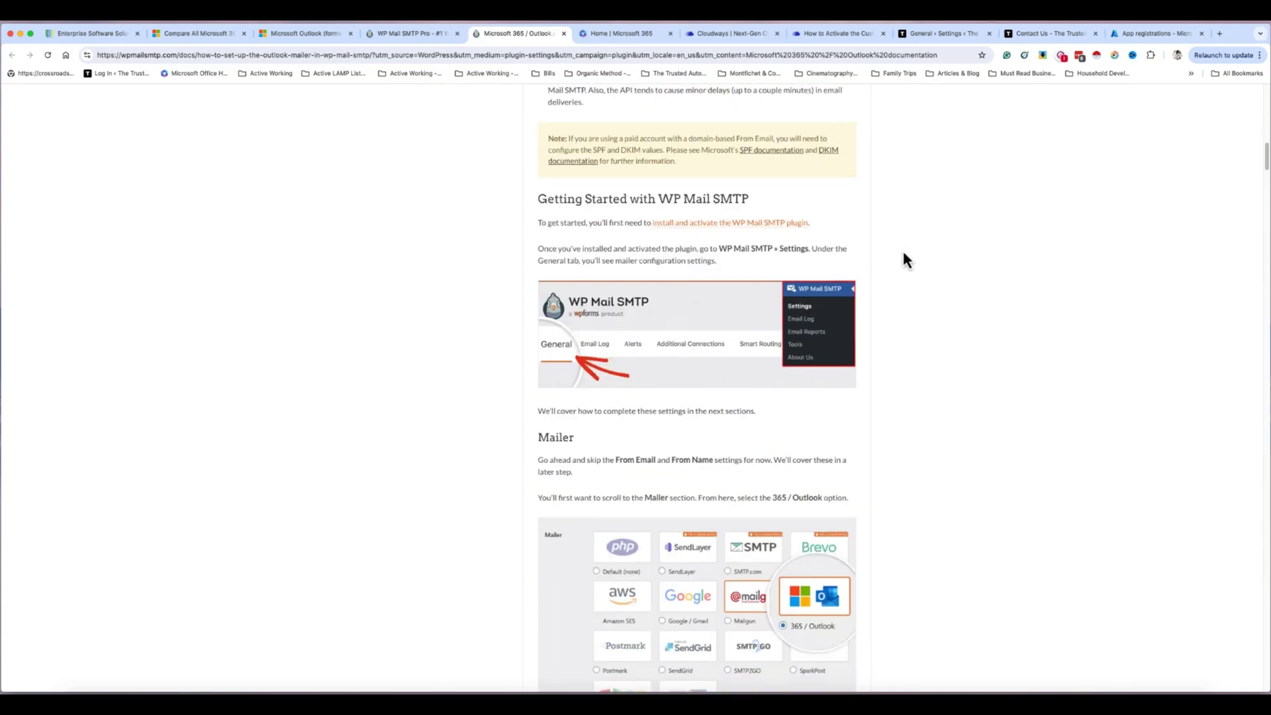
click(939, 40)
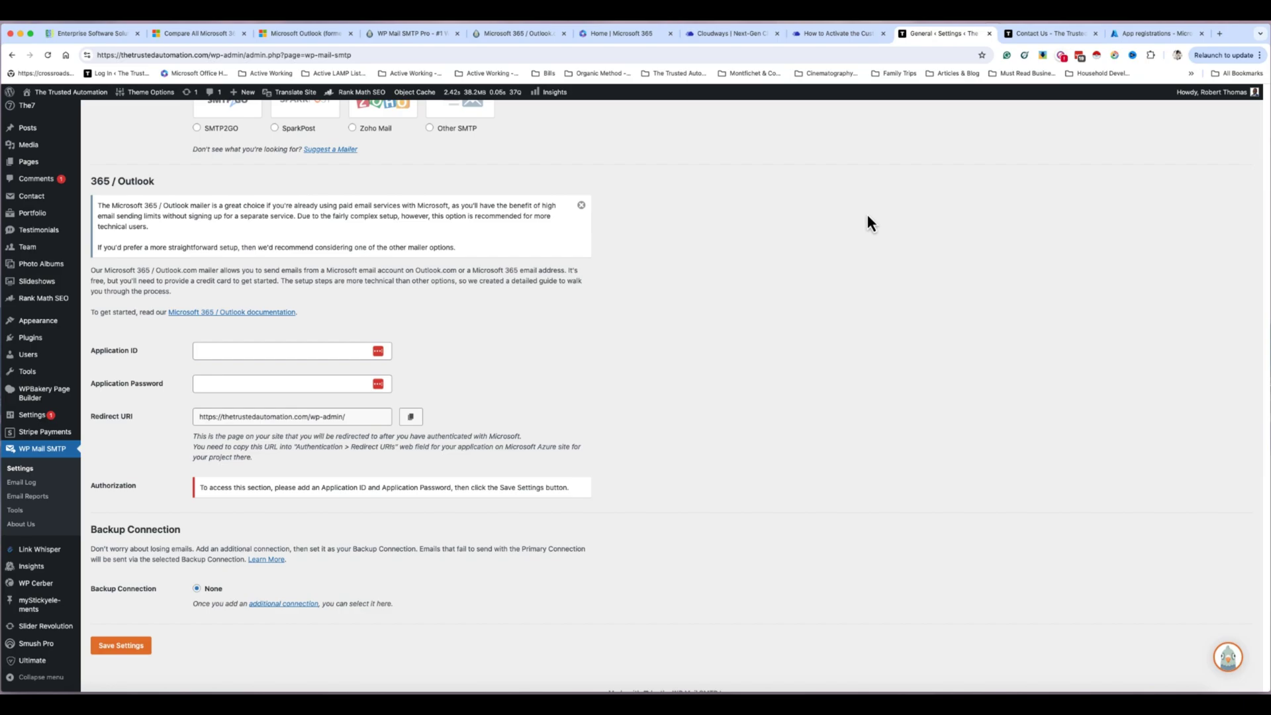
scroll(869, 218, up, 10)
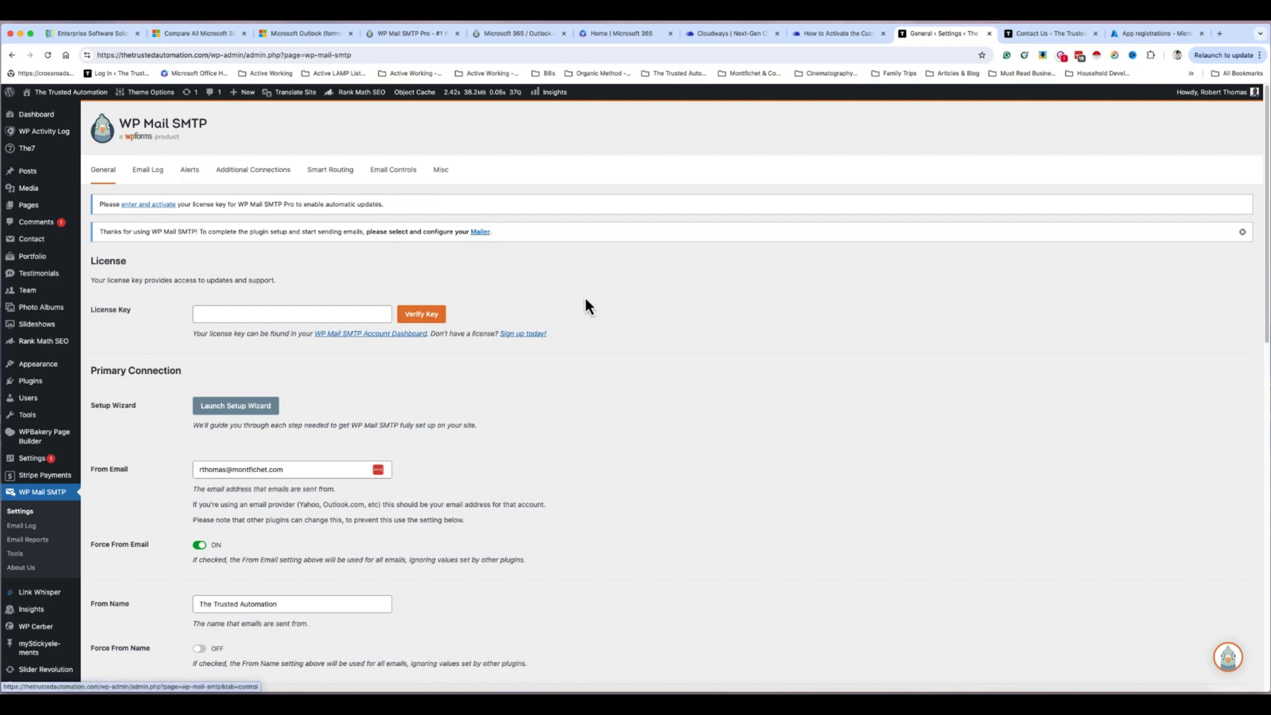
scroll(625, 347, down, 1)
scroll(624, 342, down, 8)
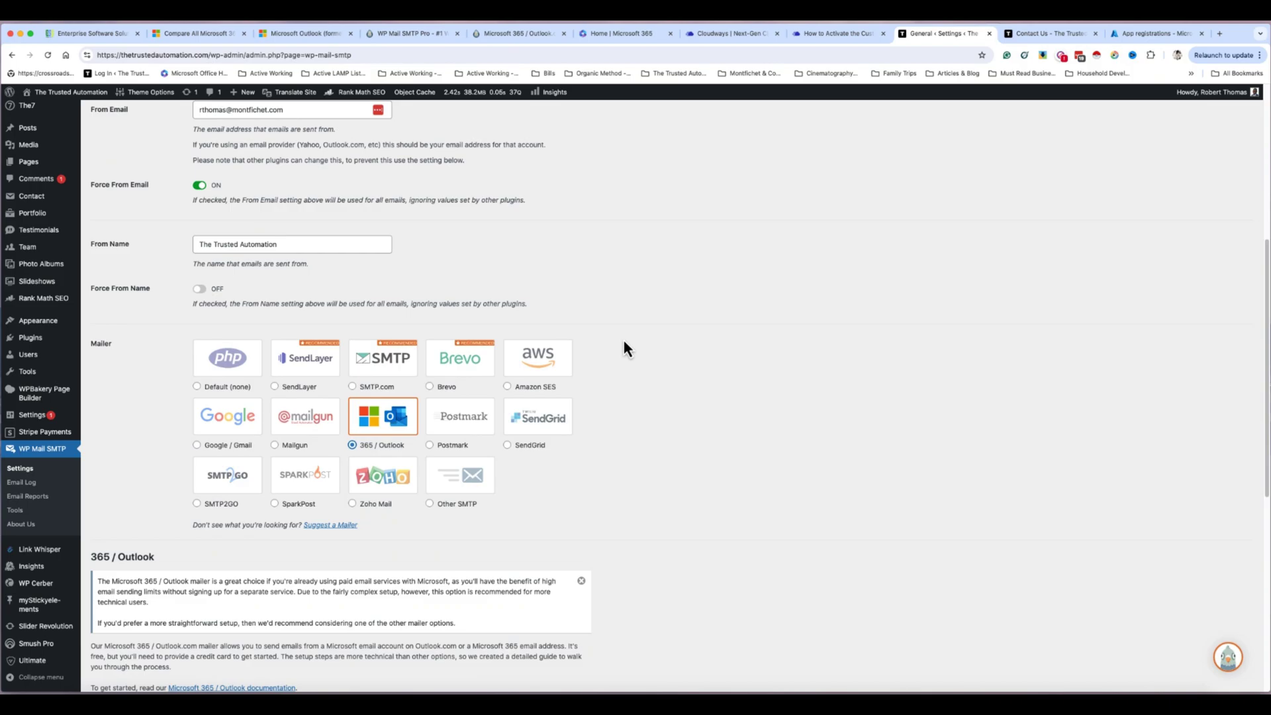
scroll(637, 343, down, 5)
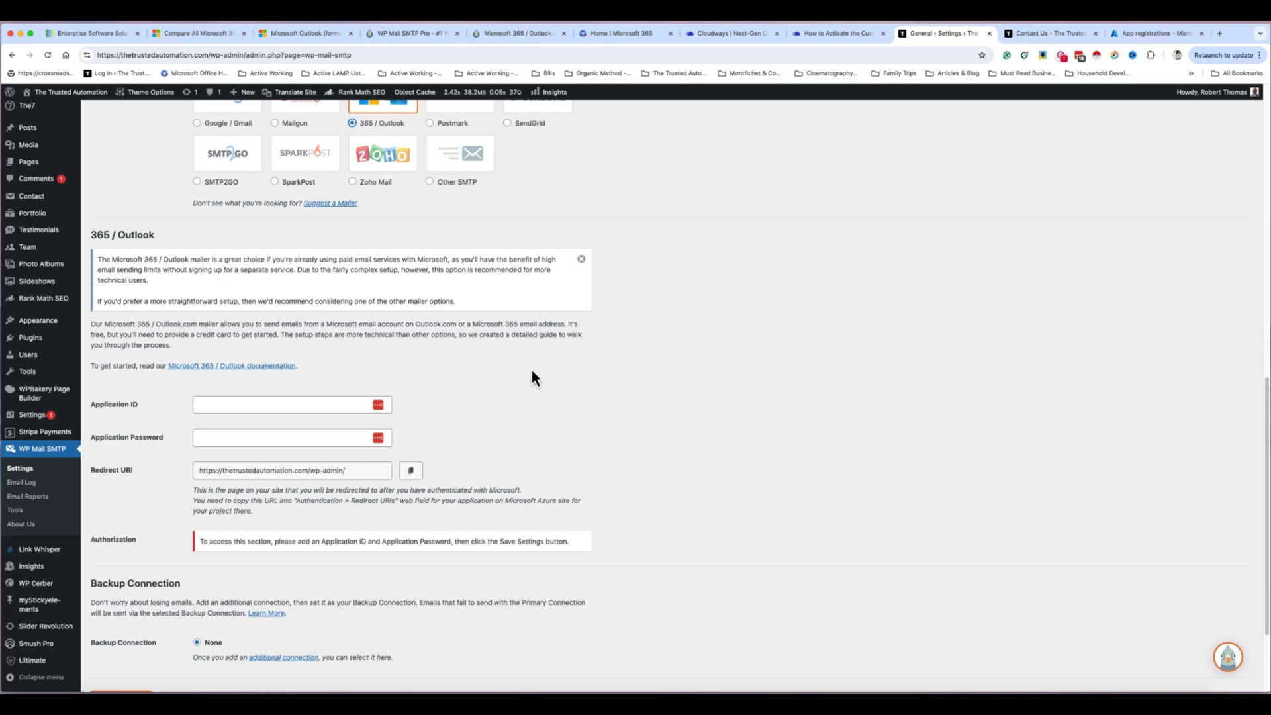
click(221, 405)
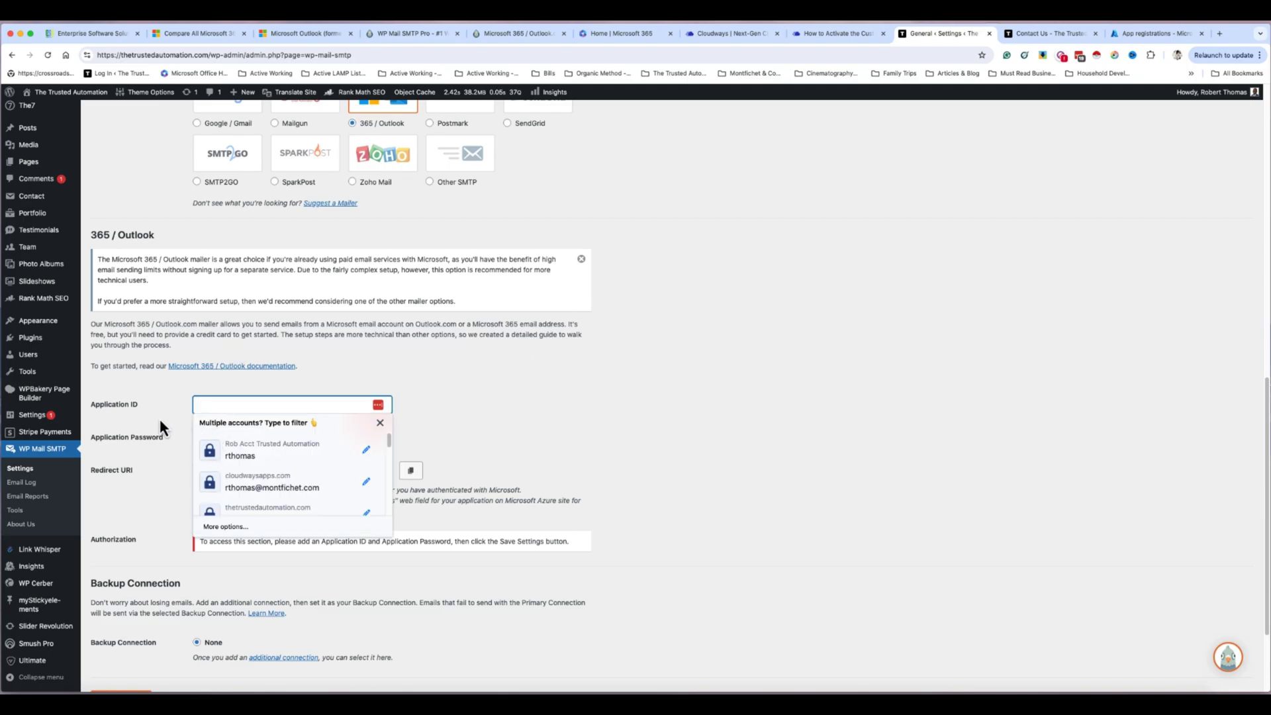
click(126, 408)
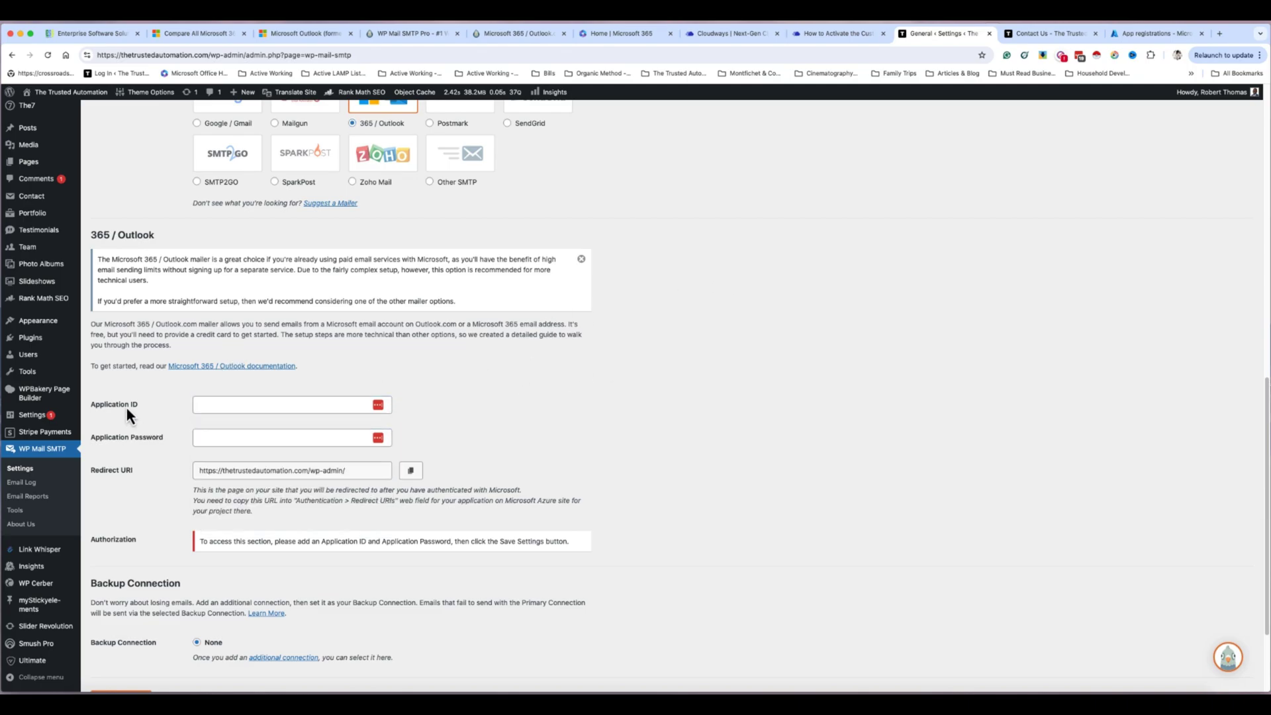
click(199, 438)
click(669, 403)
Look at the Microsoft 365 home page and Azure's App registrations page
click(630, 35)
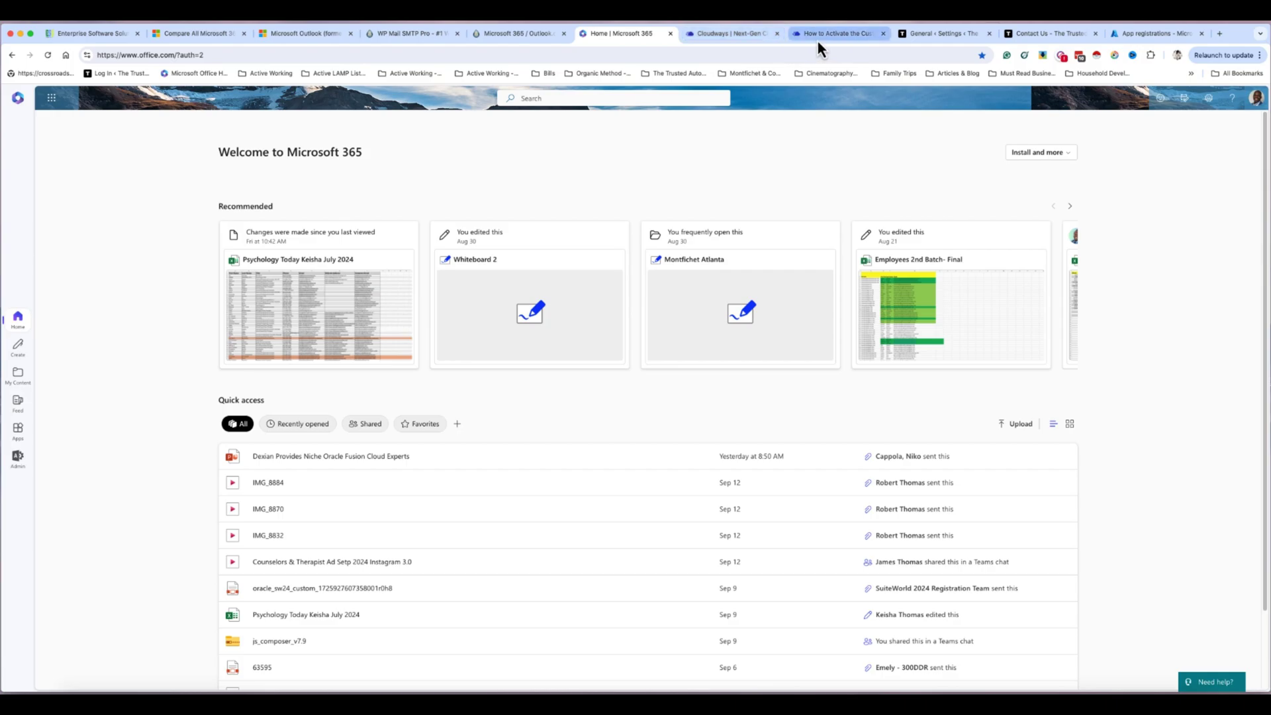
click(1129, 32)
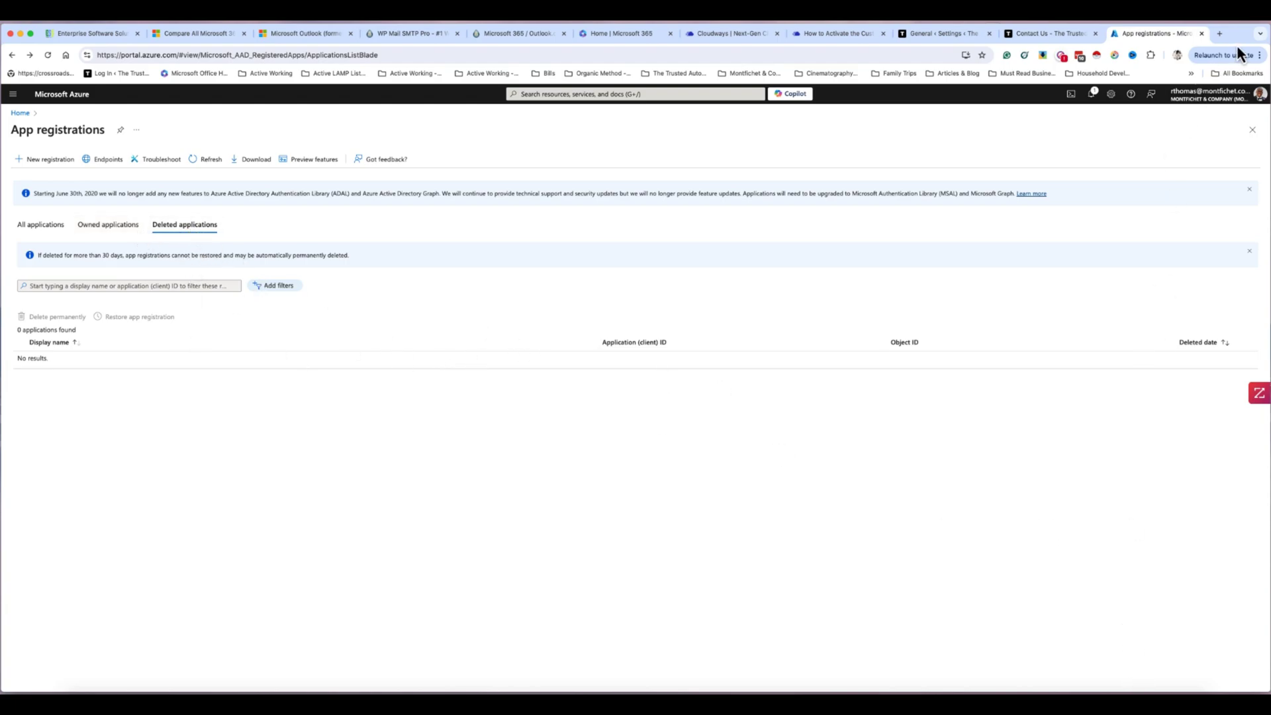
mouse_move(1238, 43)
mouse_down()
mouse_move(1232, 61)
mouse_move(1229, 26)
mouse_up()
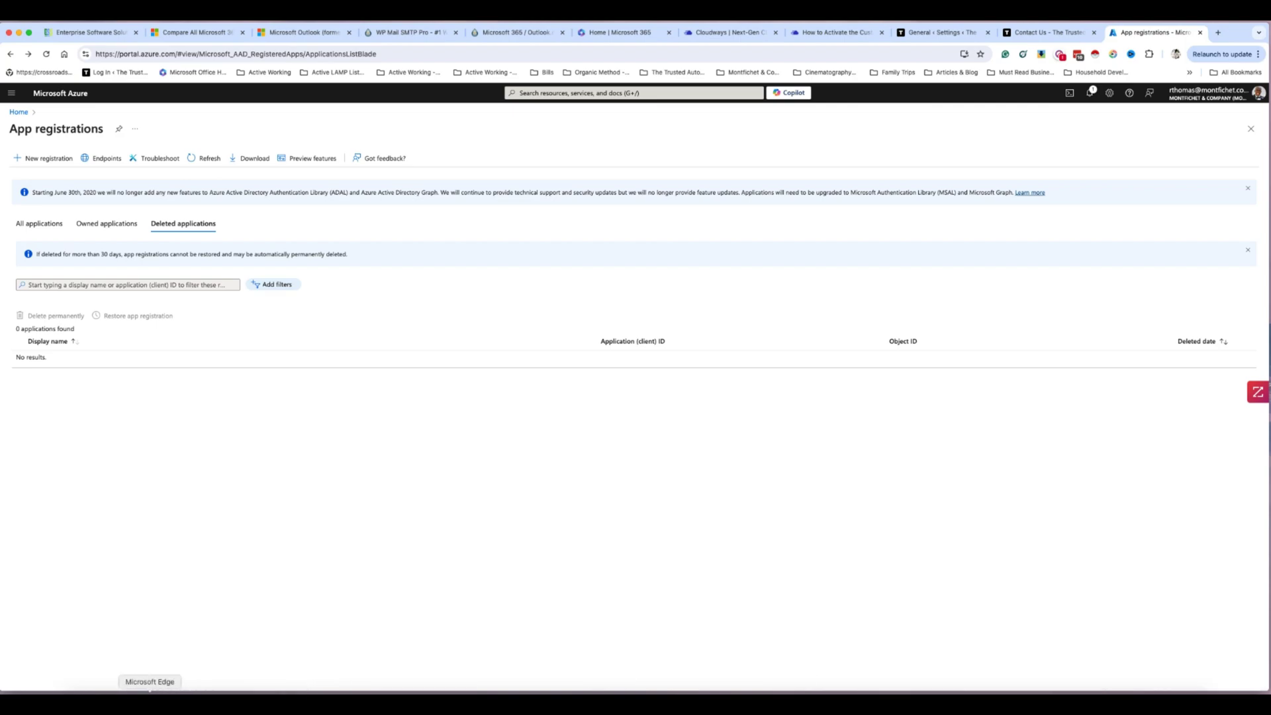
right_click(150, 690)
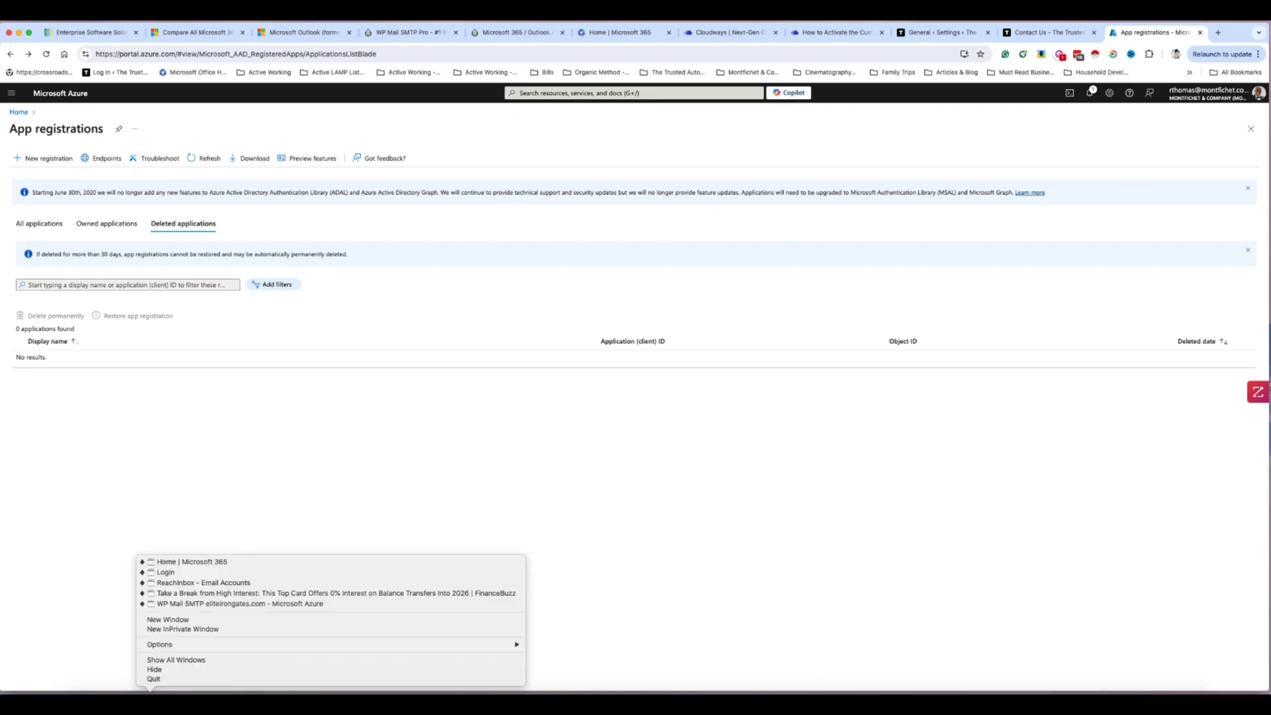
click(106, 599)
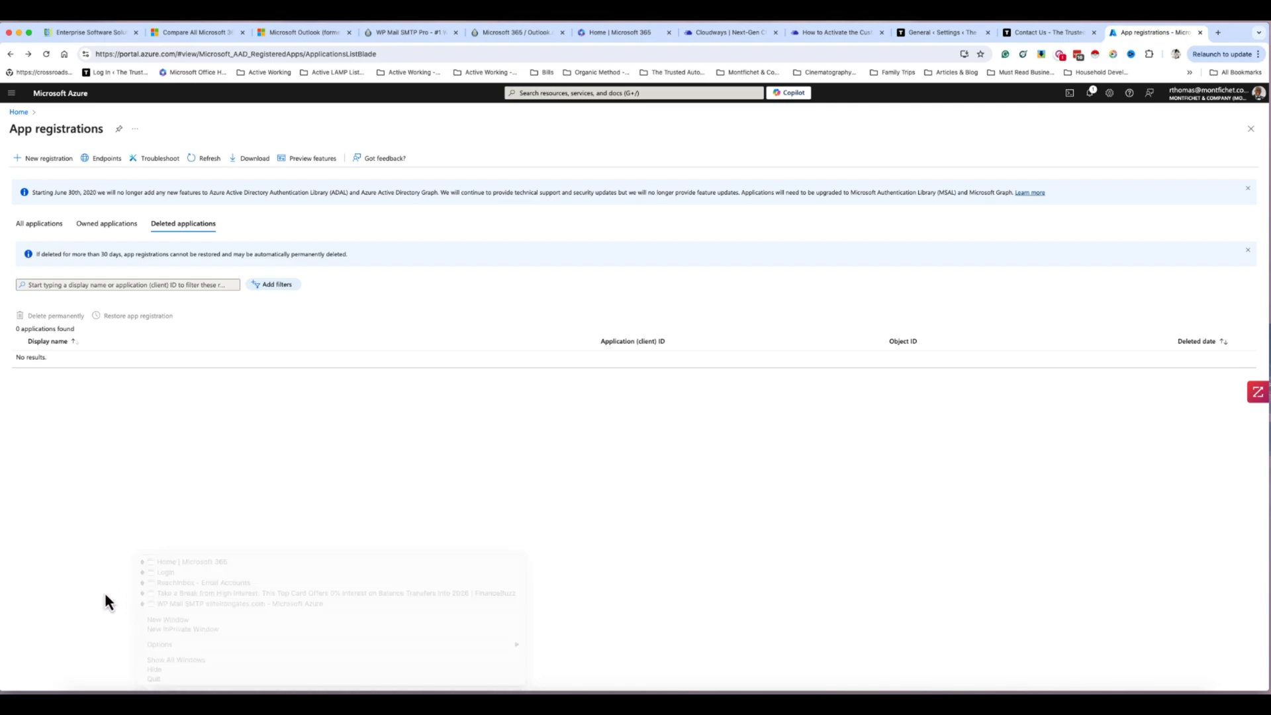
right_click(127, 690)
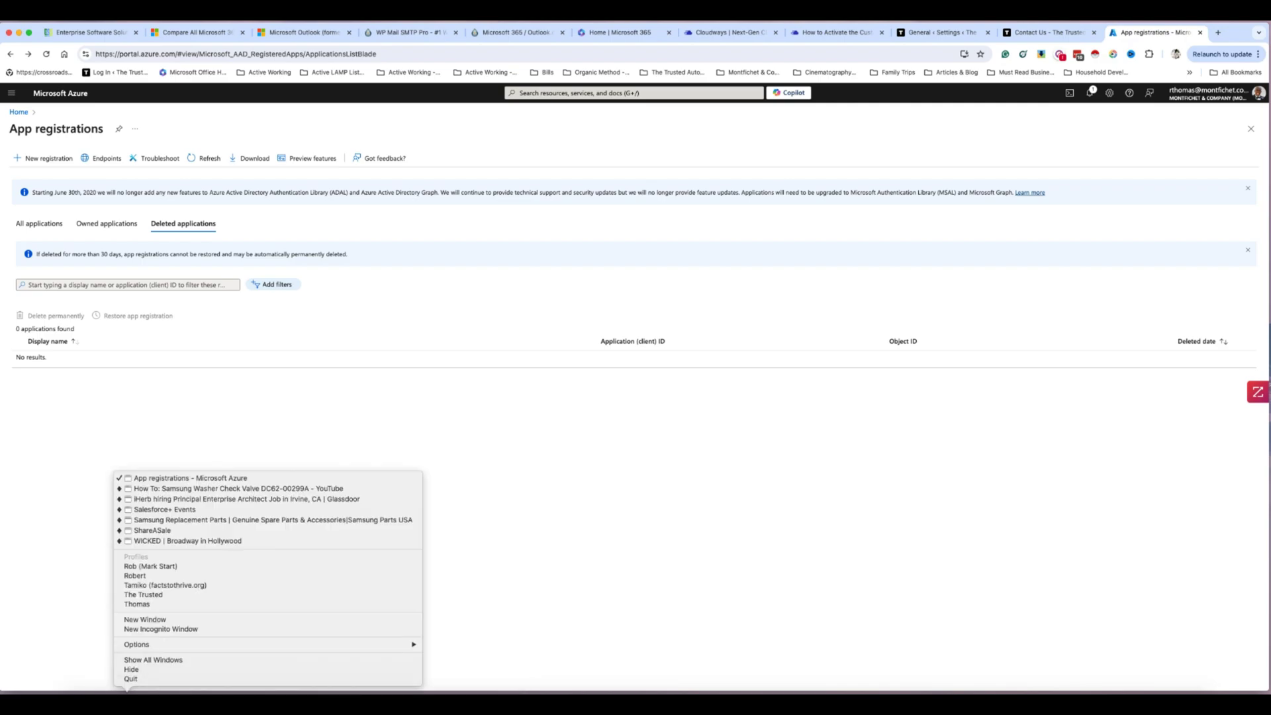
click(177, 479)
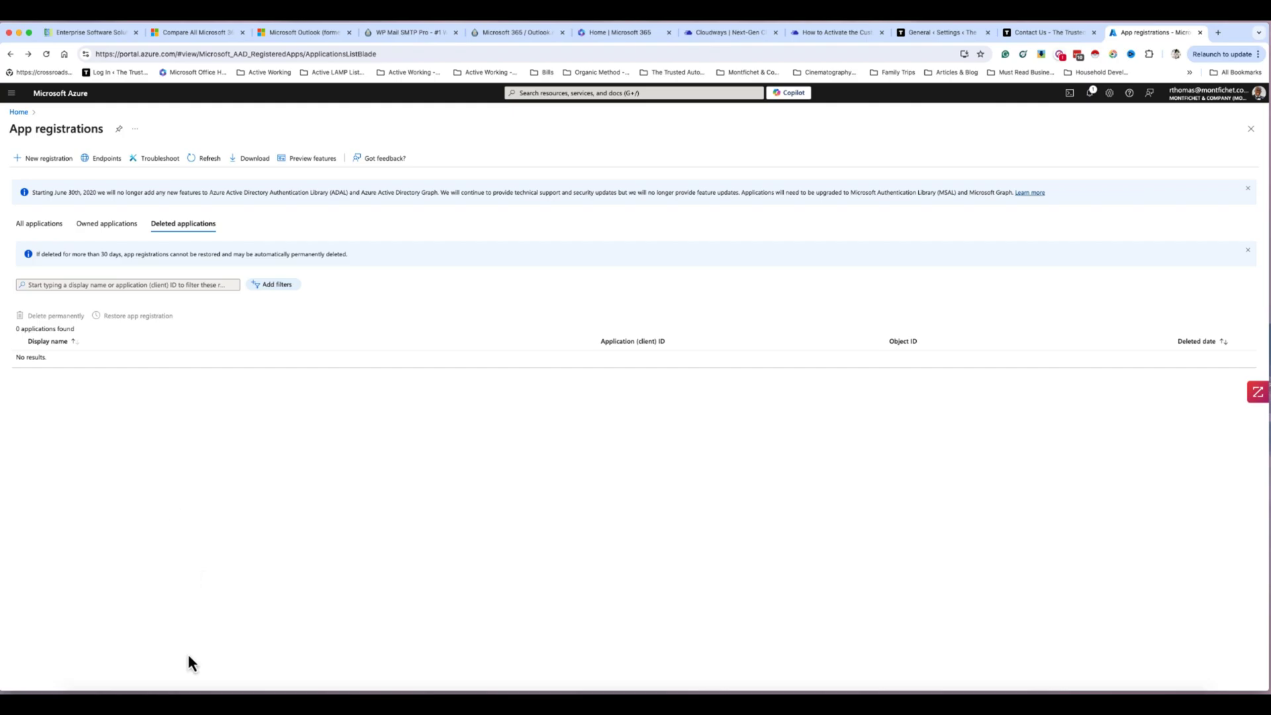
right_click(152, 684)
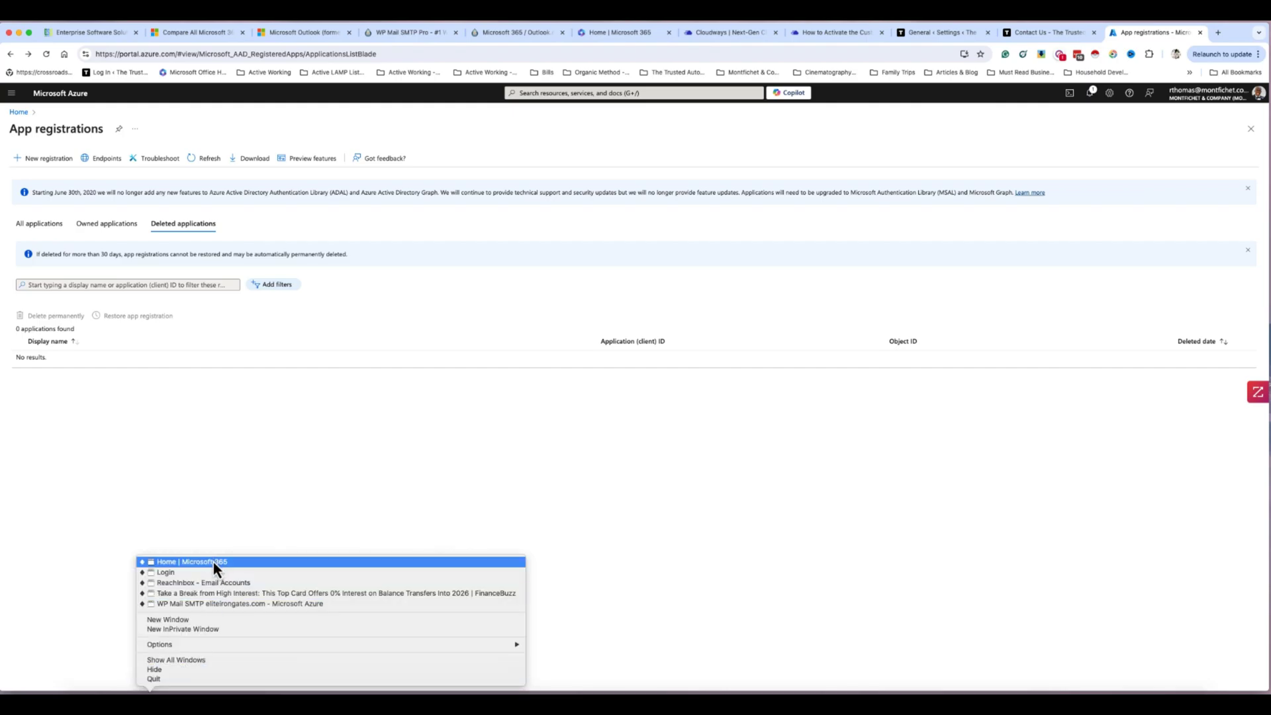
click(209, 605)
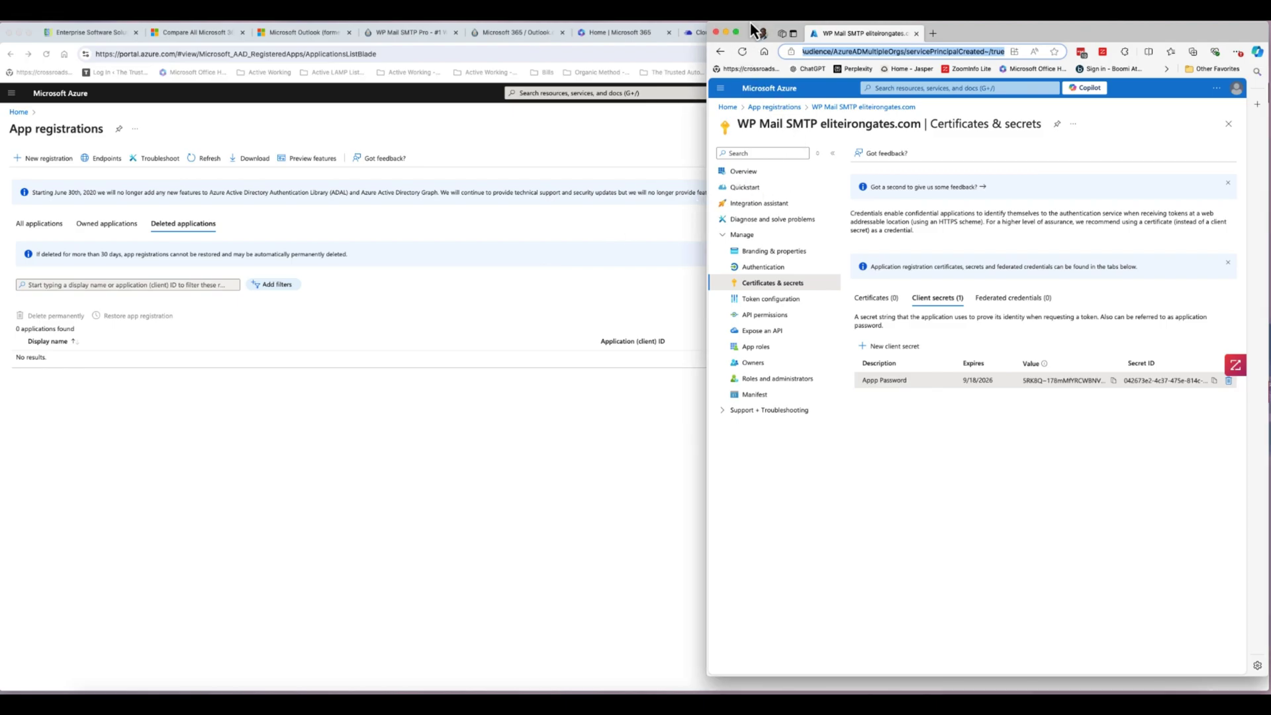
click(726, 33)
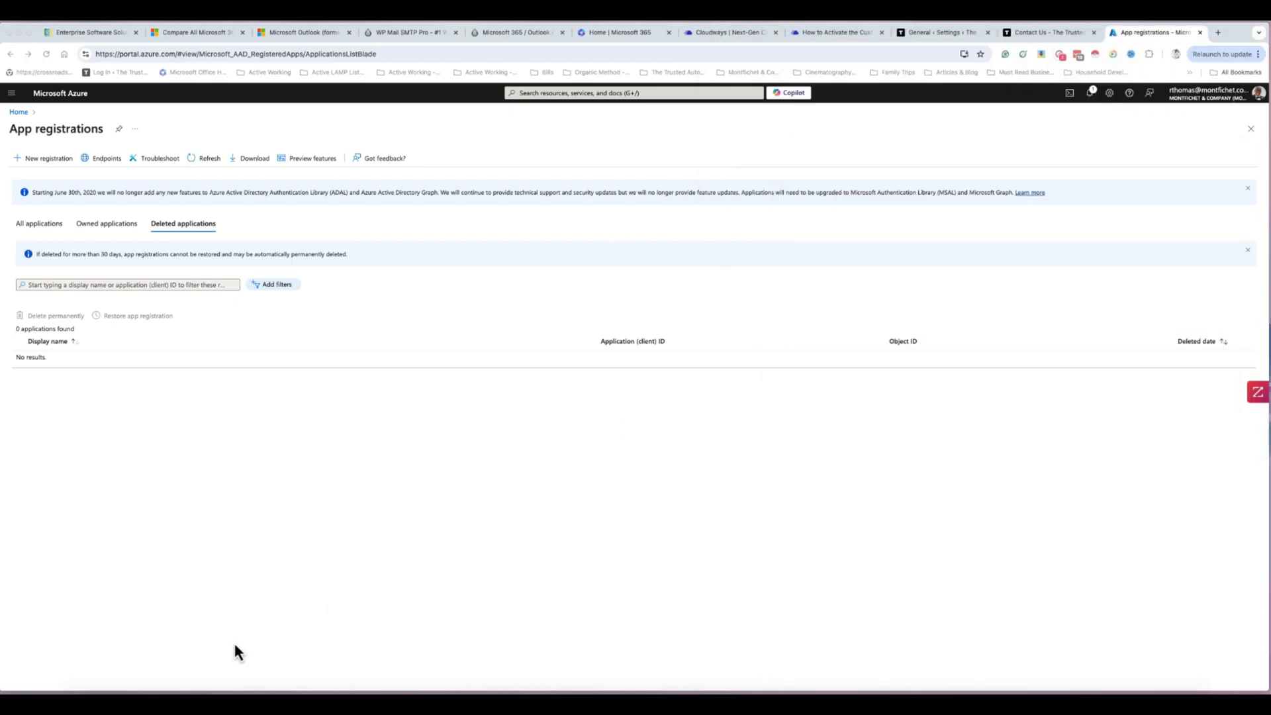
Switch to the Microsoft Edge window with the Microsoft 365 home page and show its Azure portal home page
right_click(153, 683)
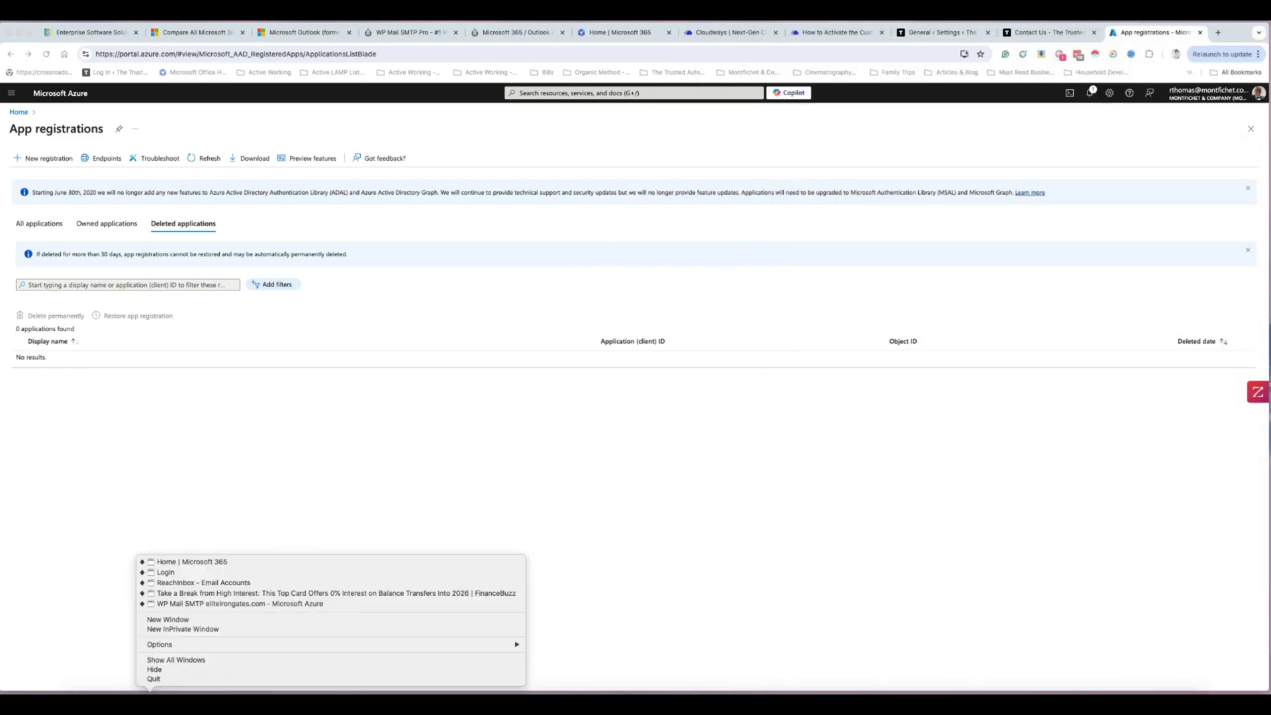
click(225, 564)
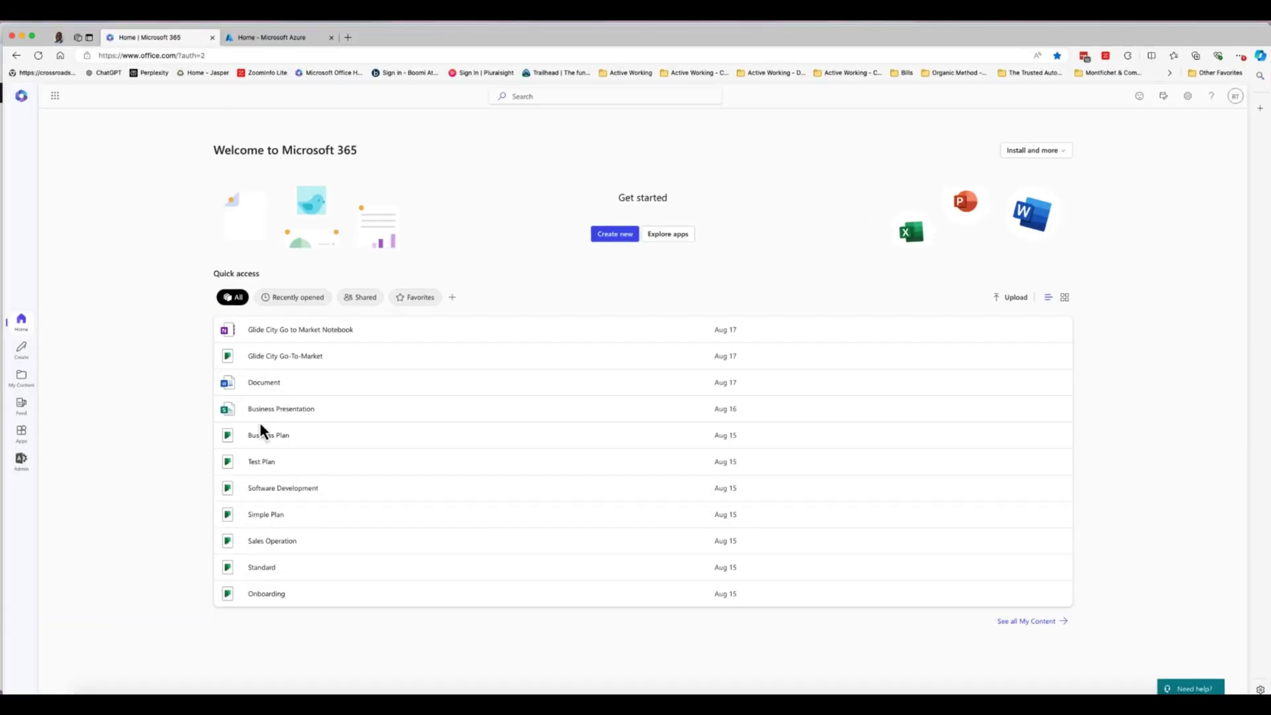
click(281, 39)
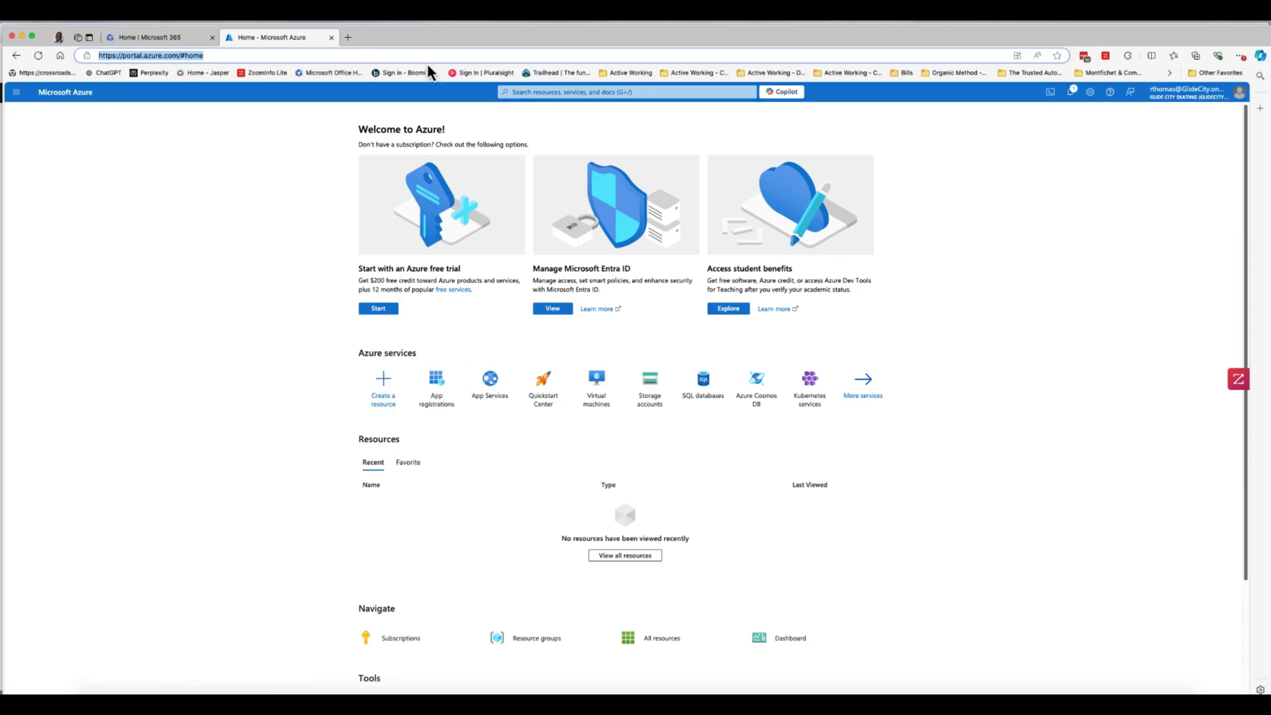
drag(400, 50, 442, 106)
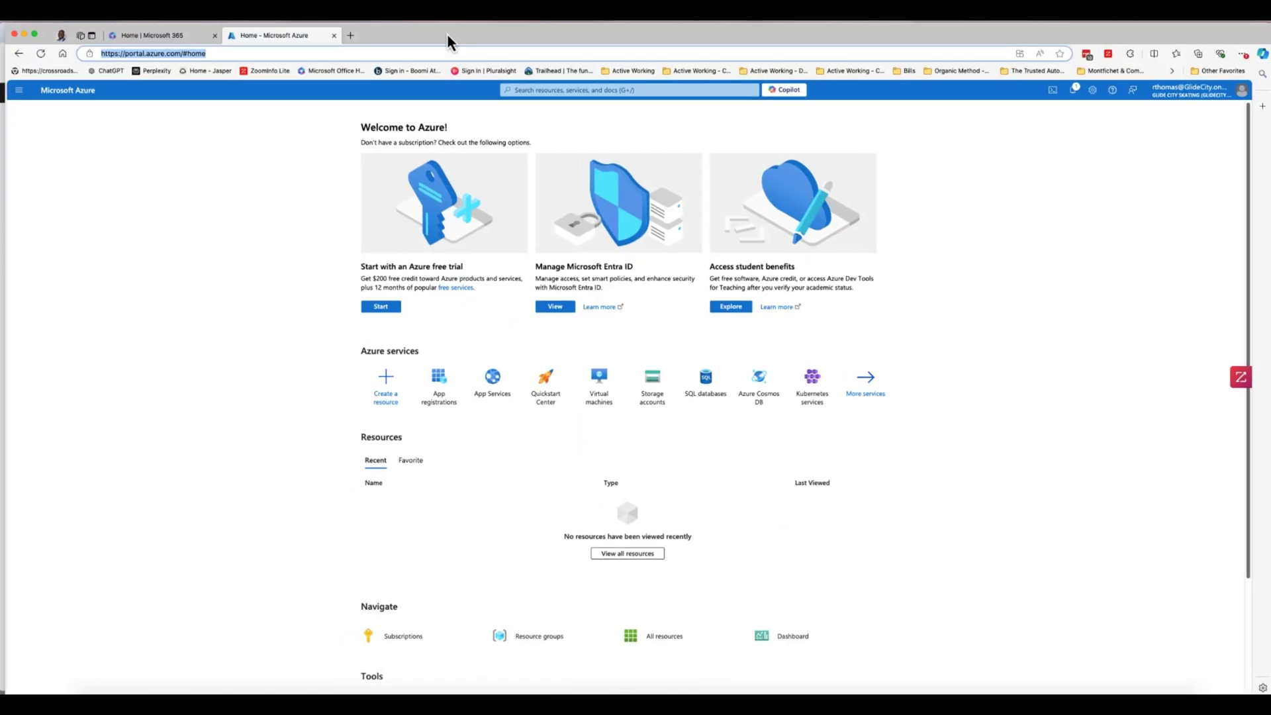
drag(446, 38, 445, 39)
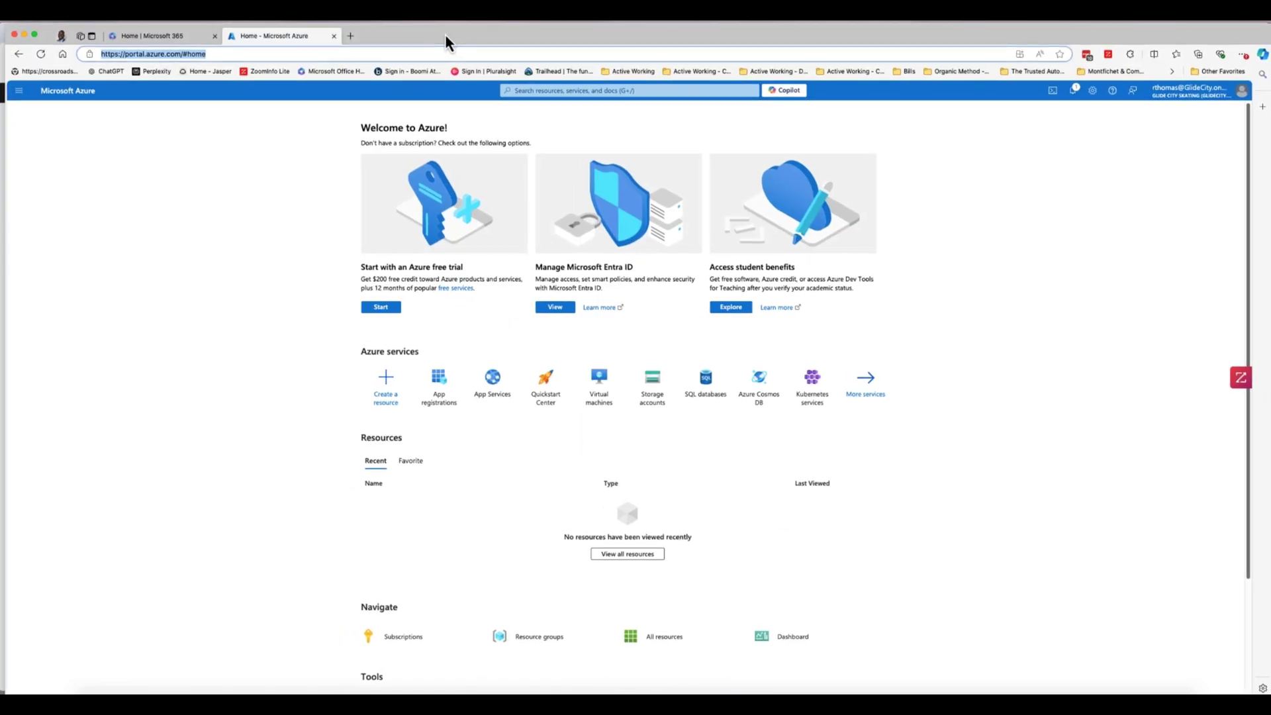
Search the Azure portal for "App re" and open App registrations
click(528, 91)
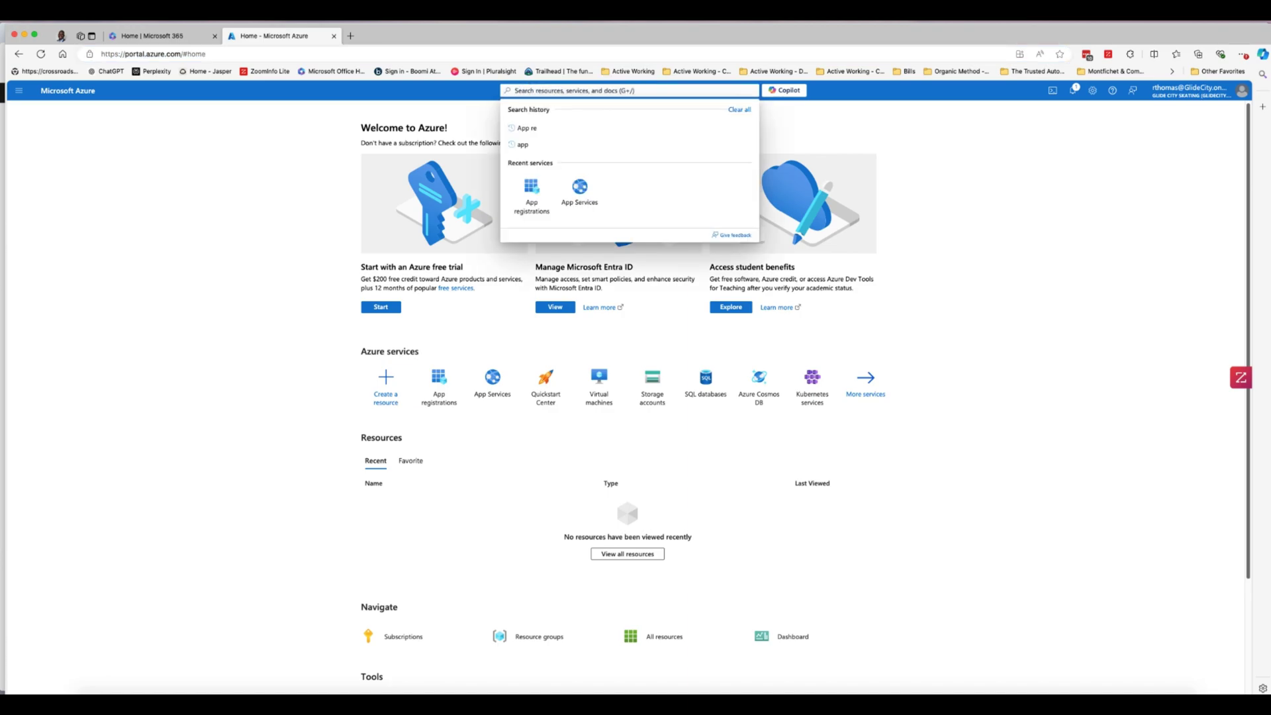
text(App re)
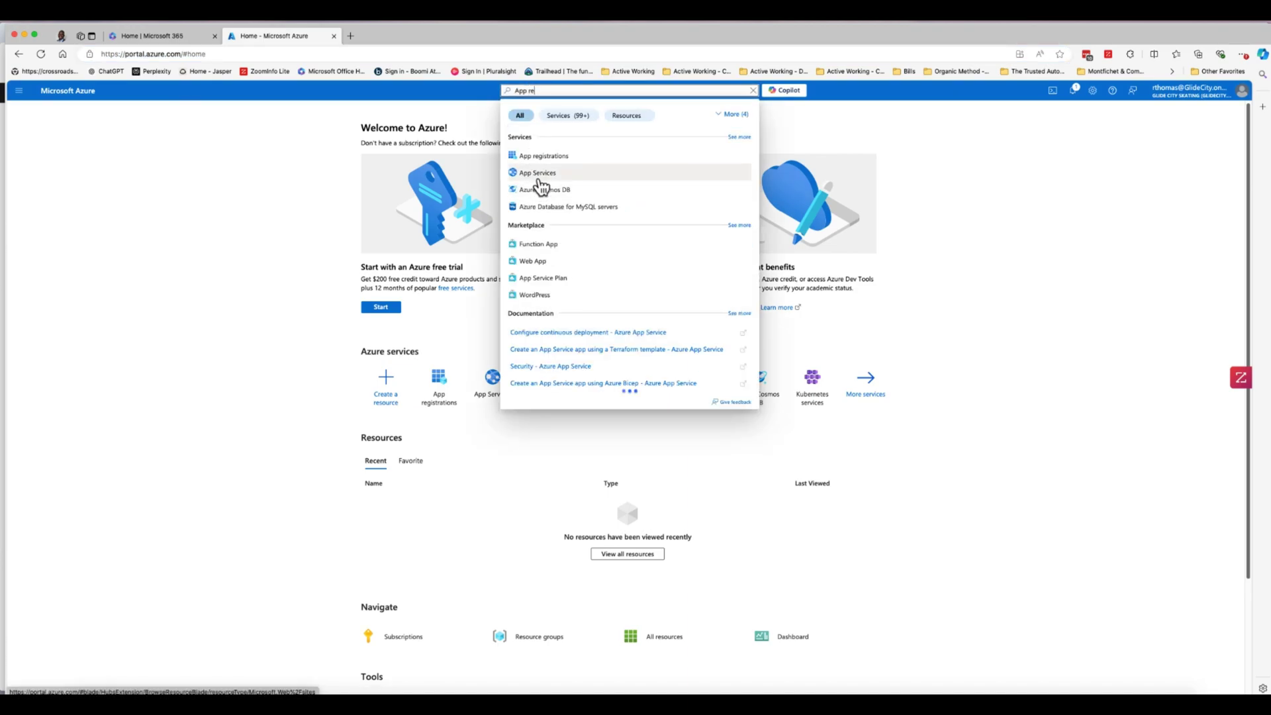
click(281, 386)
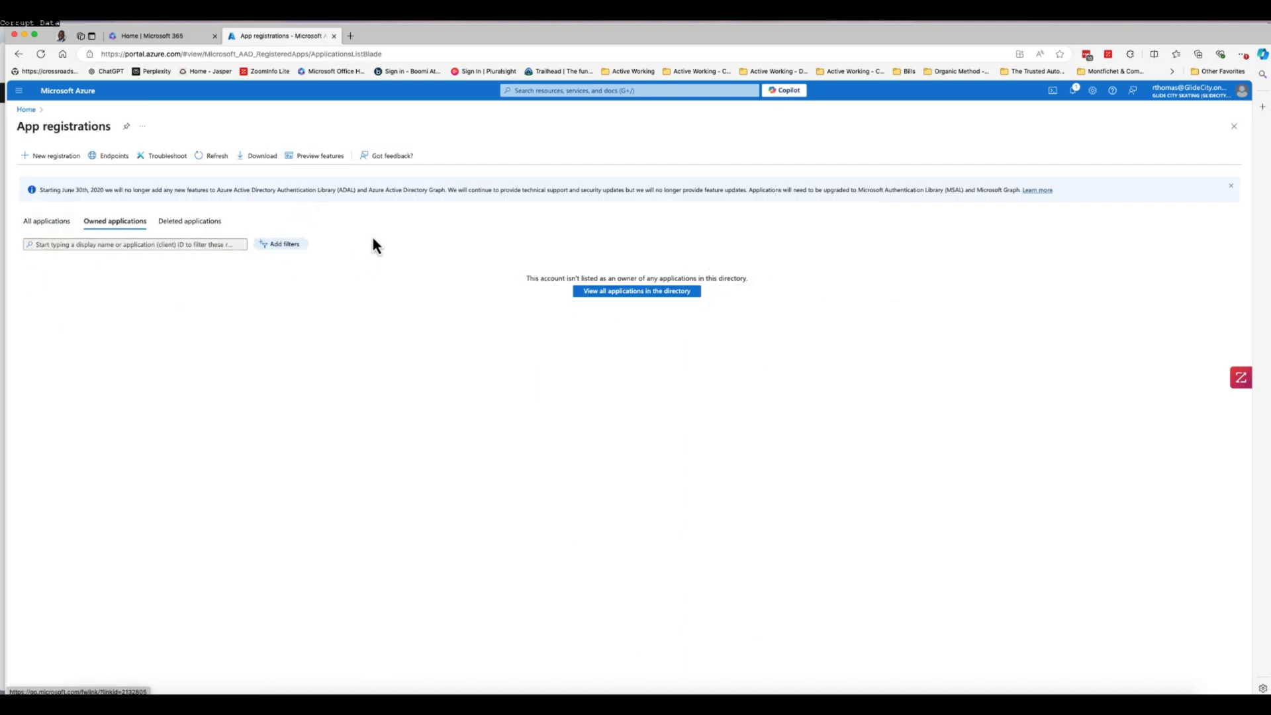
Start a new multitenant app registration in Azure and set the redirect URI platform to Web
click(55, 157)
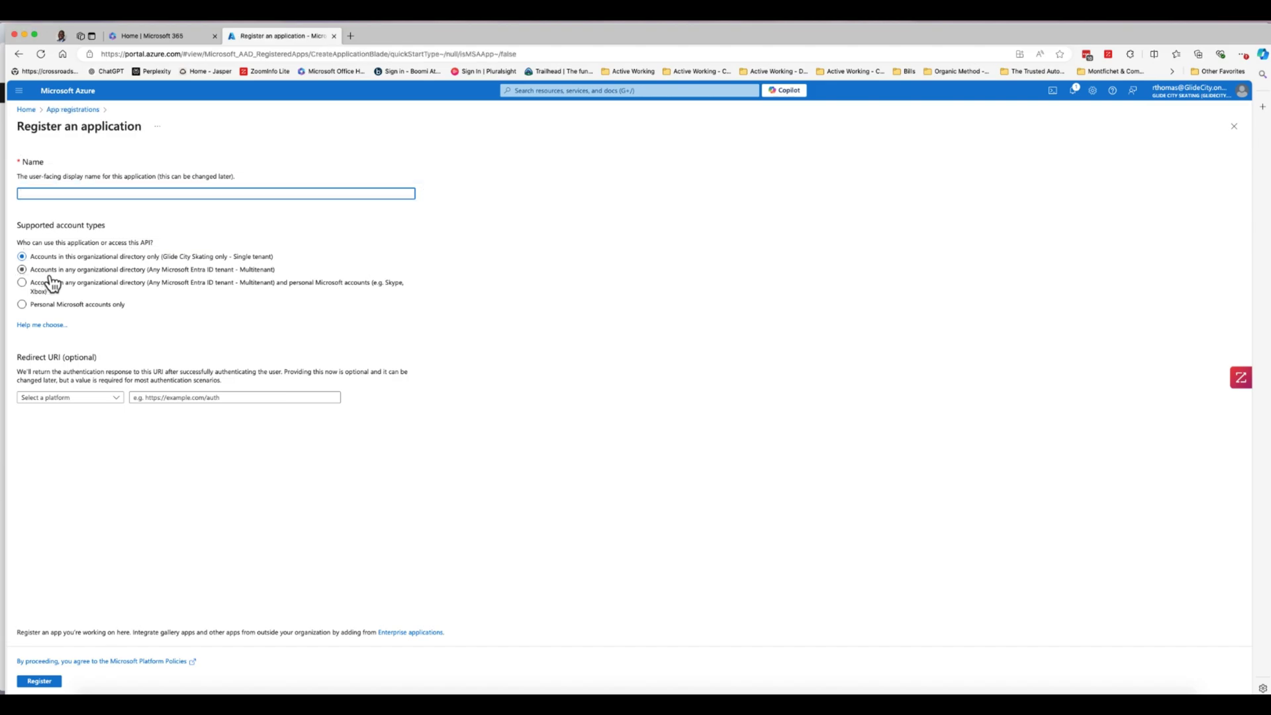
click(119, 410)
click(98, 430)
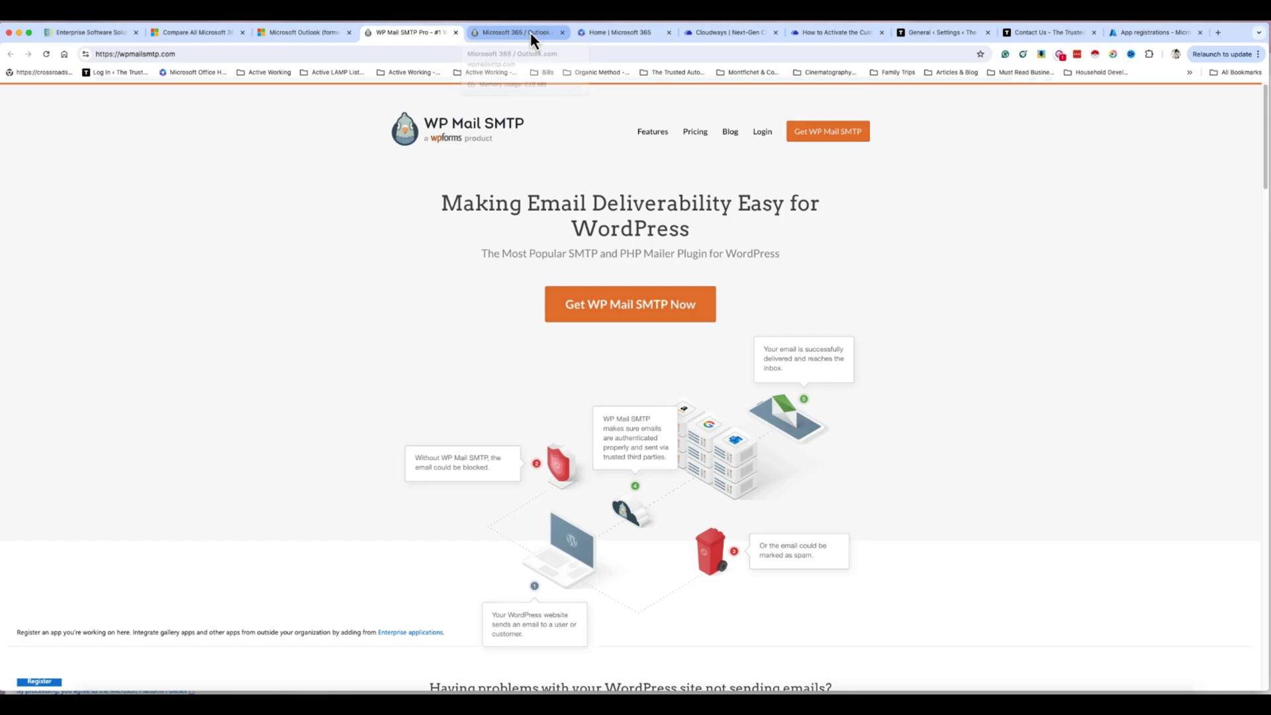
Review the Outlook mailer documentation on the app registration form's name, supported account types and redirect URI
click(530, 32)
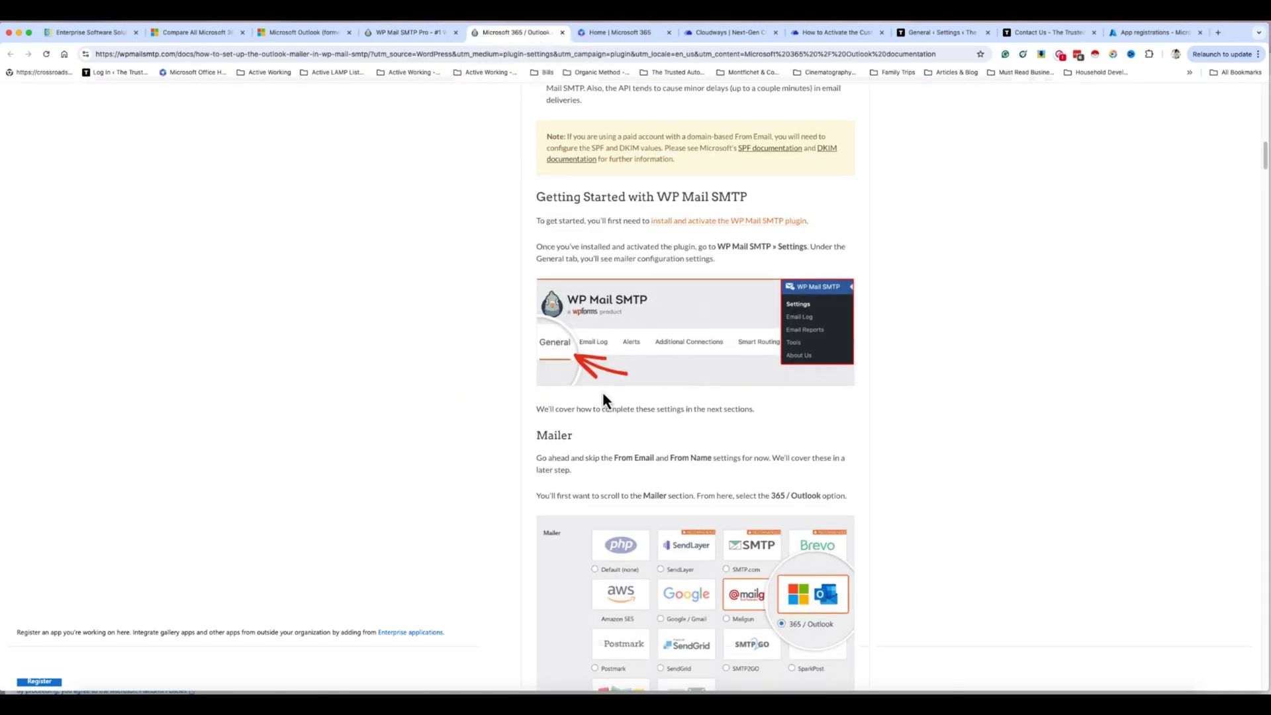
scroll(603, 393, down, 6)
scroll(603, 395, down, 15)
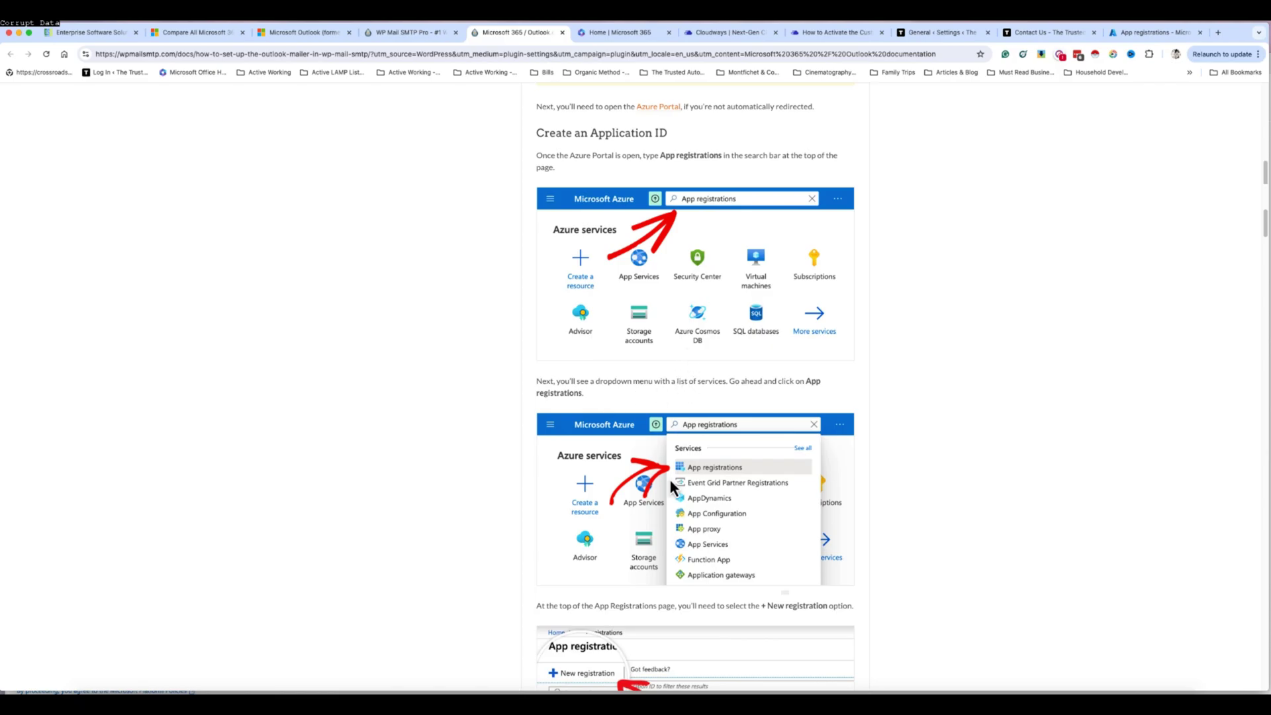
scroll(629, 456, down, 7)
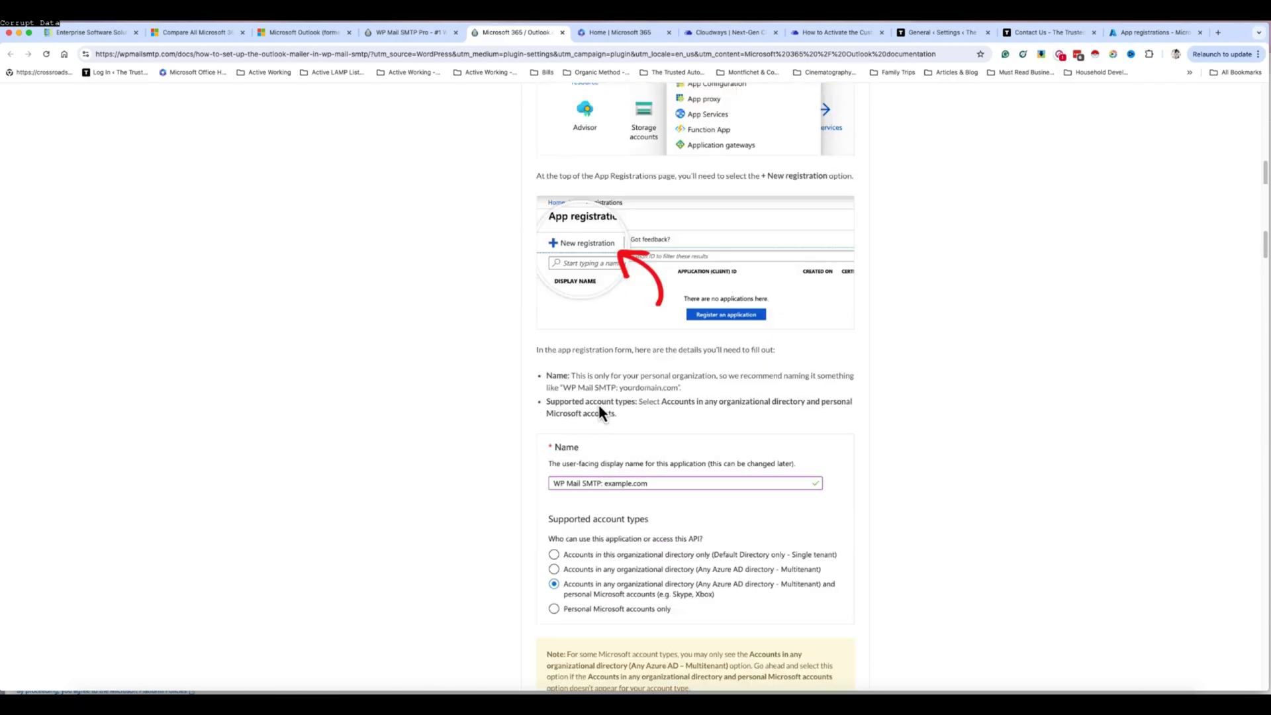
scroll(601, 412, down, 3)
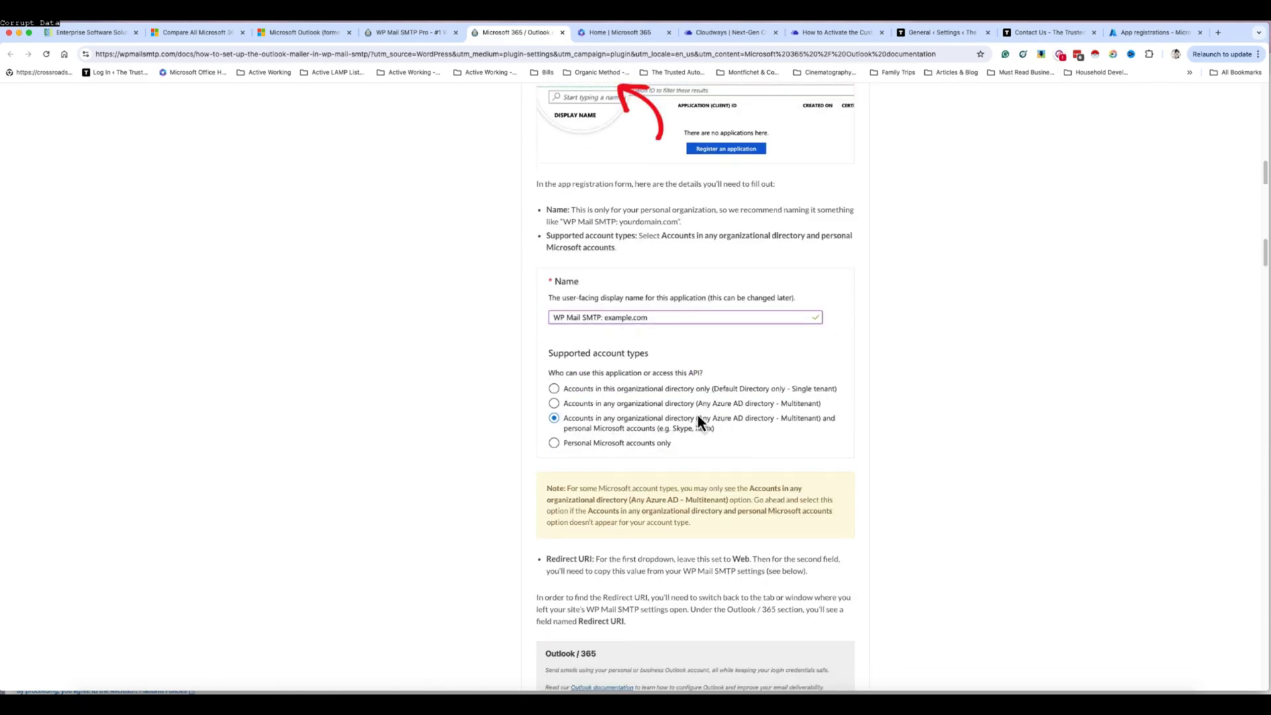
scroll(618, 427, down, 5)
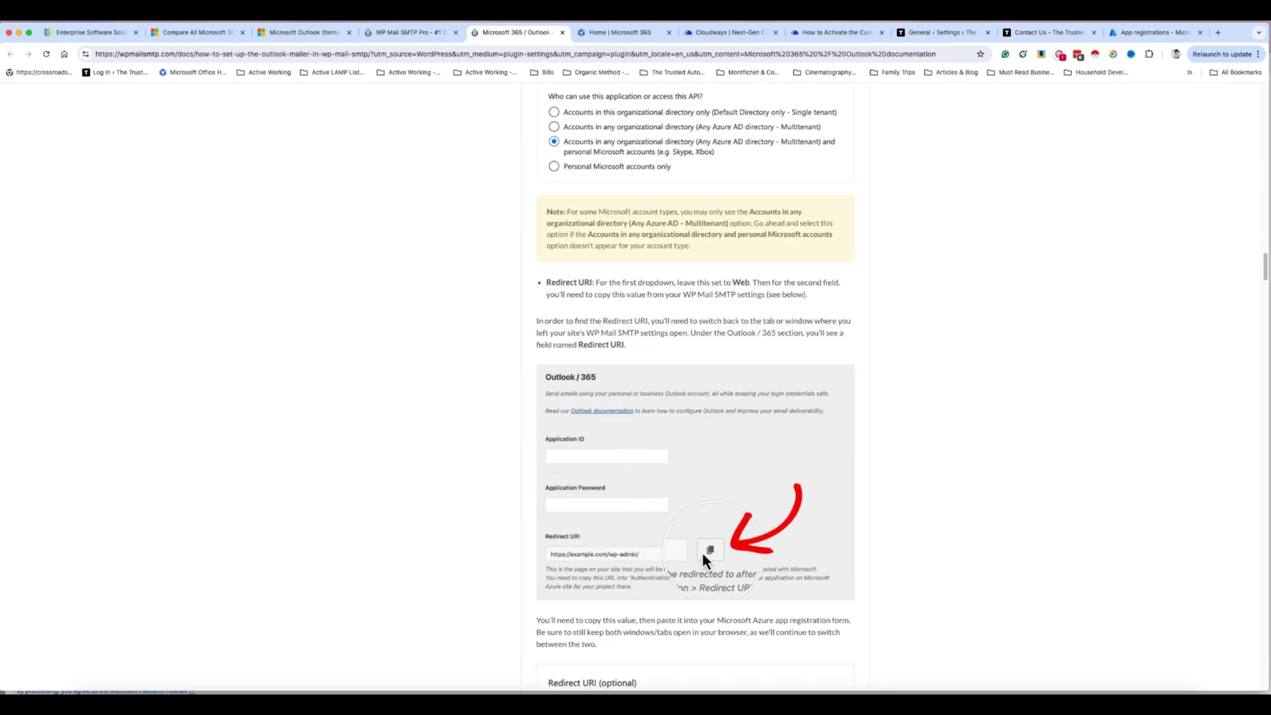
scroll(635, 463, up, 2)
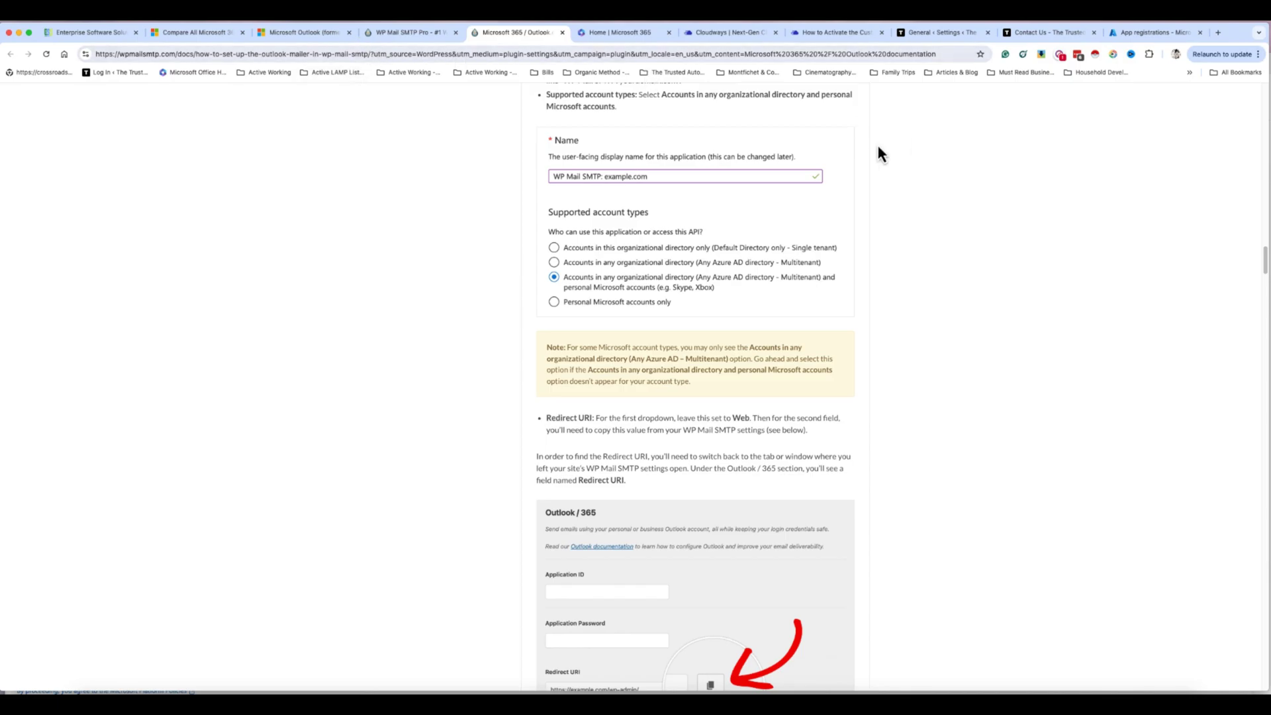
Copy the redirect URI from the WP Mail SMTP settings and paste it into the Azure registration form with the Web platform
click(935, 38)
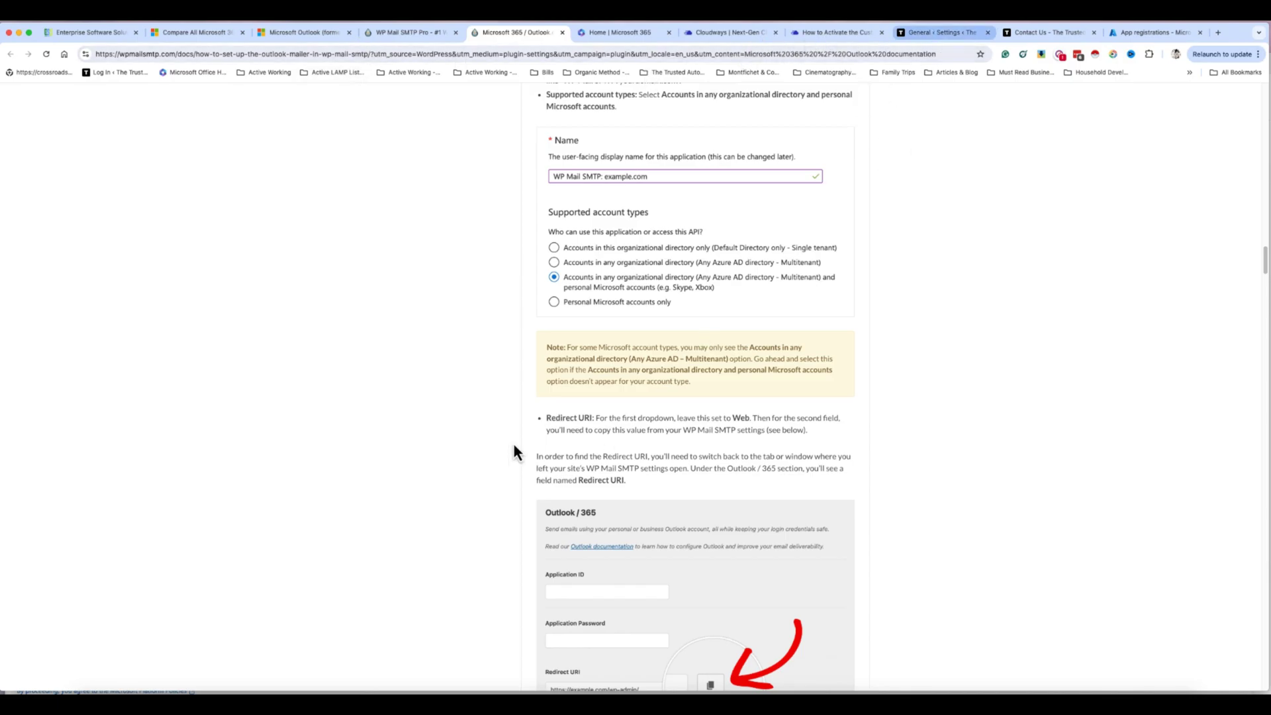
click(409, 472)
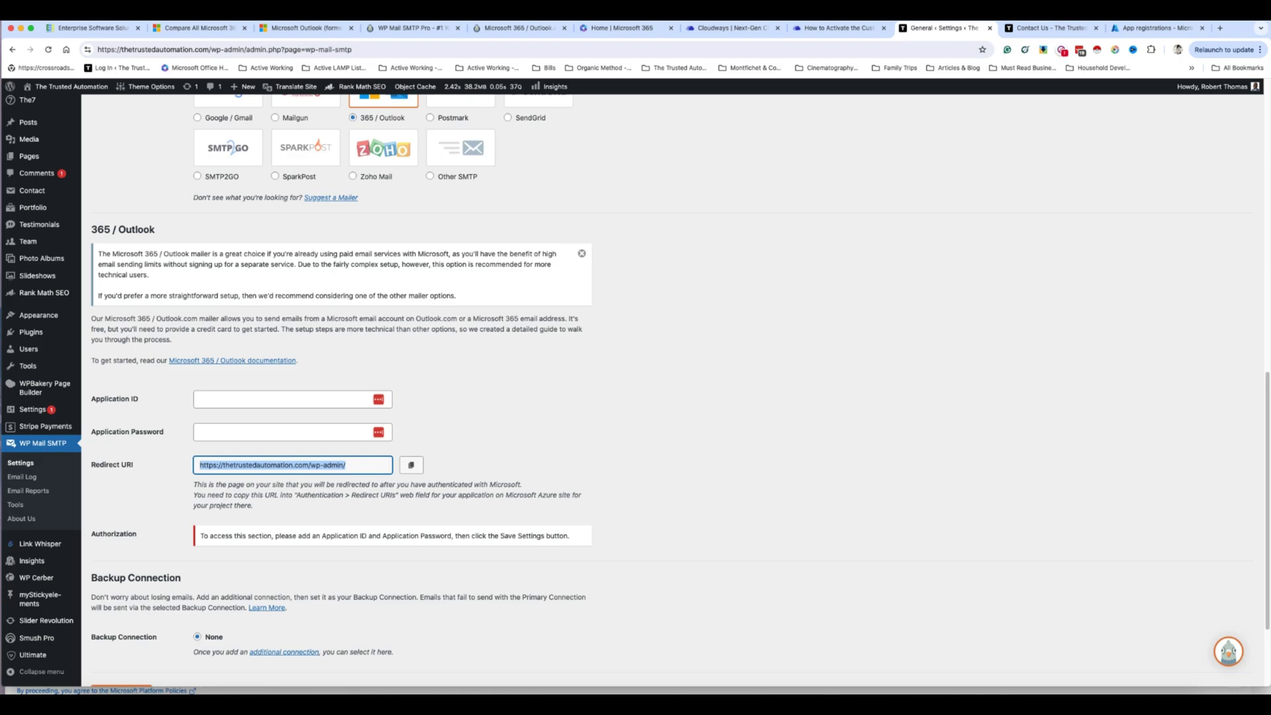
key(super+Tab)
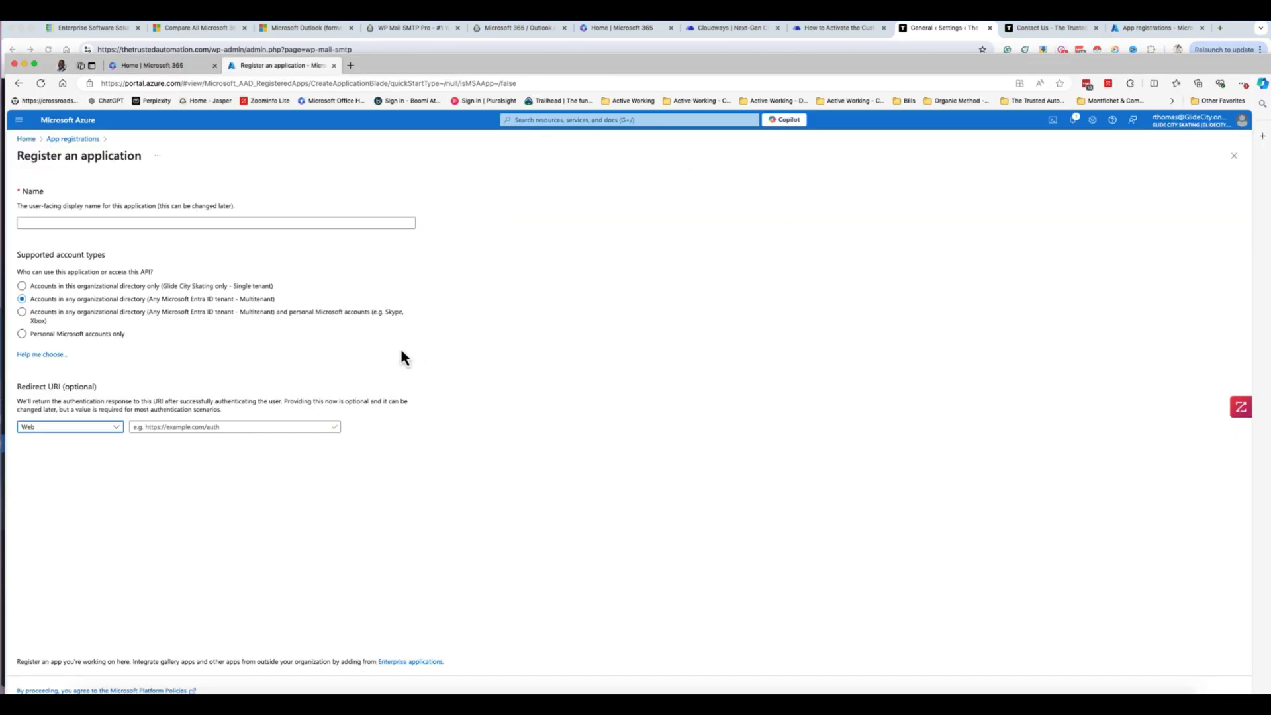
click(159, 427)
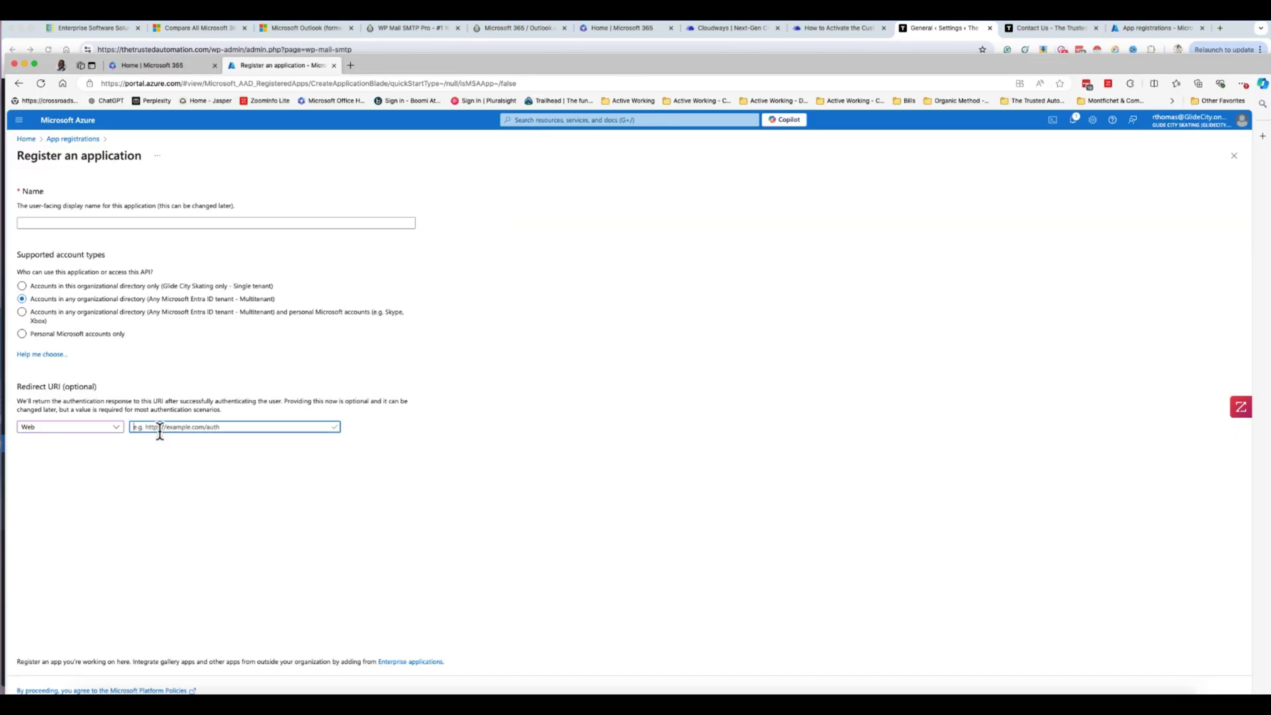
key(super+v)
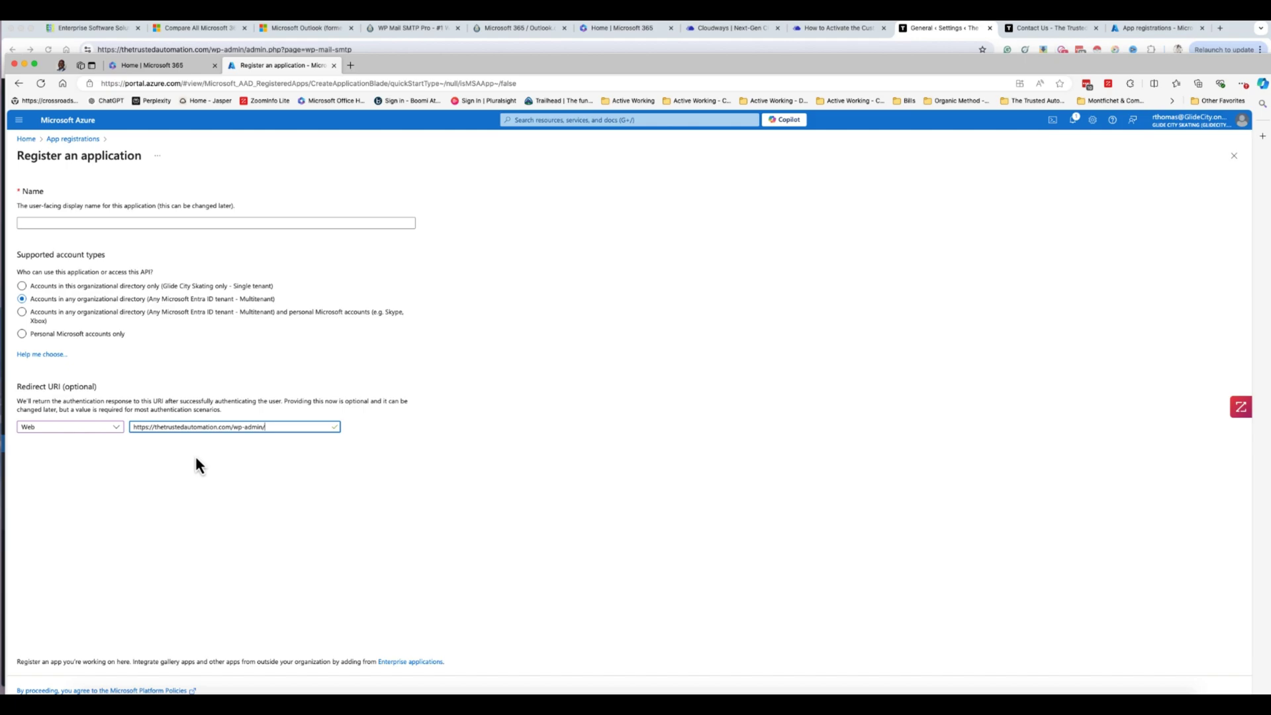
click(117, 436)
click(90, 467)
Allow accounts in any organizational directory plus personal Microsoft accounts, and name the application WP Mail SMTP, checking the plugin's settings page for the name
click(29, 315)
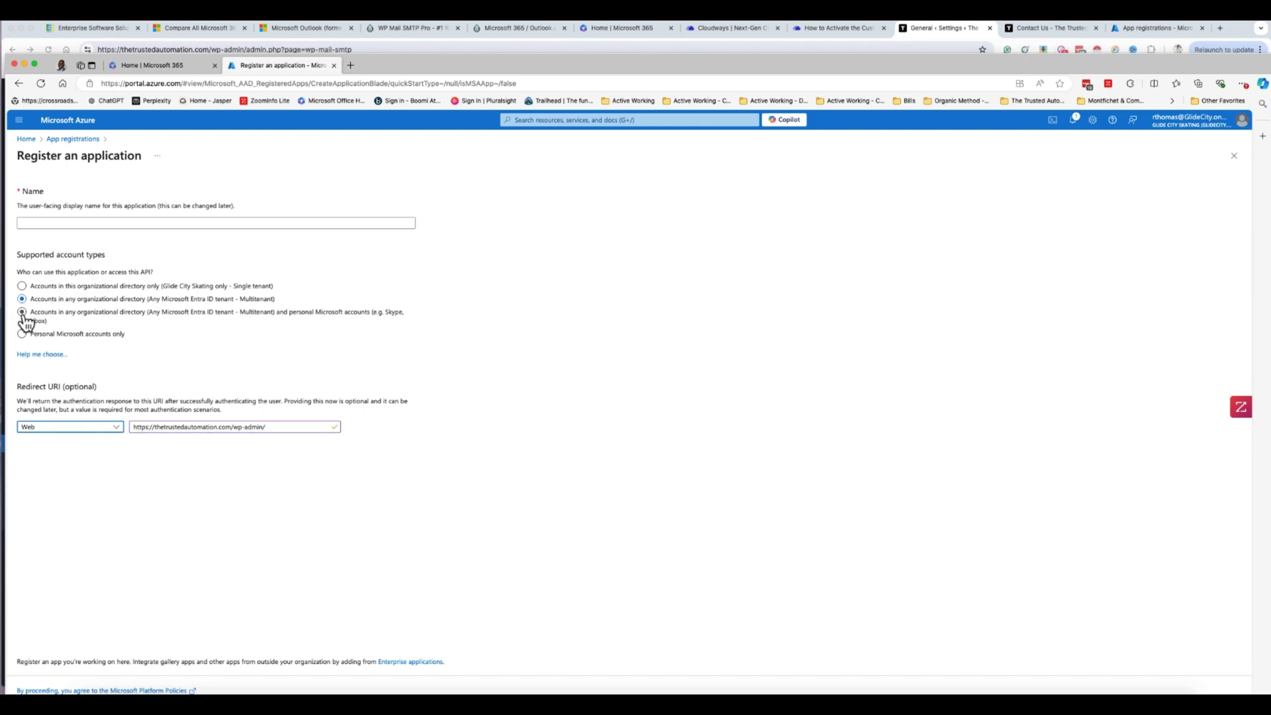
click(86, 225)
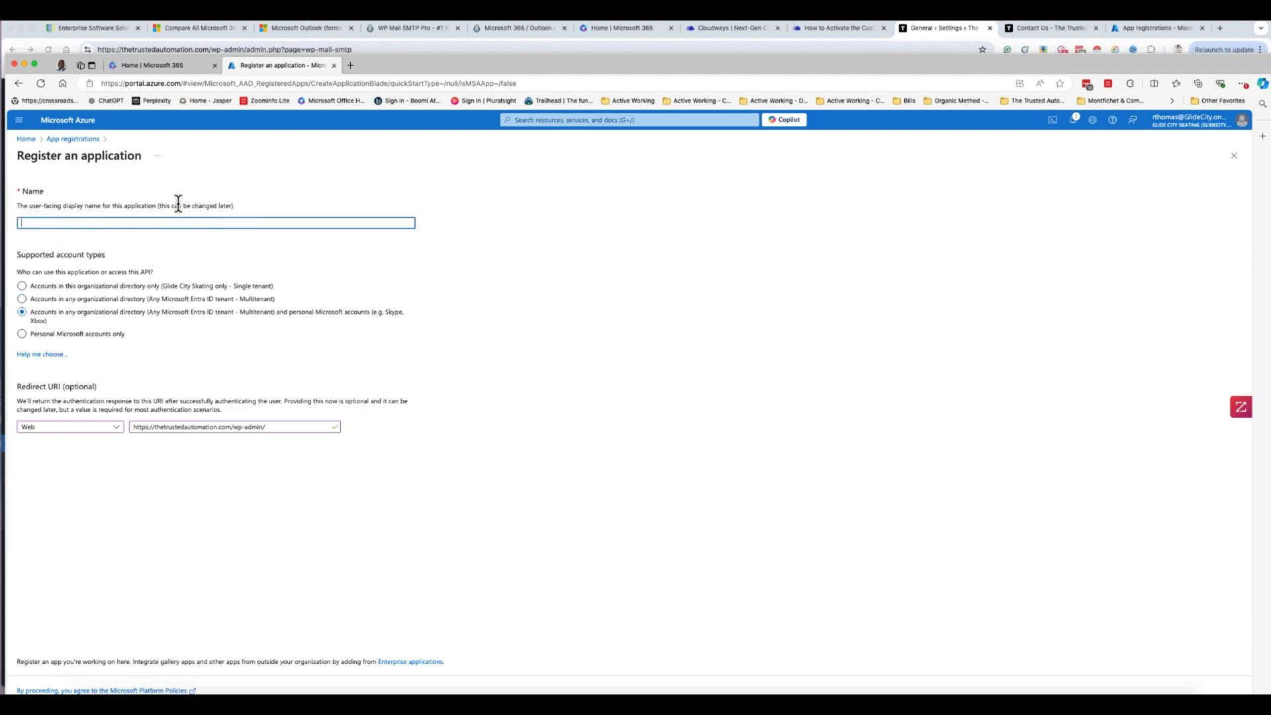
text(WP)
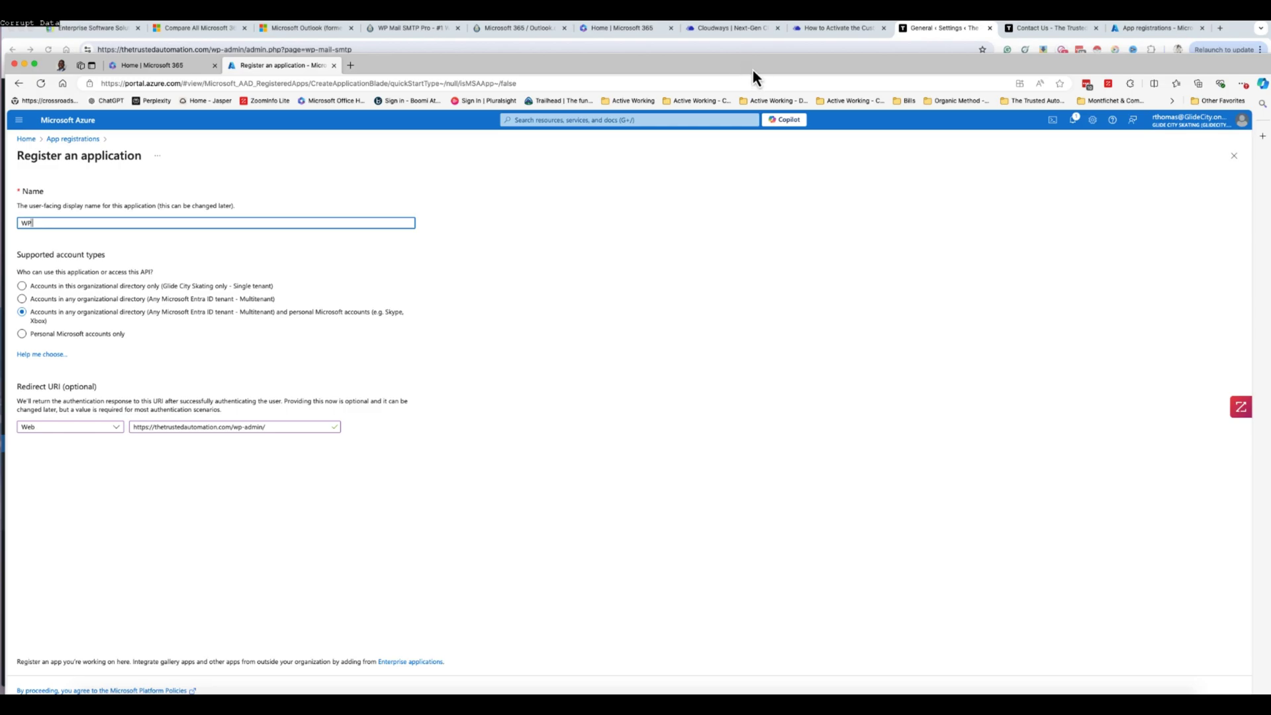
click(737, 52)
click(436, 346)
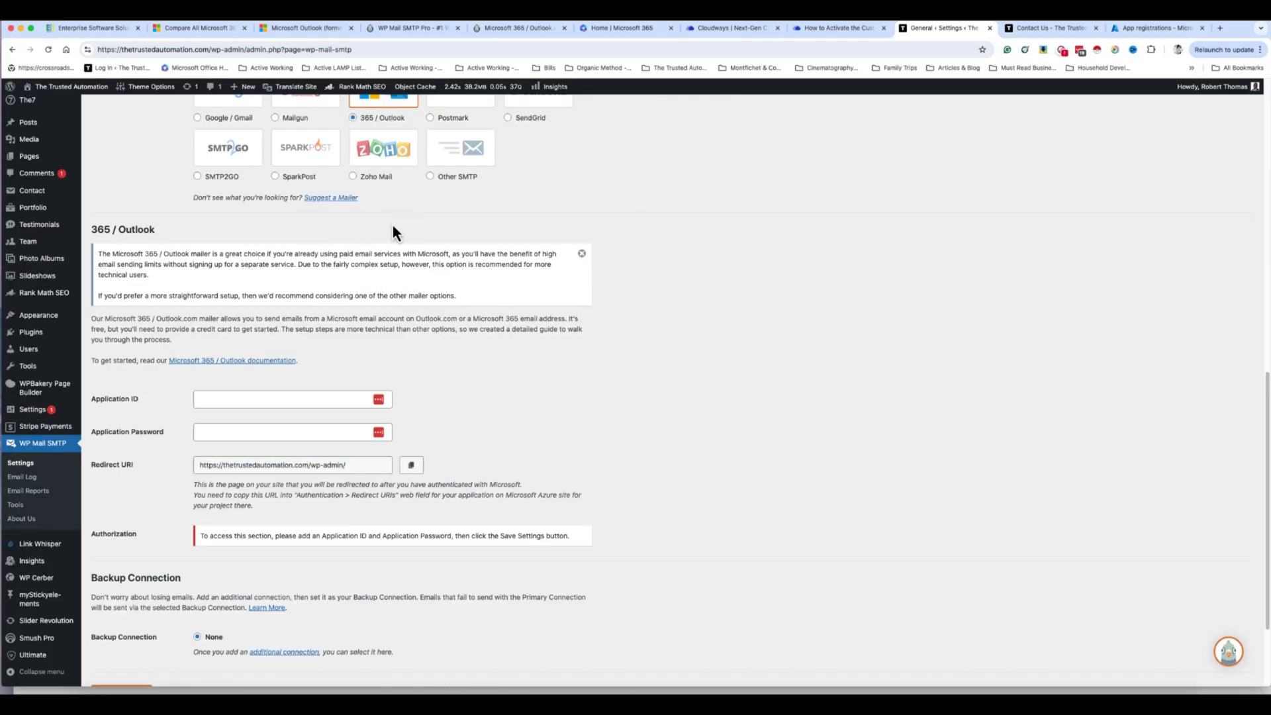
drag(240, 198, 295, 201)
click(1017, 226)
scroll(1013, 173, up, 10)
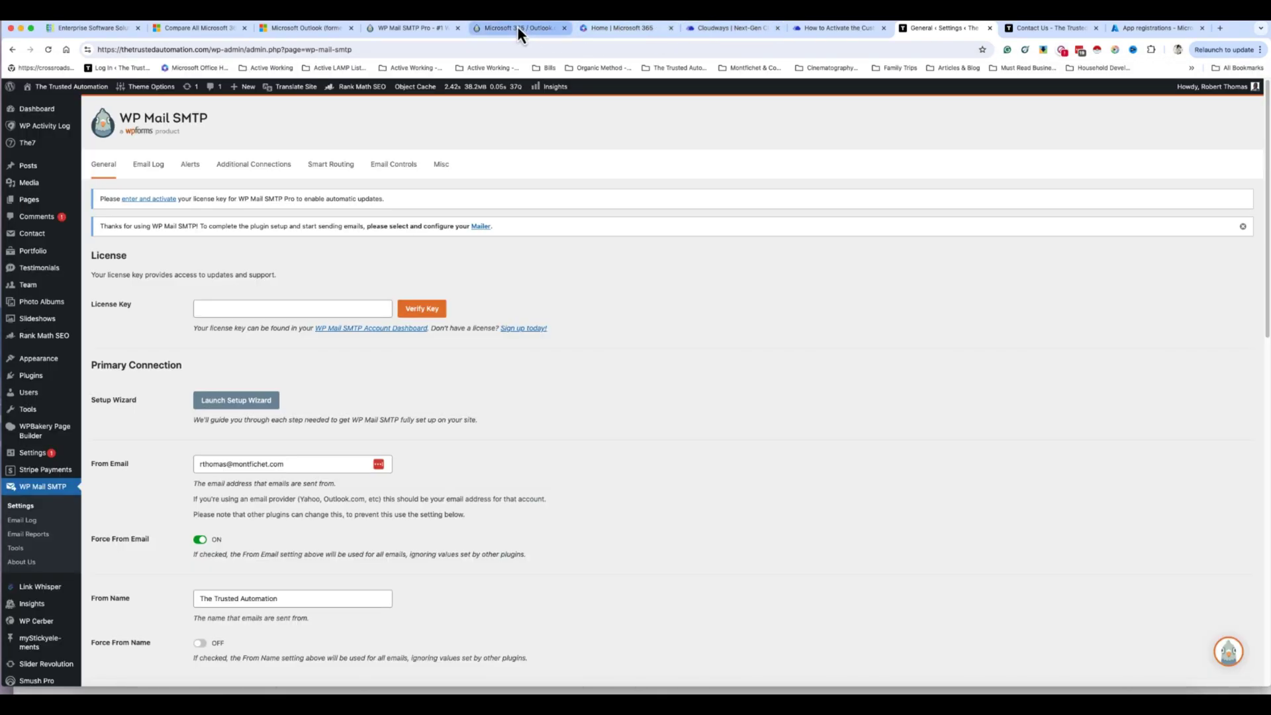
Check the documentation's redirect URI and registration instructions, then submit the WP Mail SMTP application registration in Azure and dismiss the service menu notice
click(517, 28)
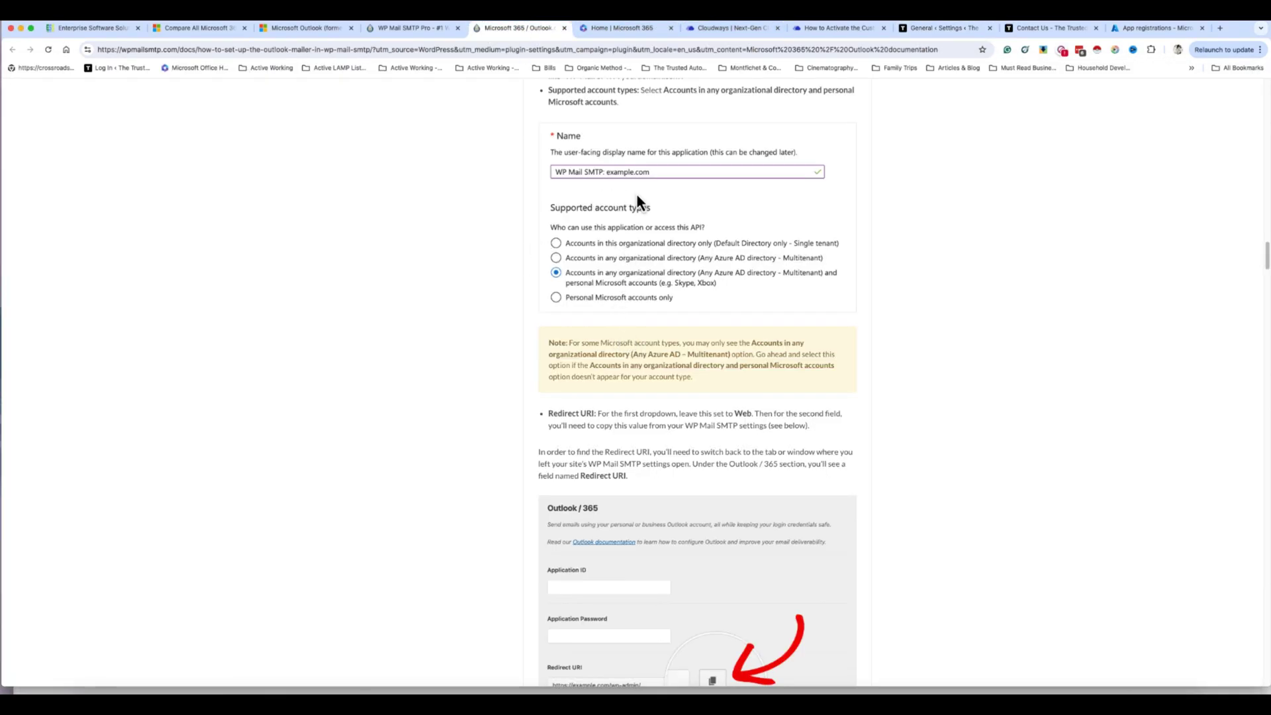
scroll(657, 347, down, 3)
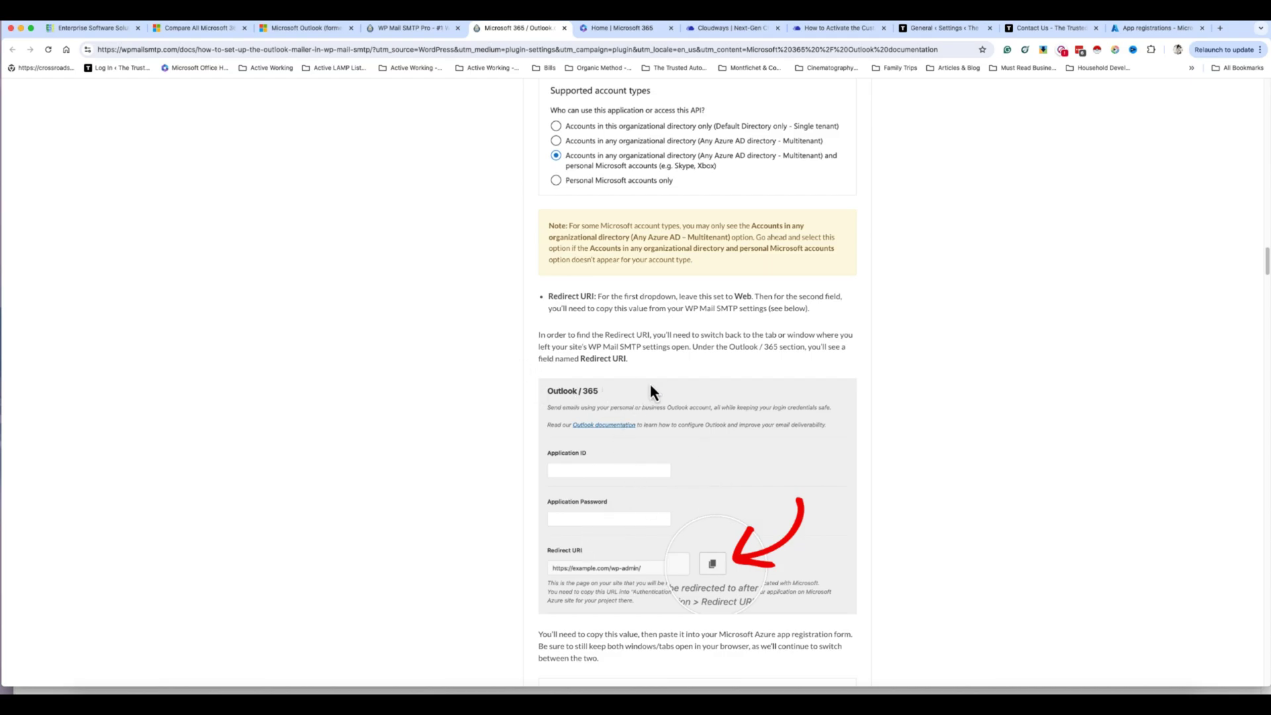
scroll(559, 359, down, 4)
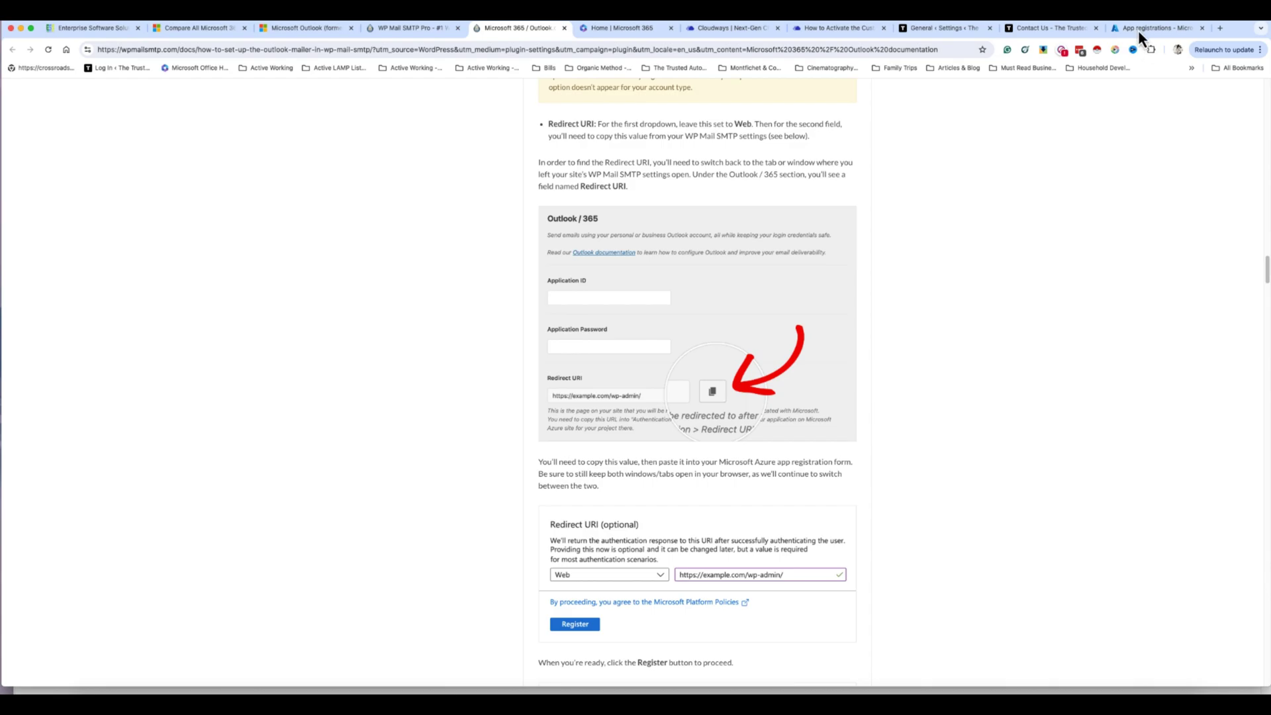
key(super+Tab)
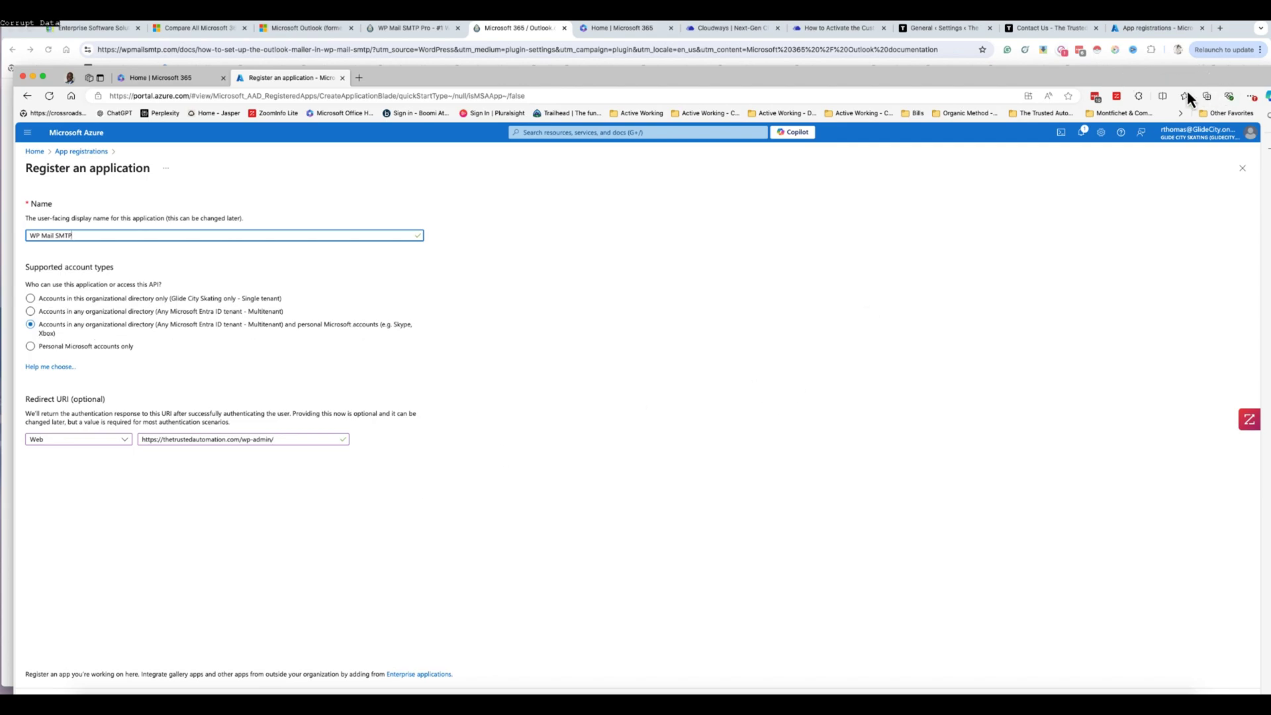
drag(564, 84, 563, 32)
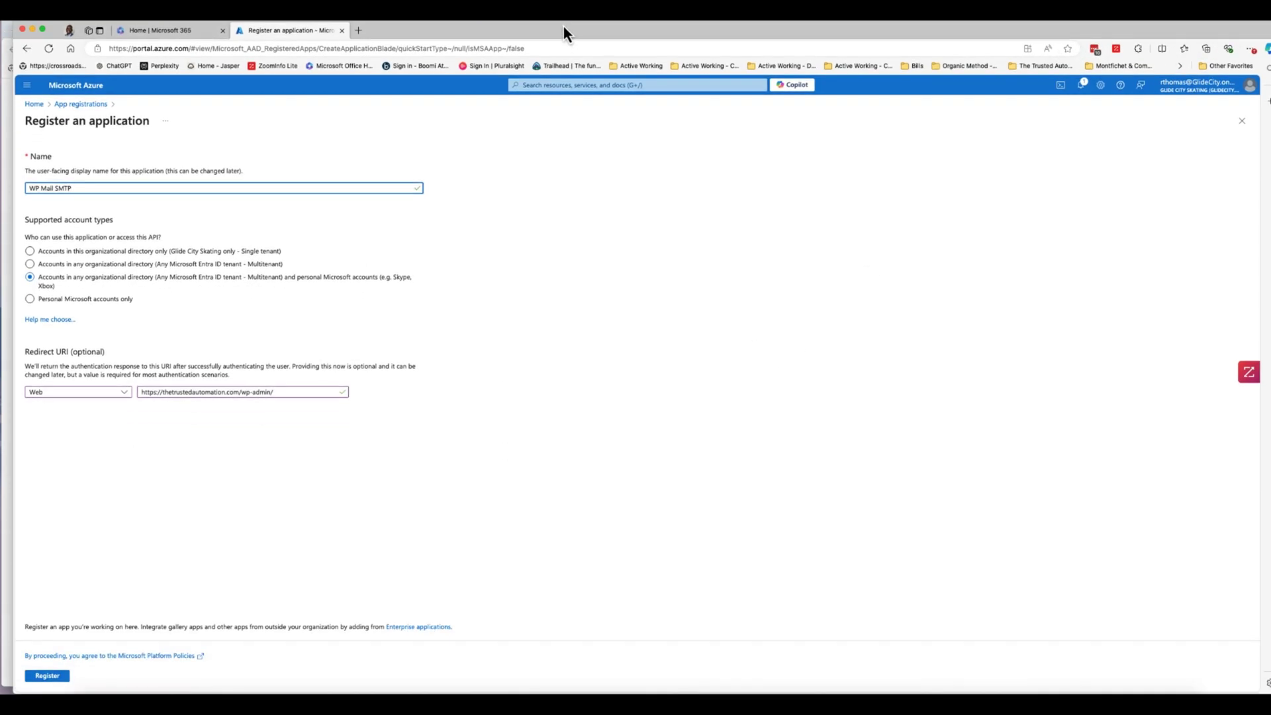
click(45, 677)
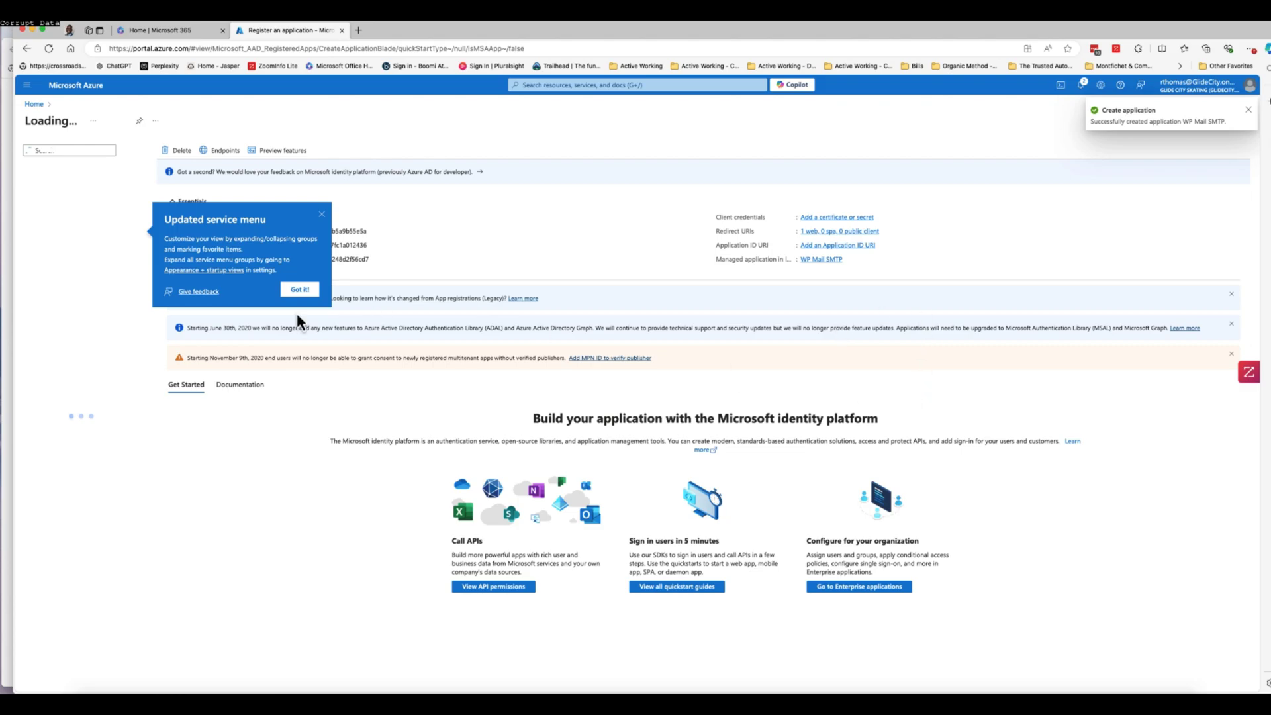
click(299, 290)
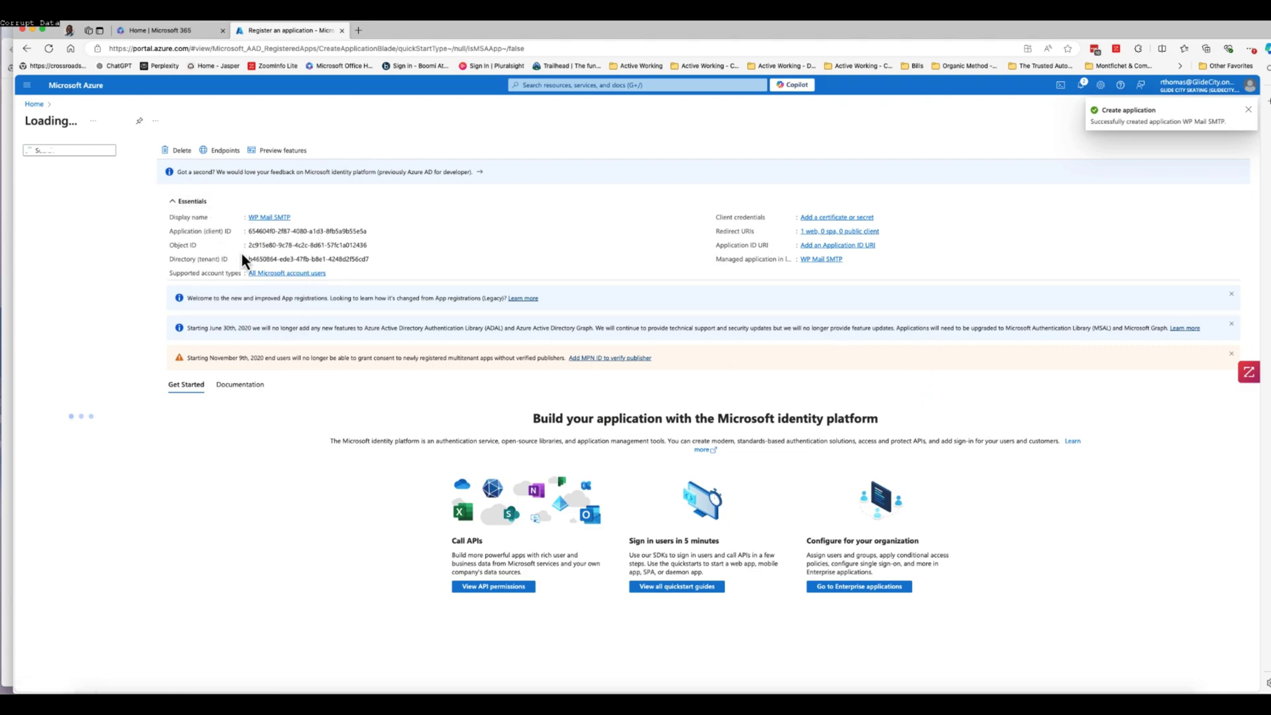
Copy the Application (client) ID from the Azure app overview into the plugin's Application ID field
drag(249, 233, 365, 232)
click(373, 231)
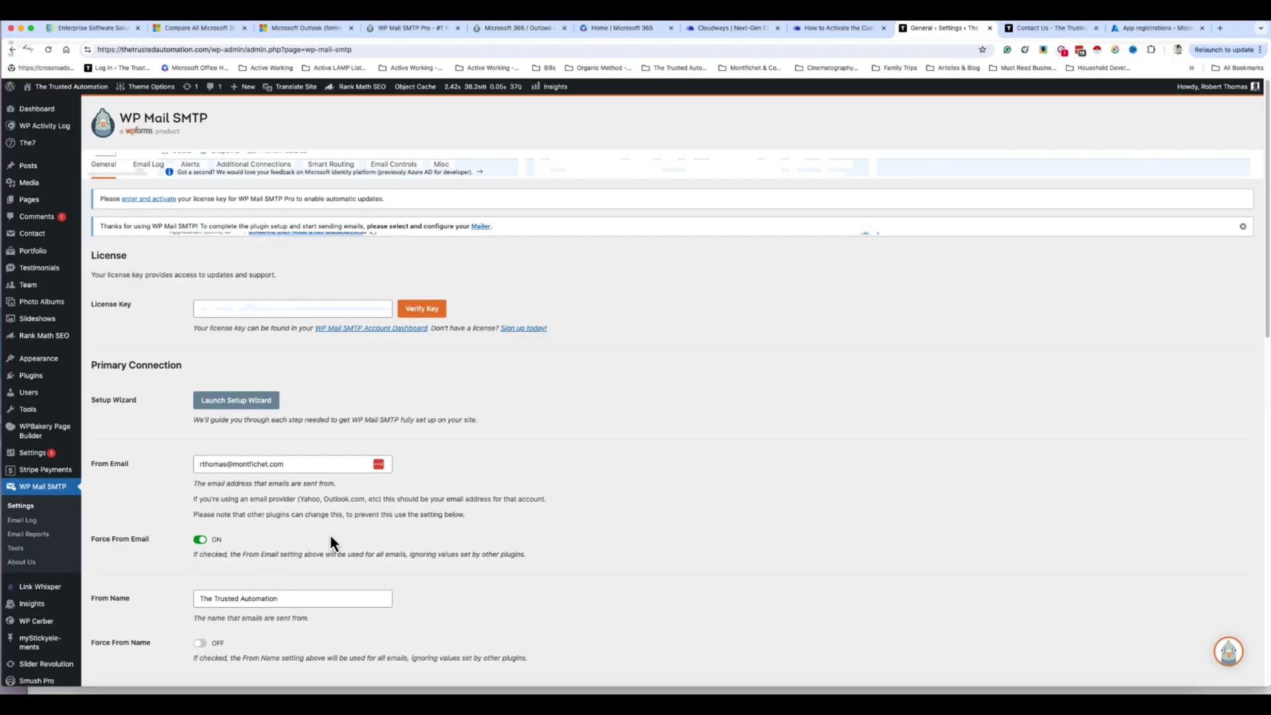
scroll(330, 534, down, 10)
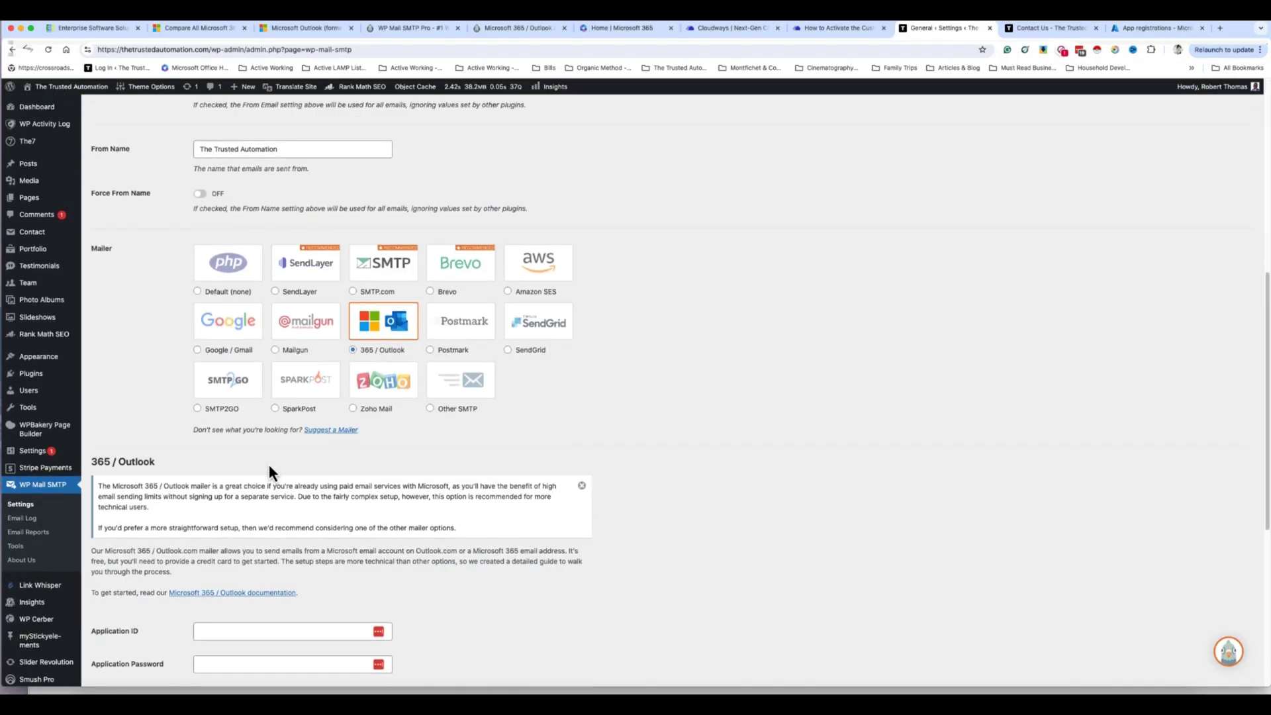
scroll(251, 172, up, 4)
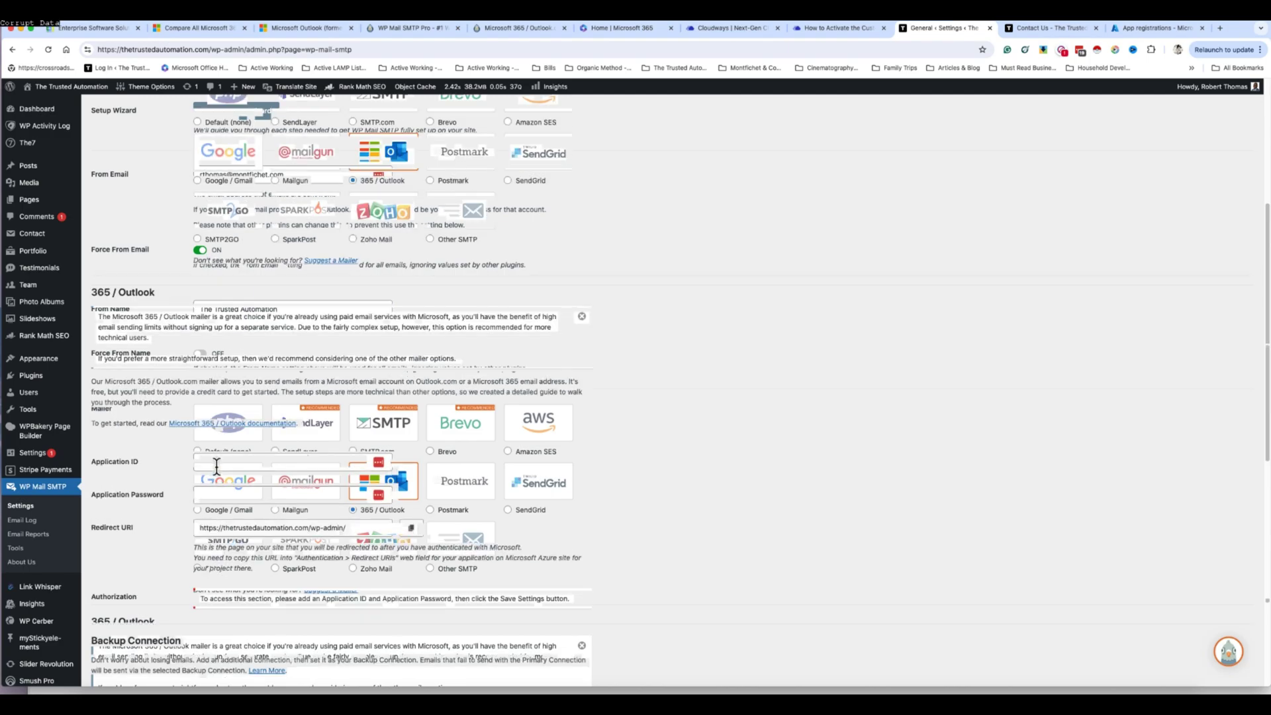
click(207, 443)
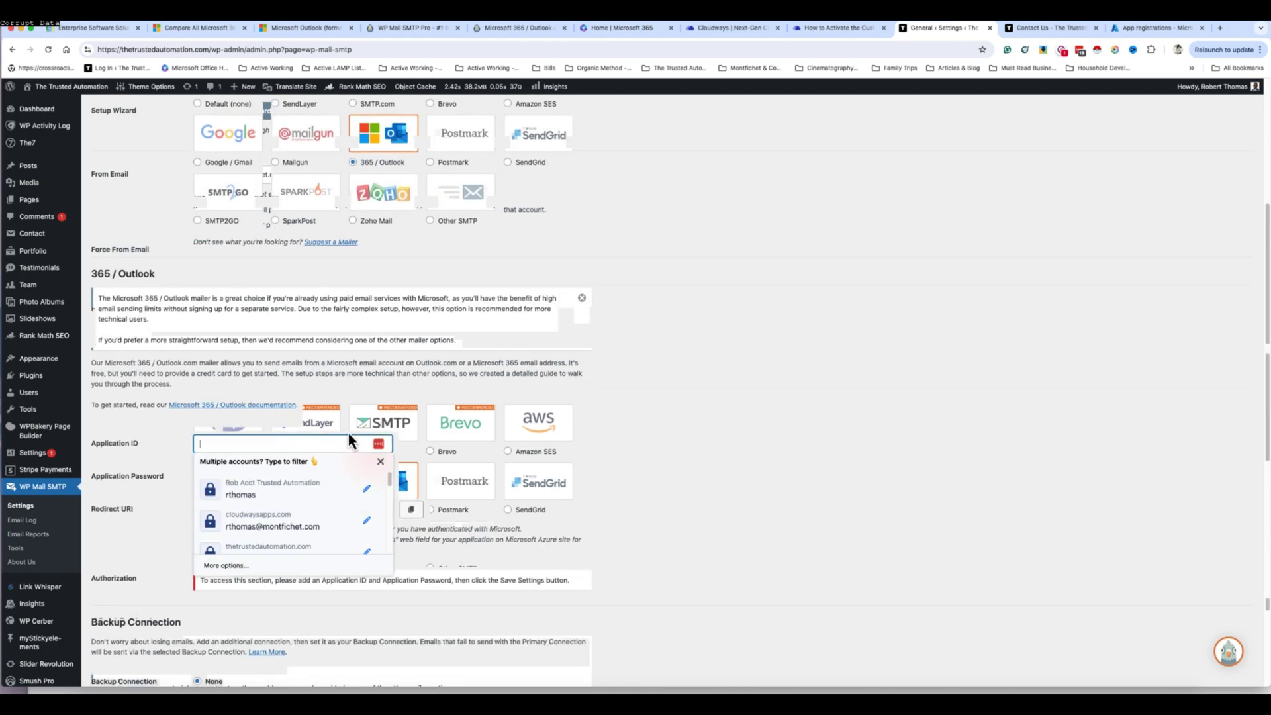
key(super+v)
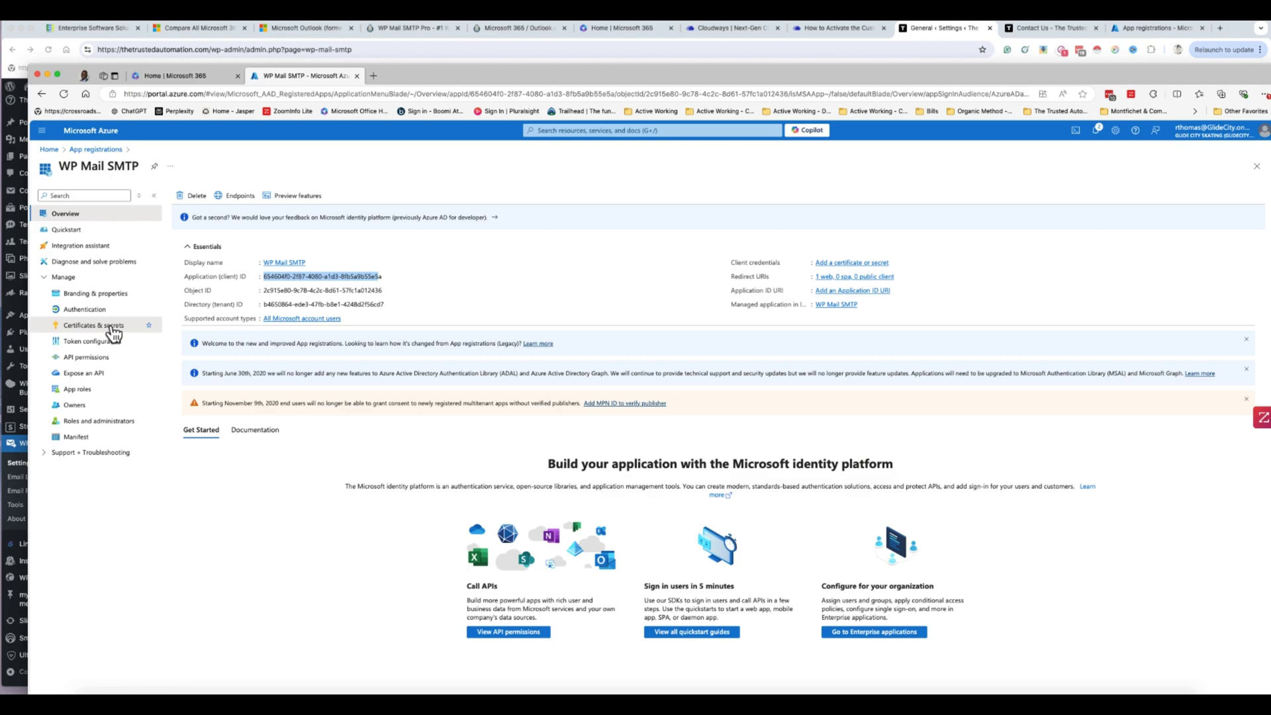
Start a new client secret for the WP Mail SMTP app registration with the description "Password for WP"
click(112, 328)
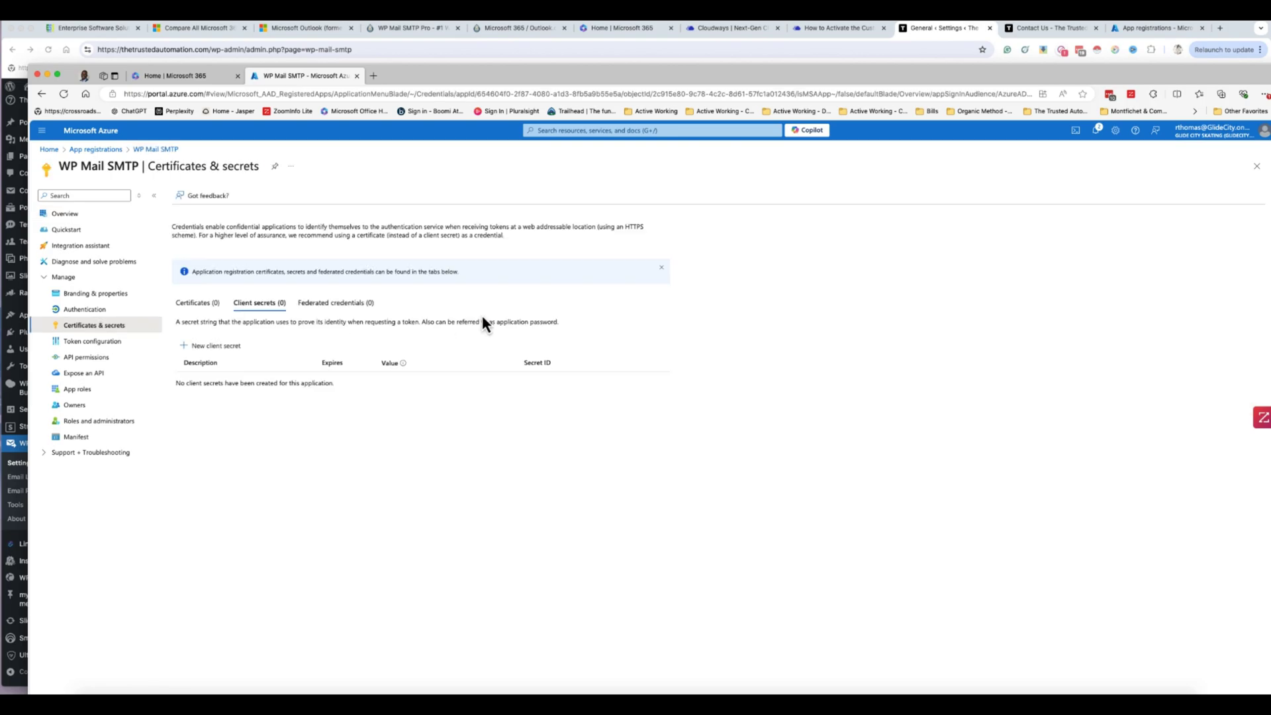
click(215, 346)
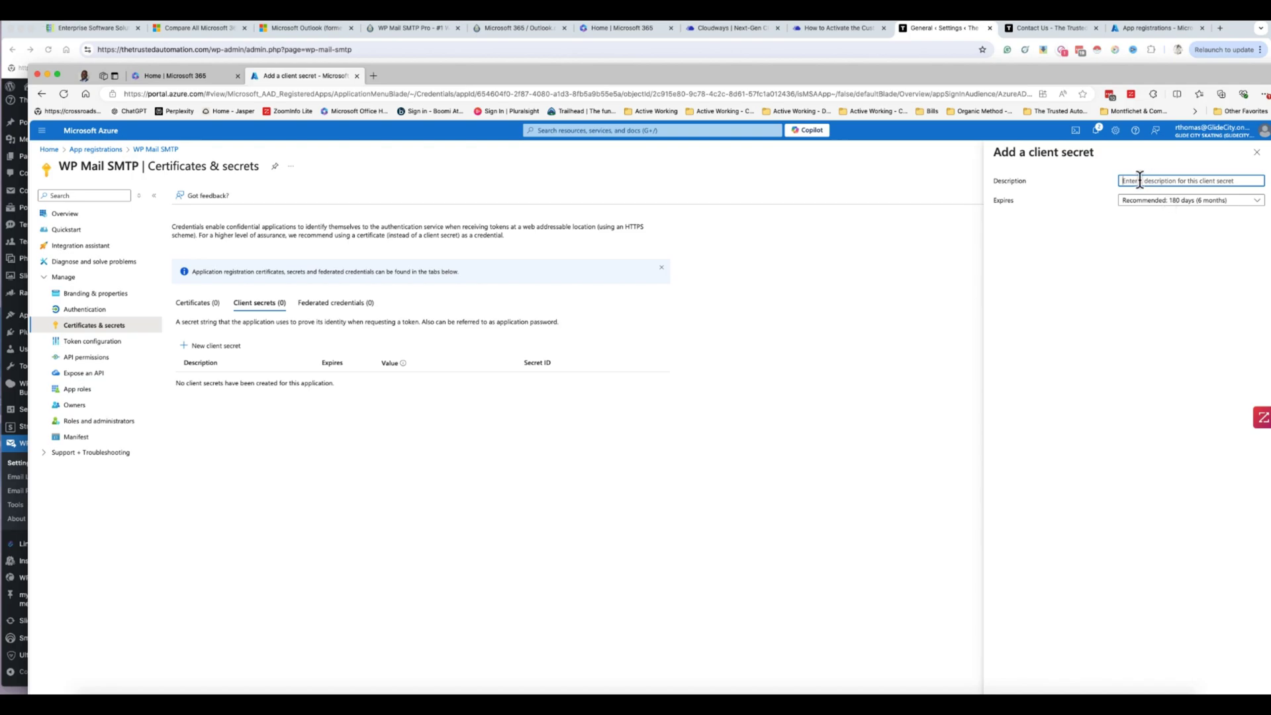
text(Passord)
key(BackSpace)
key(BackSpace)
key(BackSpace)
text(word for)
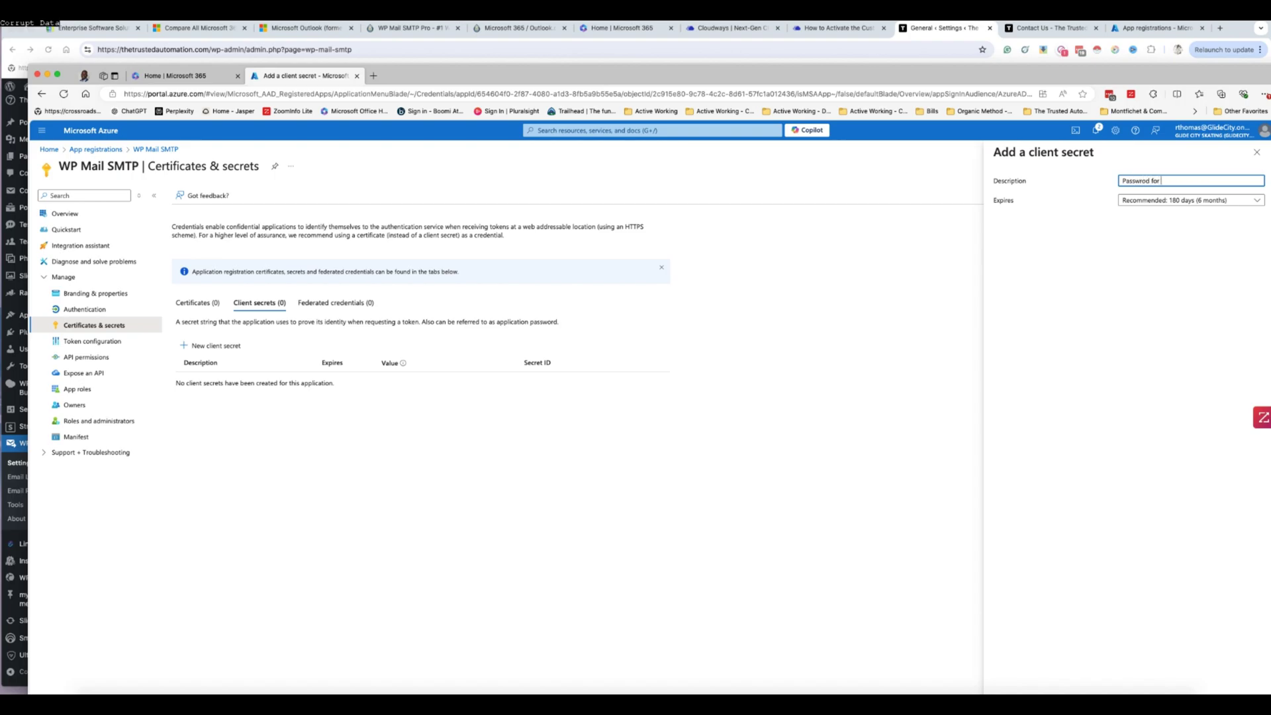
key(super+v)
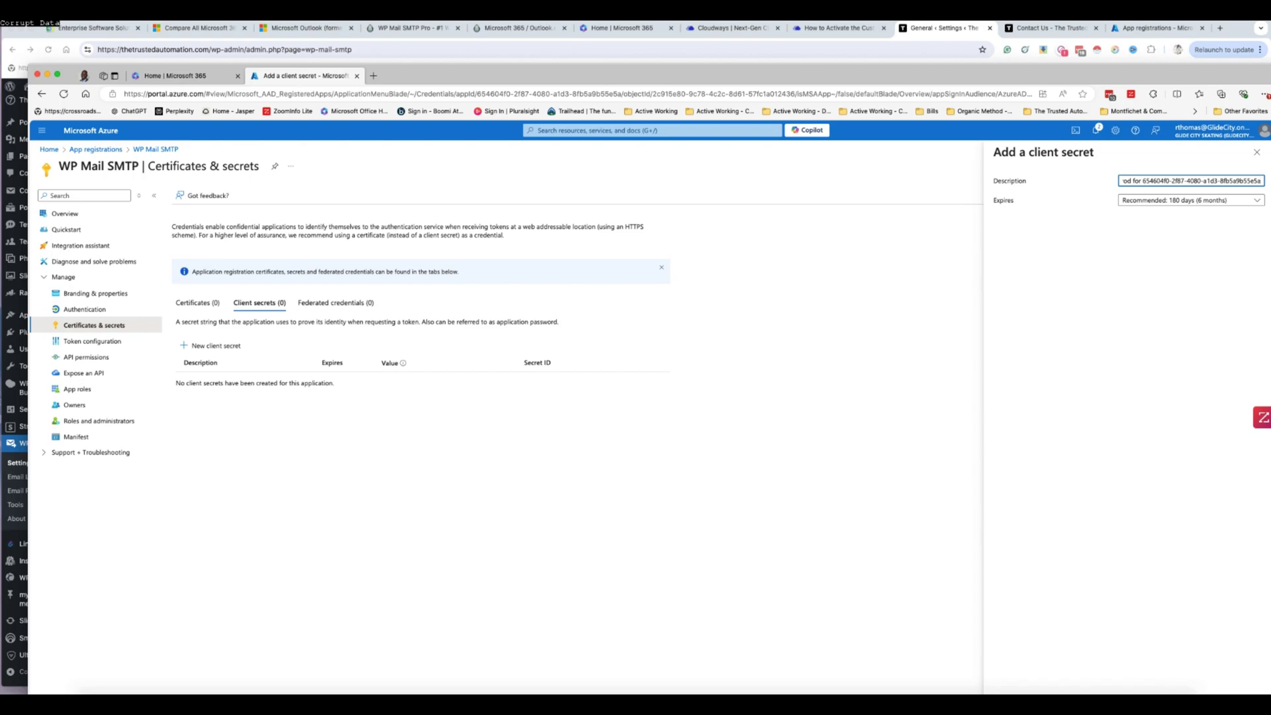
key(super+z)
text(WP)
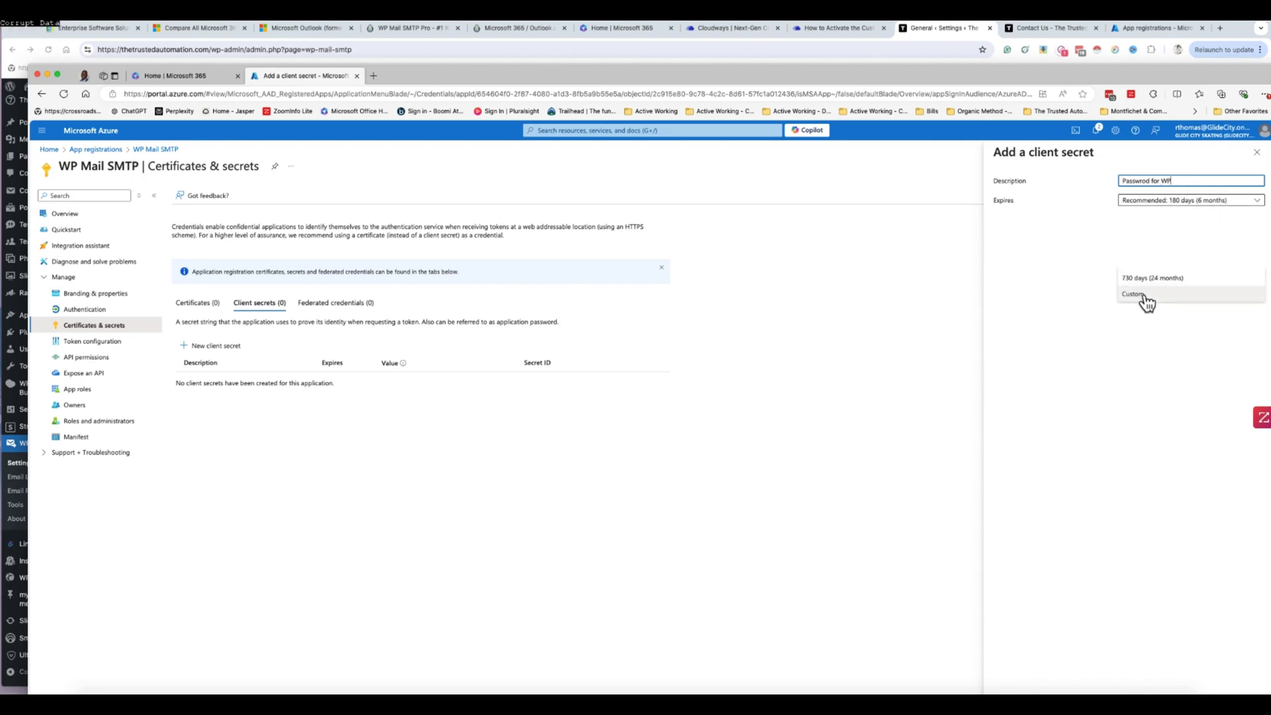
Set the client secret's expiry to 730 days (24 months) and add the secret
key(Tab)
key(space)
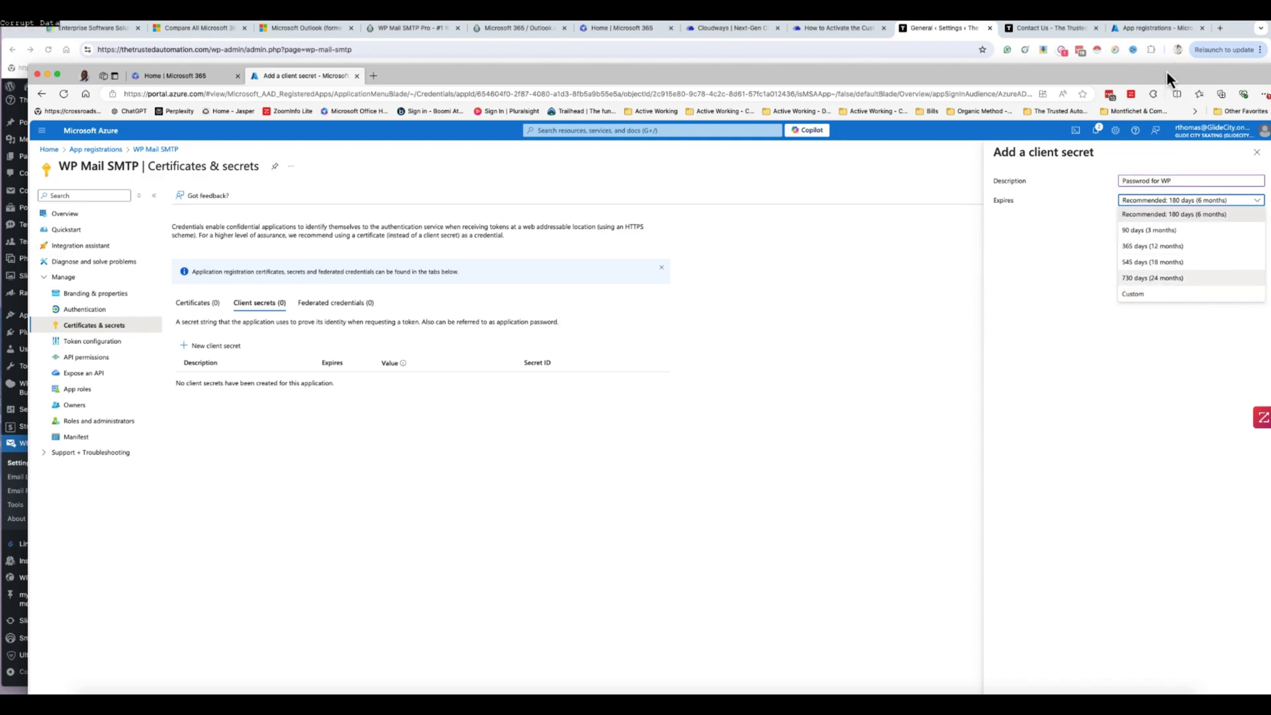
key(Return)
drag(1166, 70, 1142, 32)
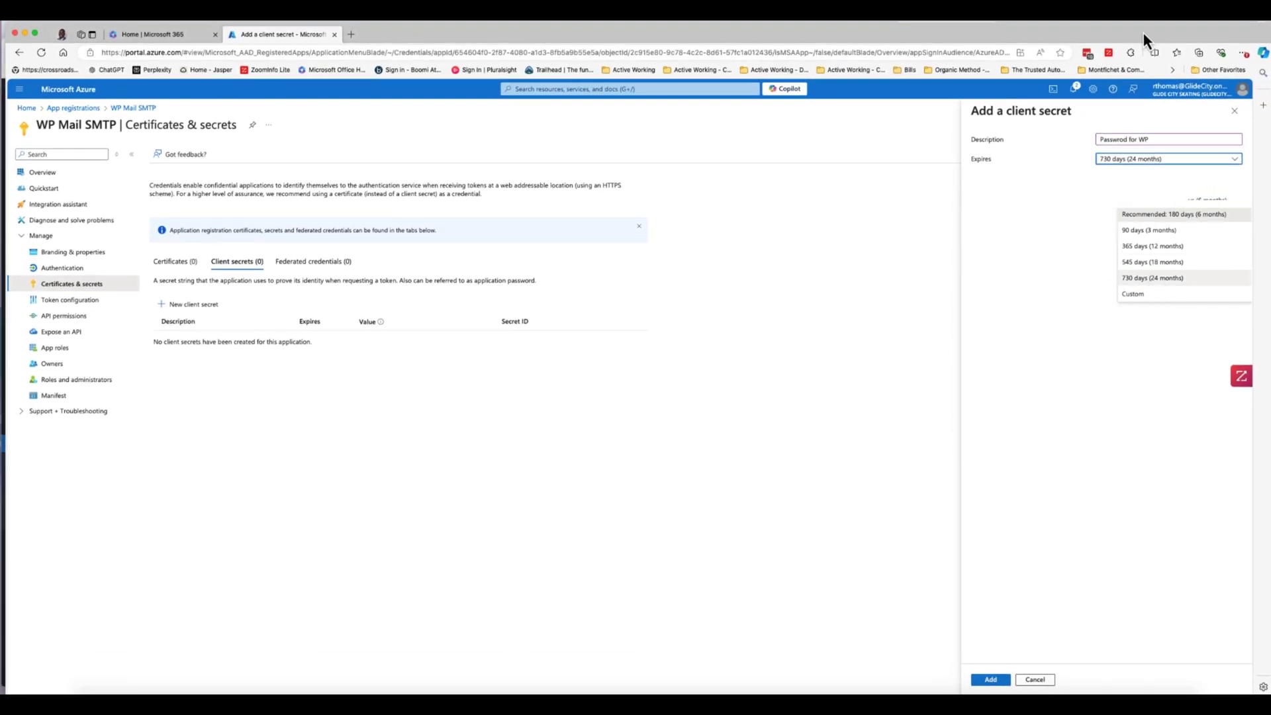
click(986, 678)
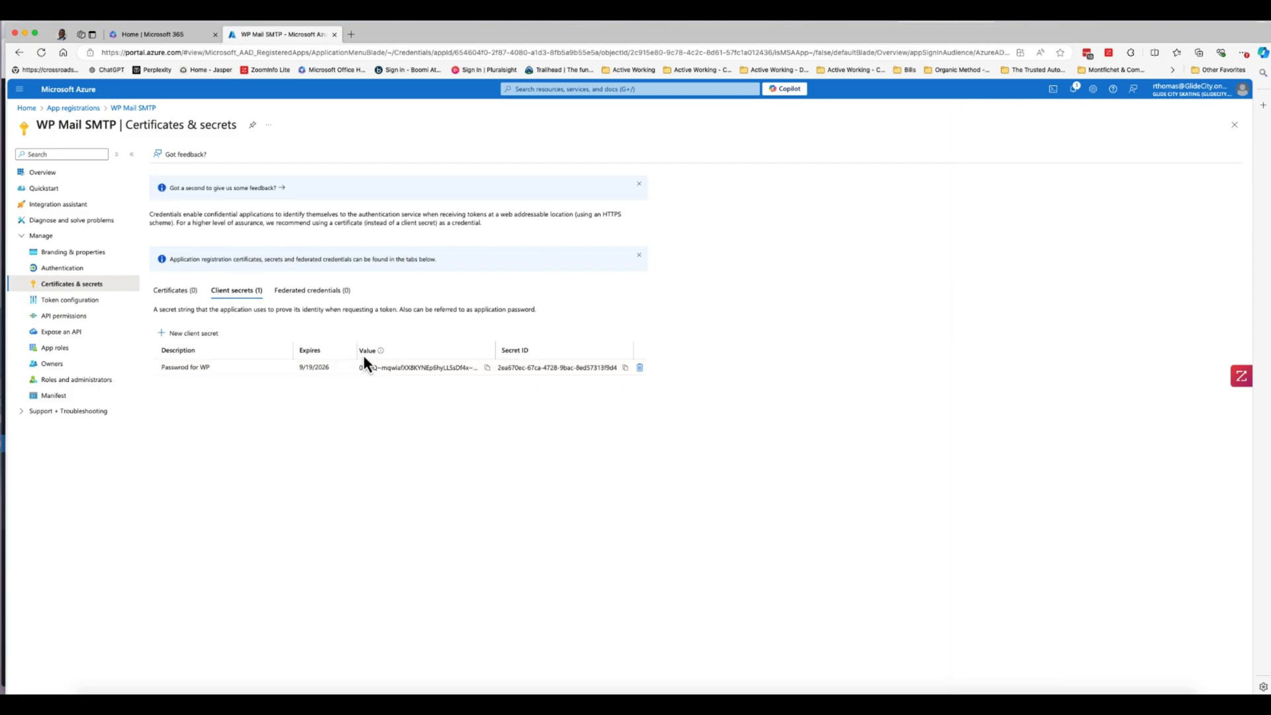
Copy the new client secret's value from Azure into the plugin's Application Password field in WordPress
click(487, 368)
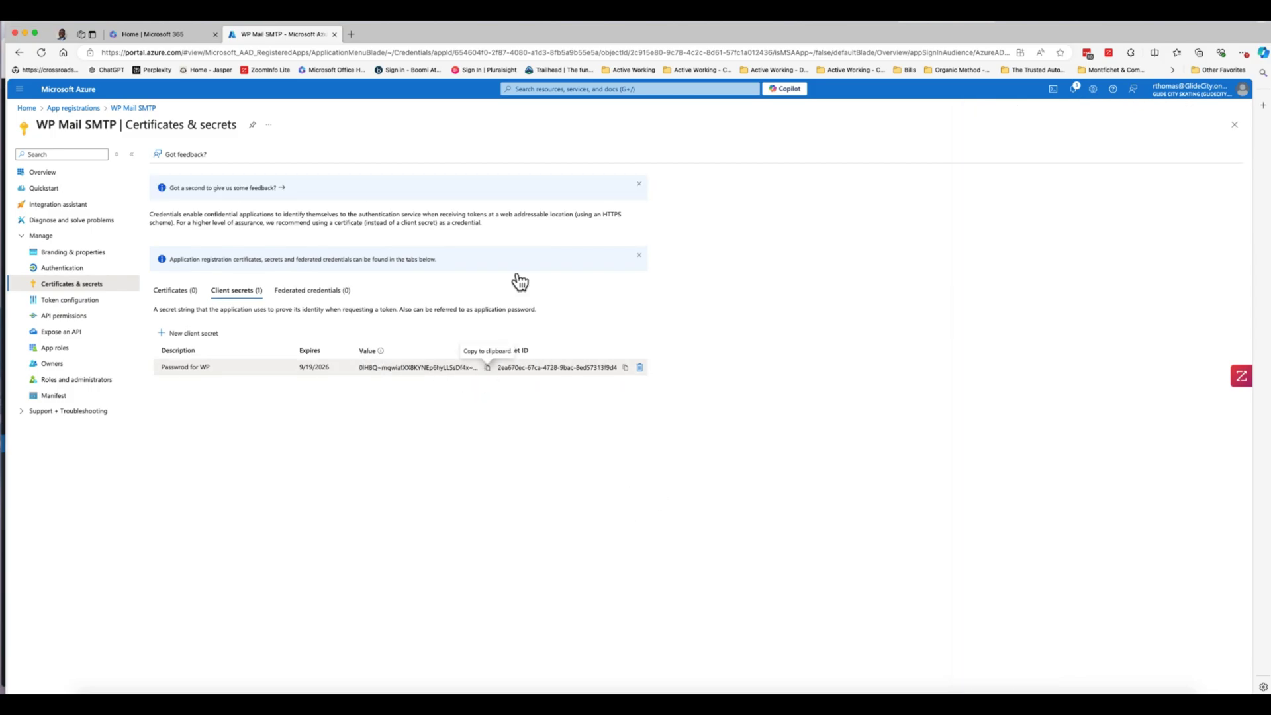
drag(519, 37, 511, 98)
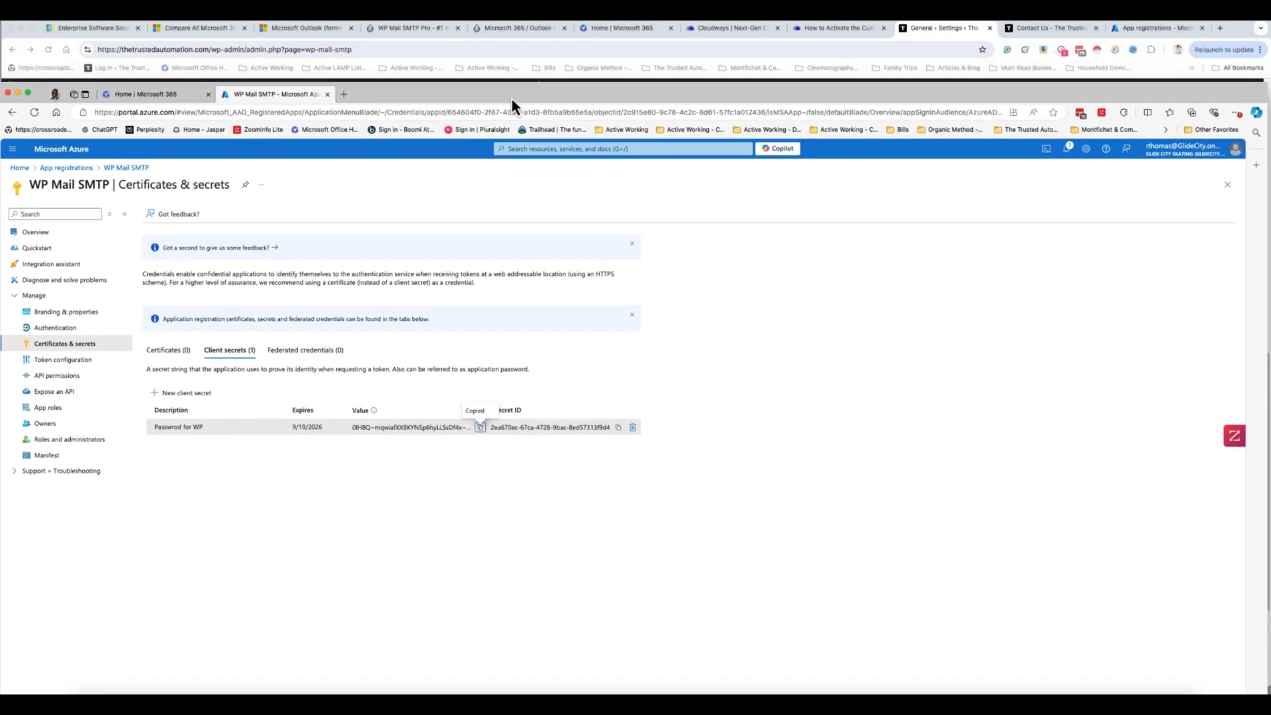
click(602, 50)
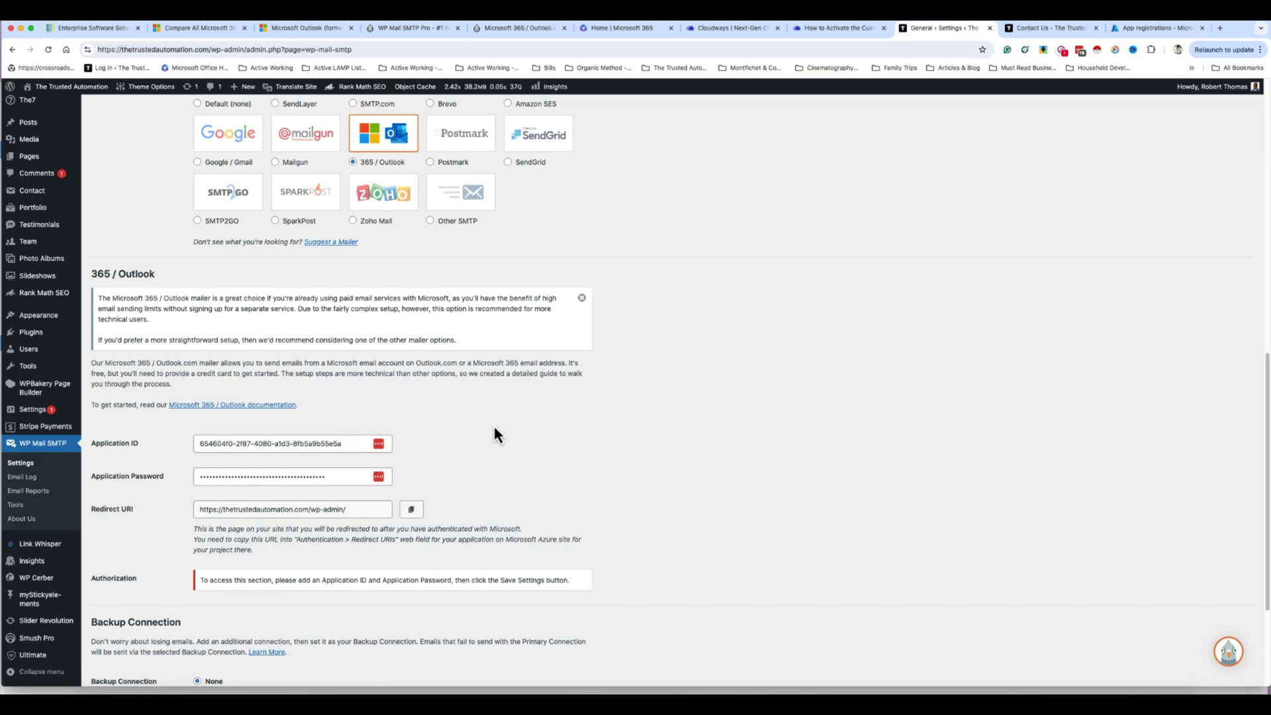
Save the WP Mail SMTP settings and dismiss the LastPass offer to store the credentials
scroll(166, 563, down, 5)
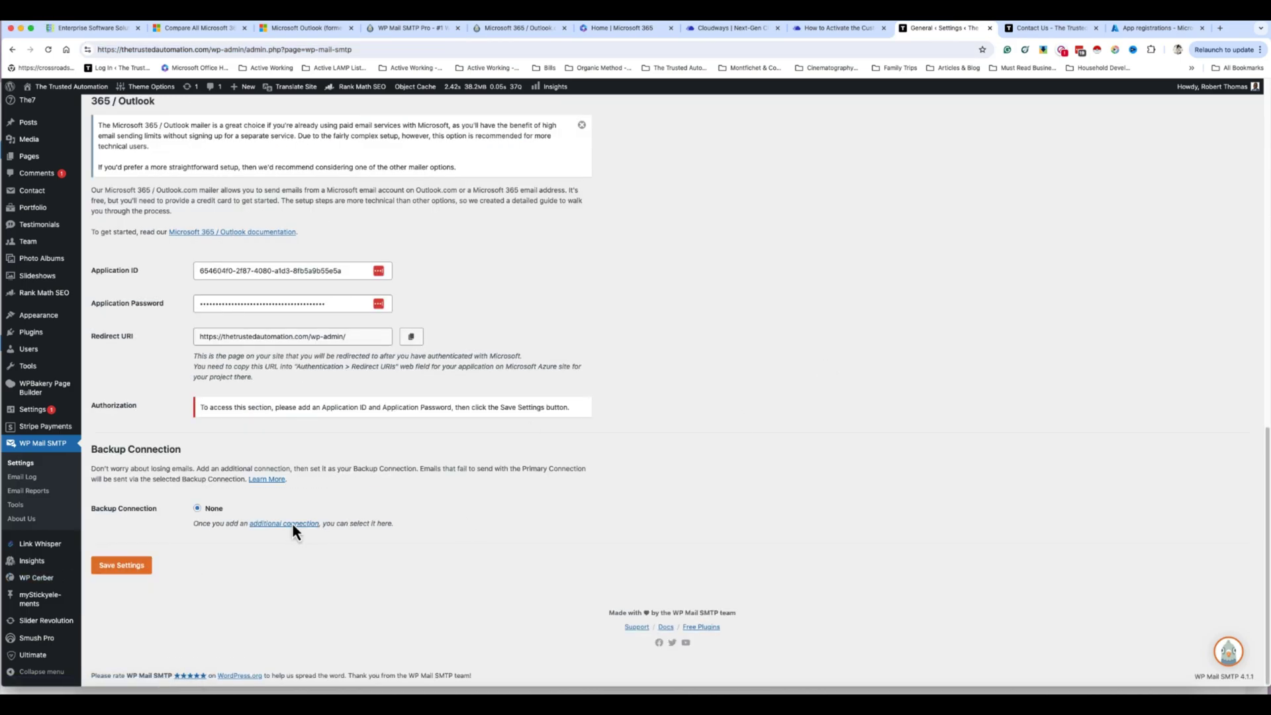
click(141, 567)
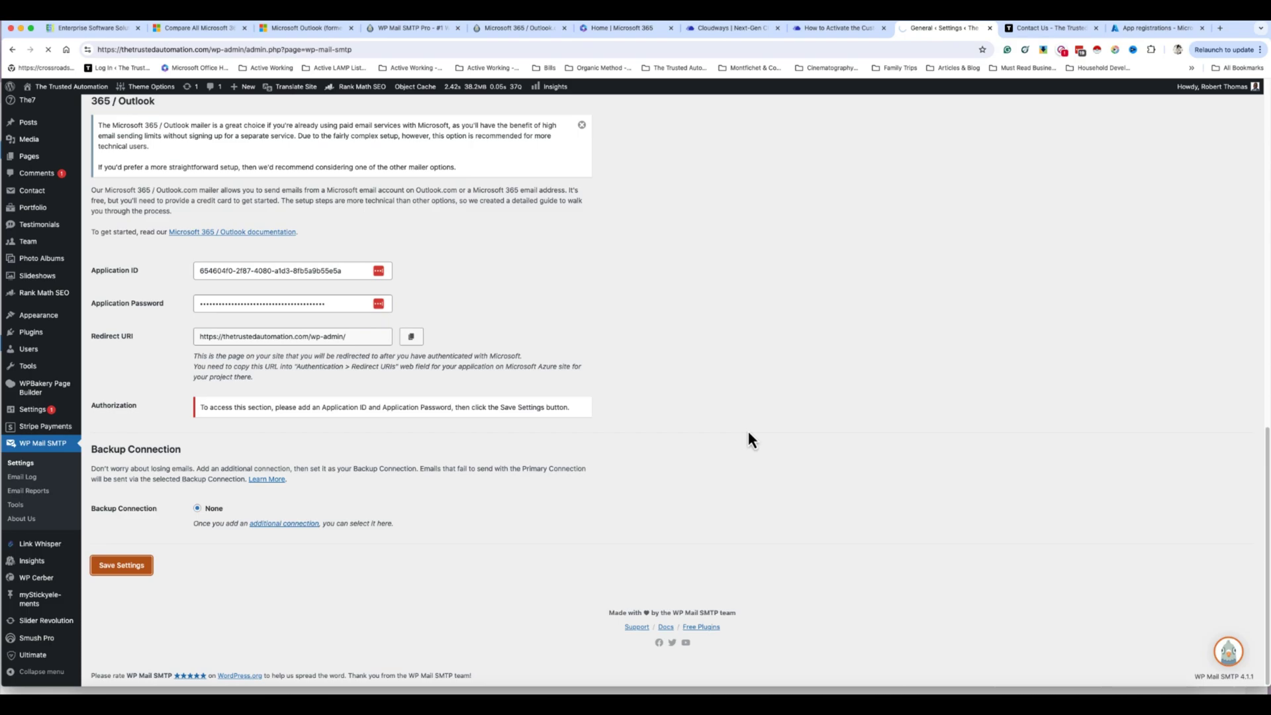
scroll(750, 440, up, 1)
scroll(749, 441, up, 5)
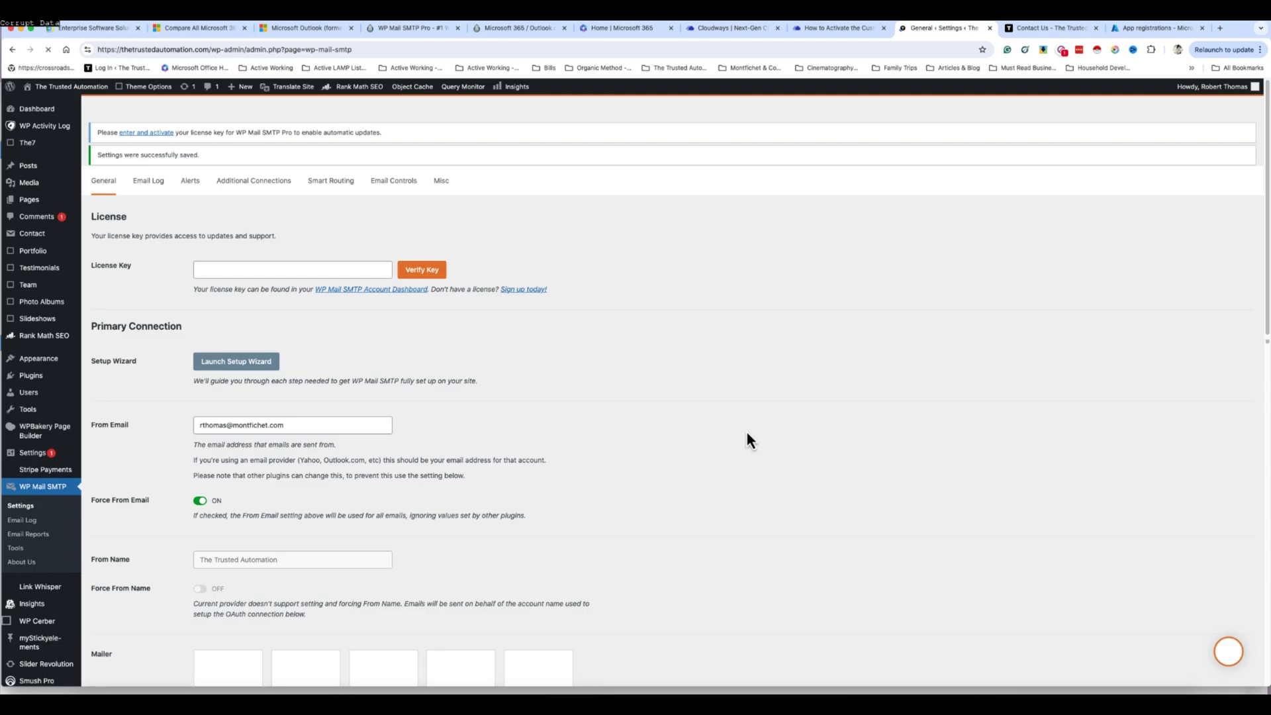
scroll(747, 440, down, 13)
scroll(725, 429, down, 5)
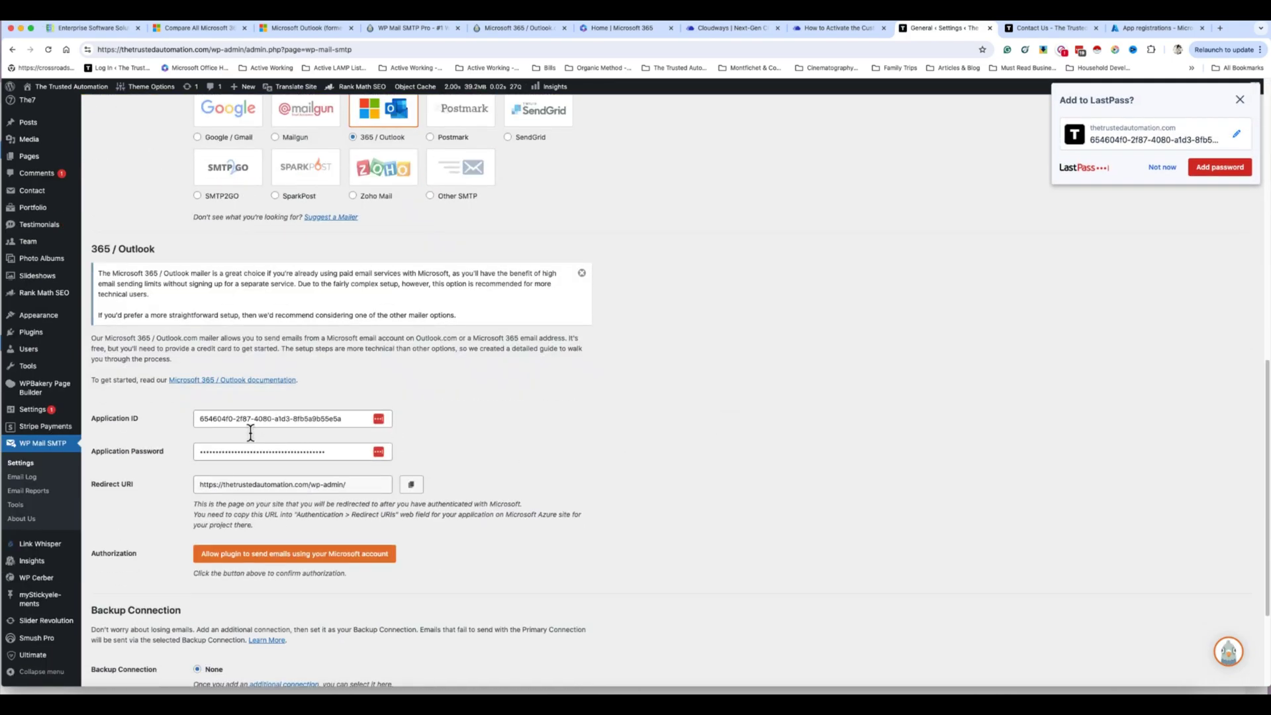
click(1239, 99)
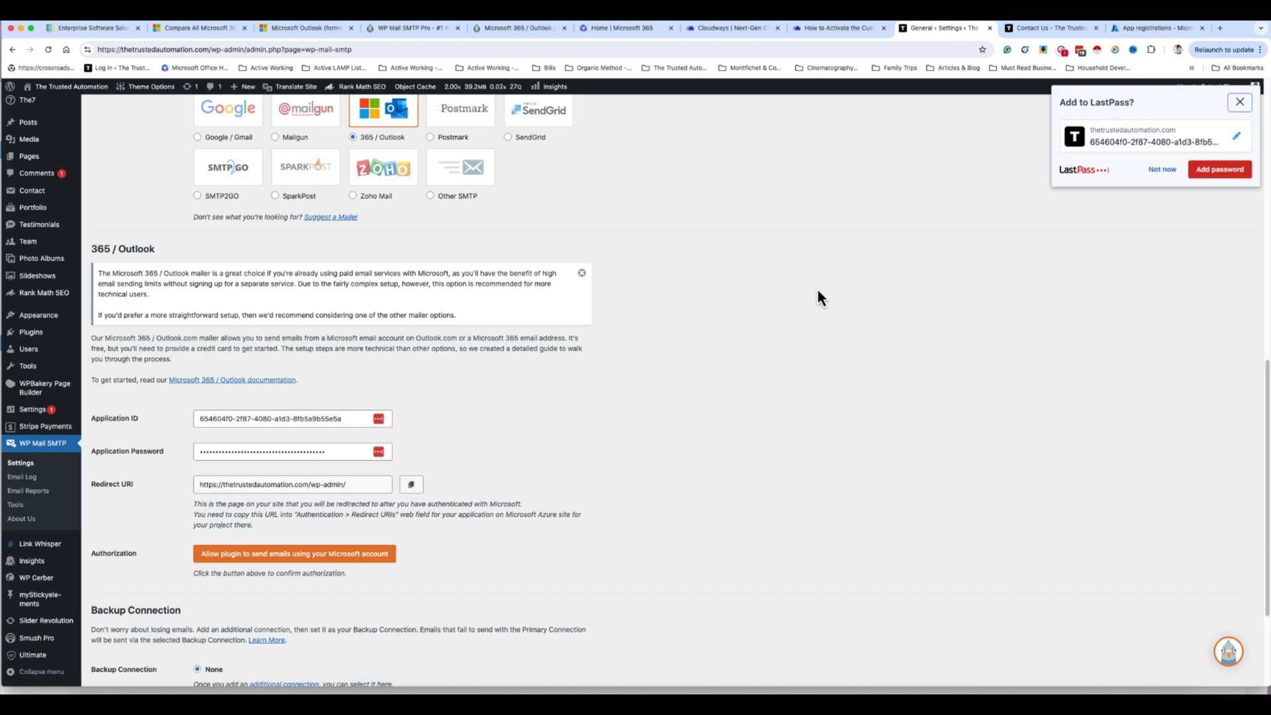
Open the plugin's Microsoft account authorization and cancel the permission request for WP Mail SMTP
scroll(649, 354, down, 3)
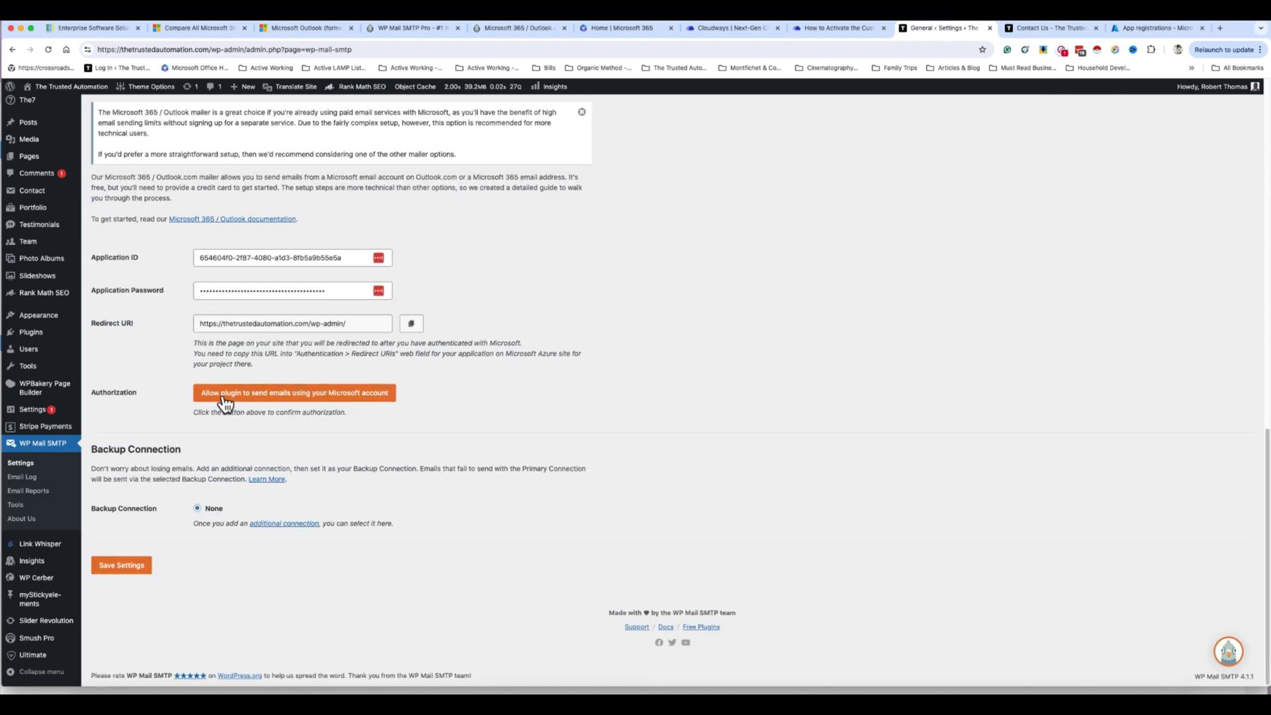
click(267, 405)
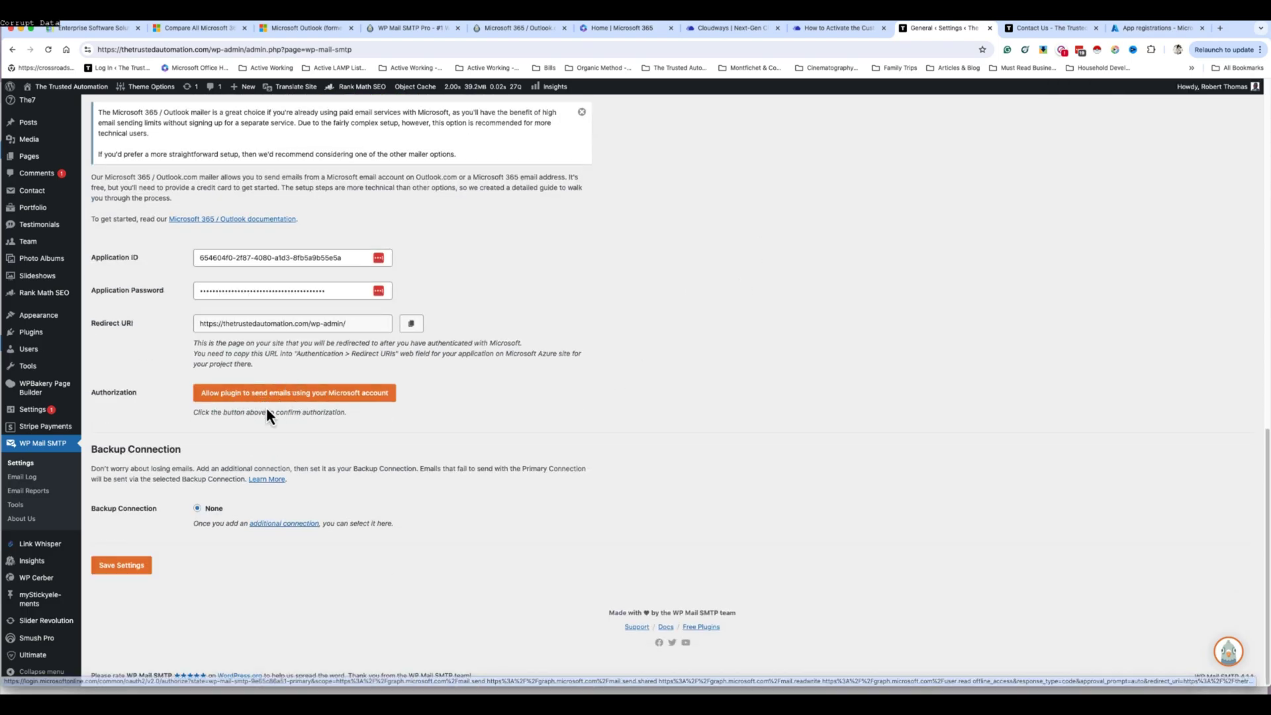
click(324, 397)
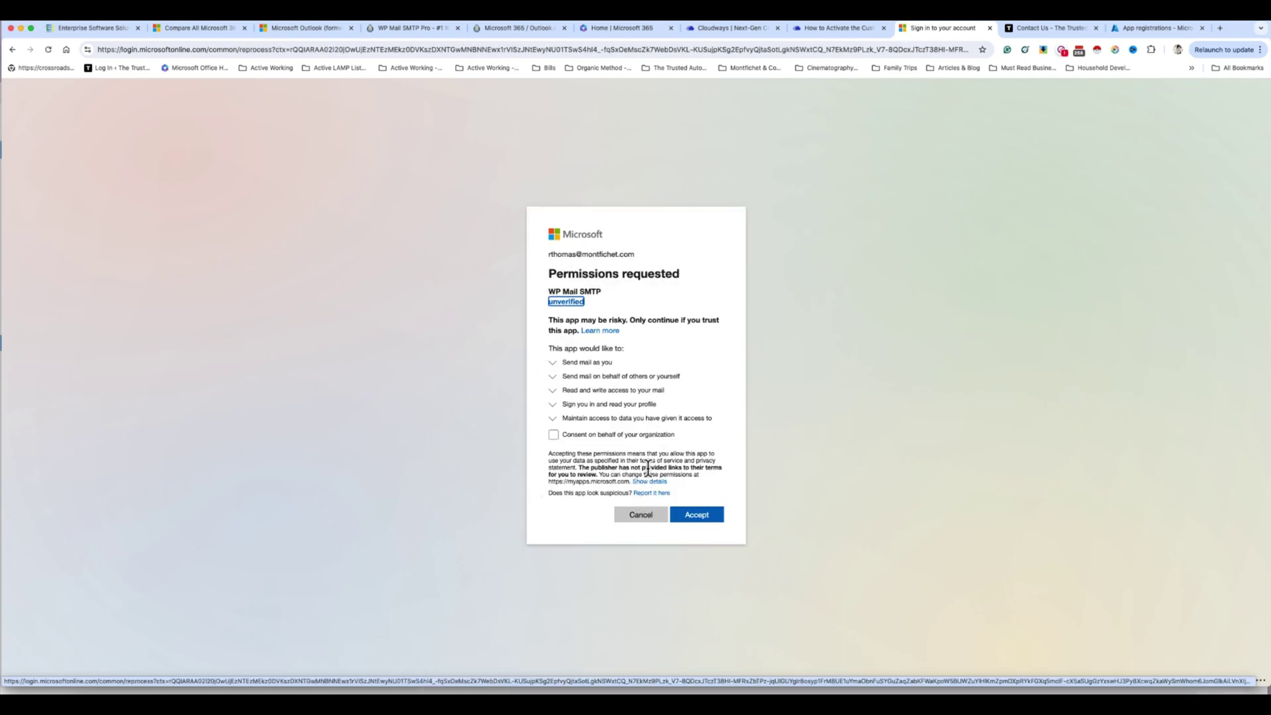
click(640, 515)
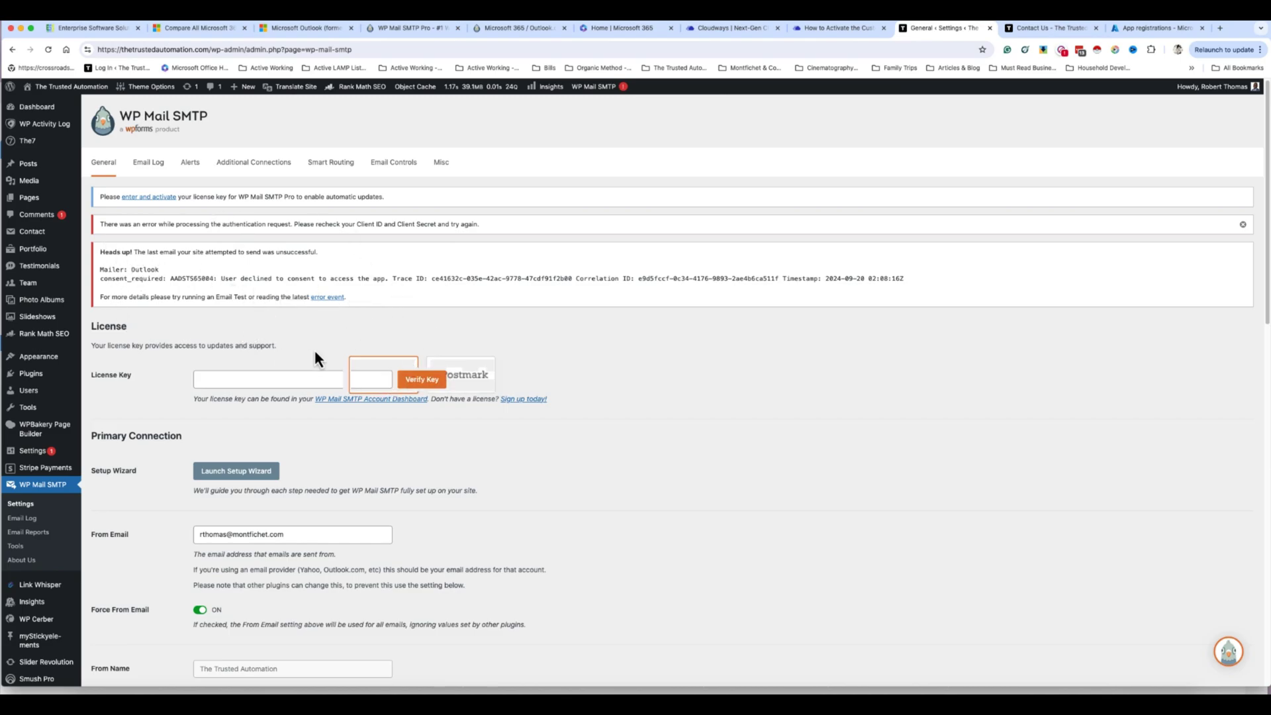
Check the Application ID and Application Password fields in the 365 / Outlook settings and the client secret entry in Azure
scroll(344, 358, down, 10)
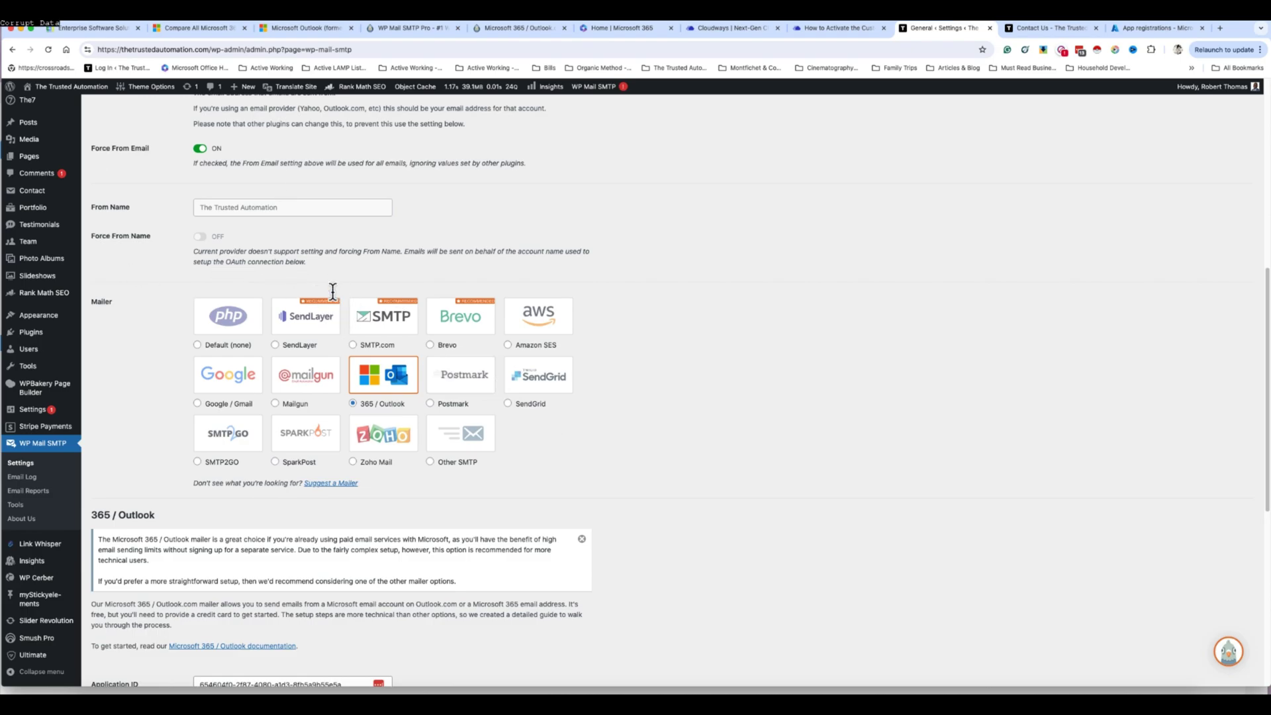
scroll(332, 292, down, 6)
click(133, 290)
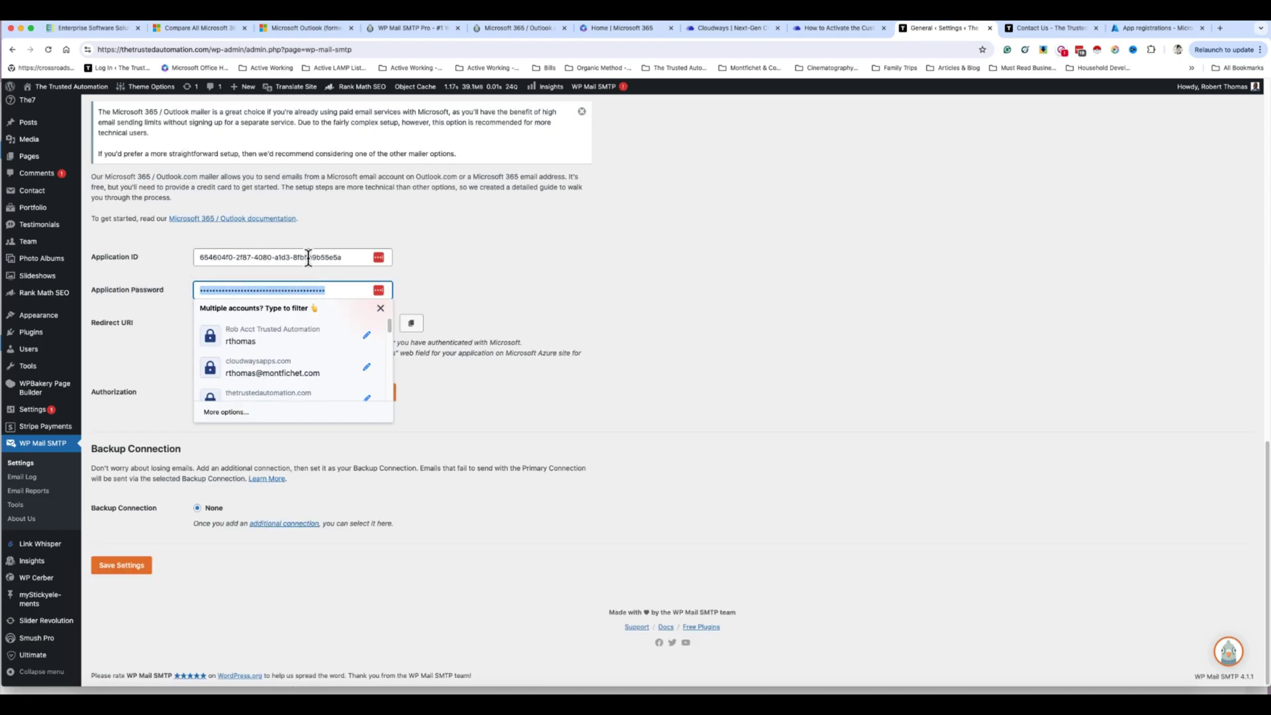
click(350, 257)
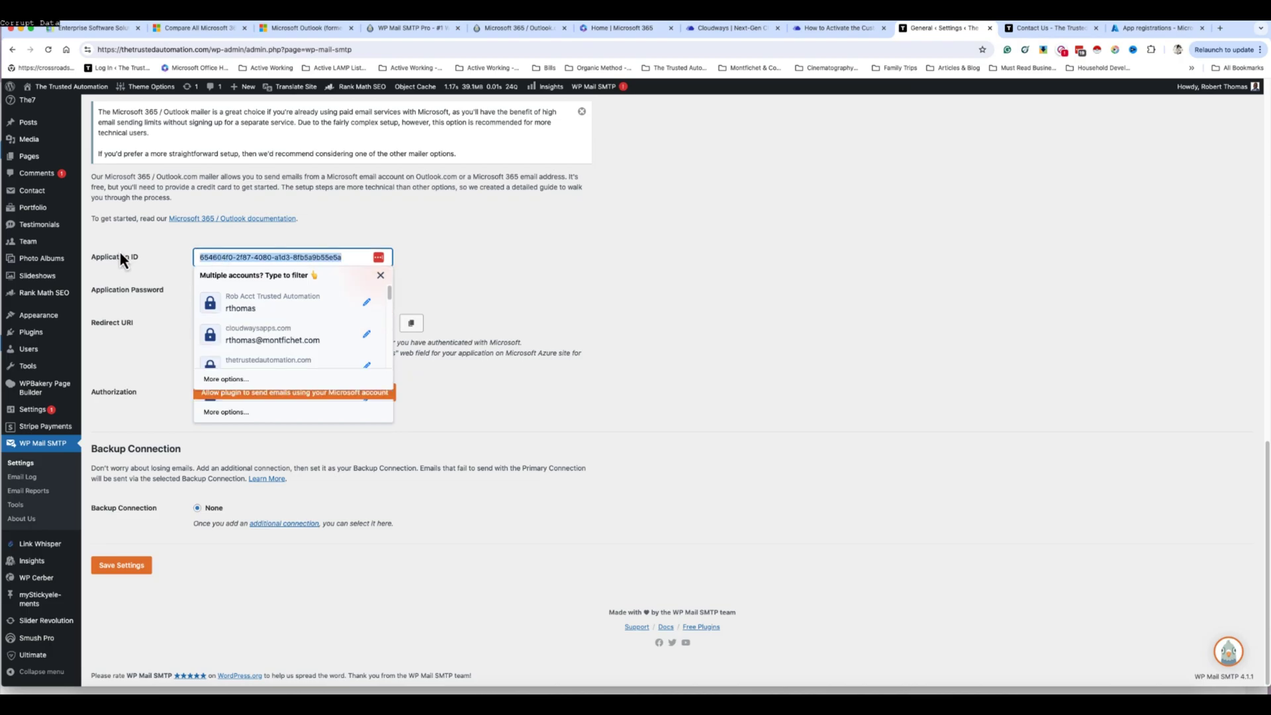
click(1157, 31)
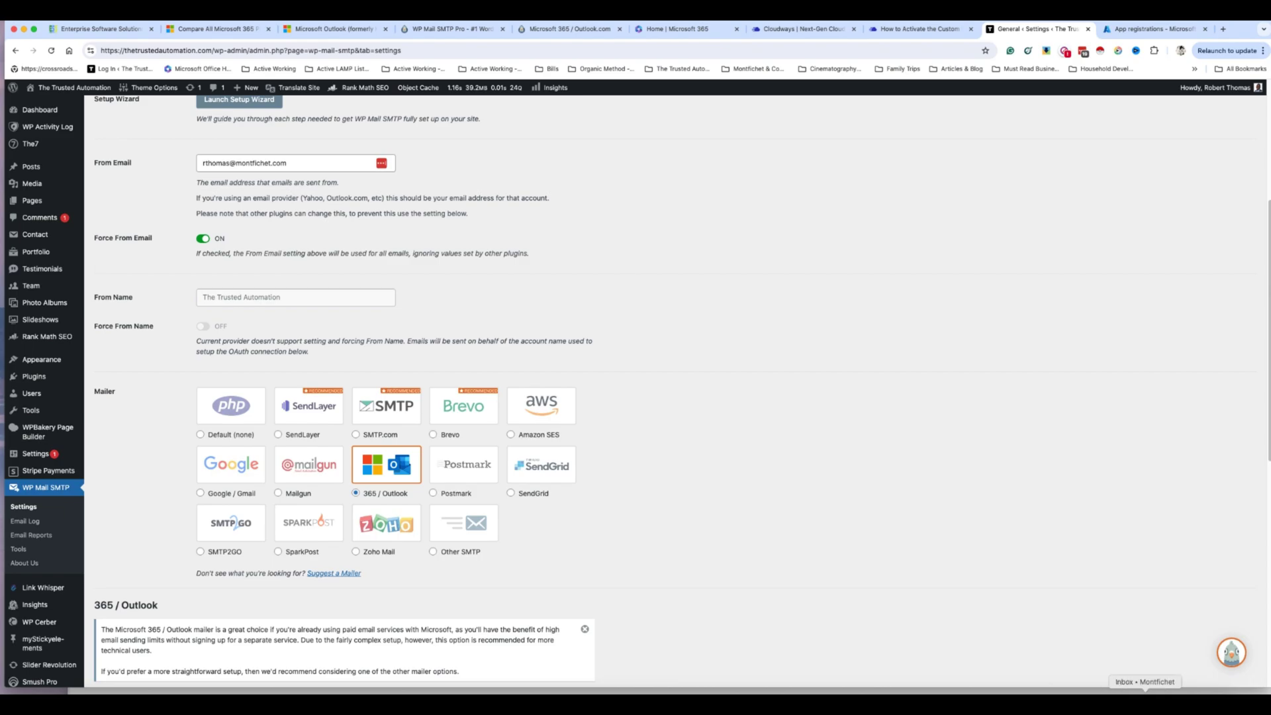
click(1213, 688)
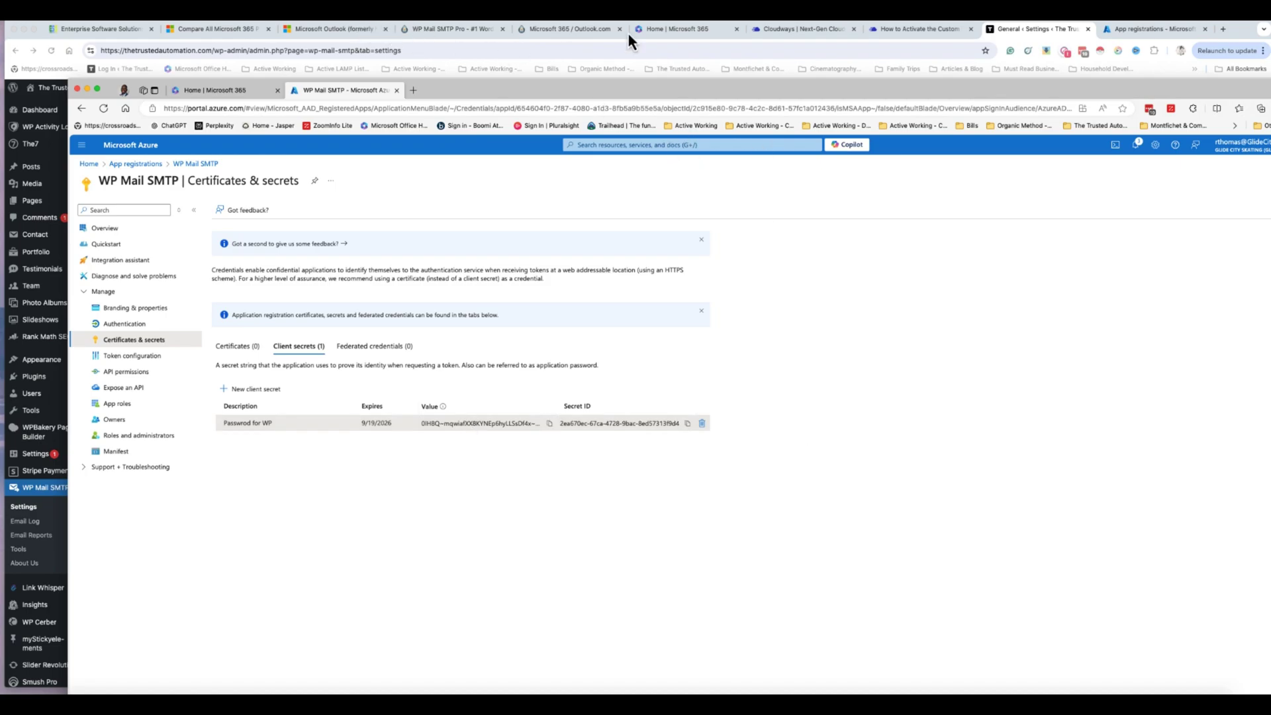
Return to the WP Mail SMTP general settings and review the license, sender and mailer options
click(1015, 34)
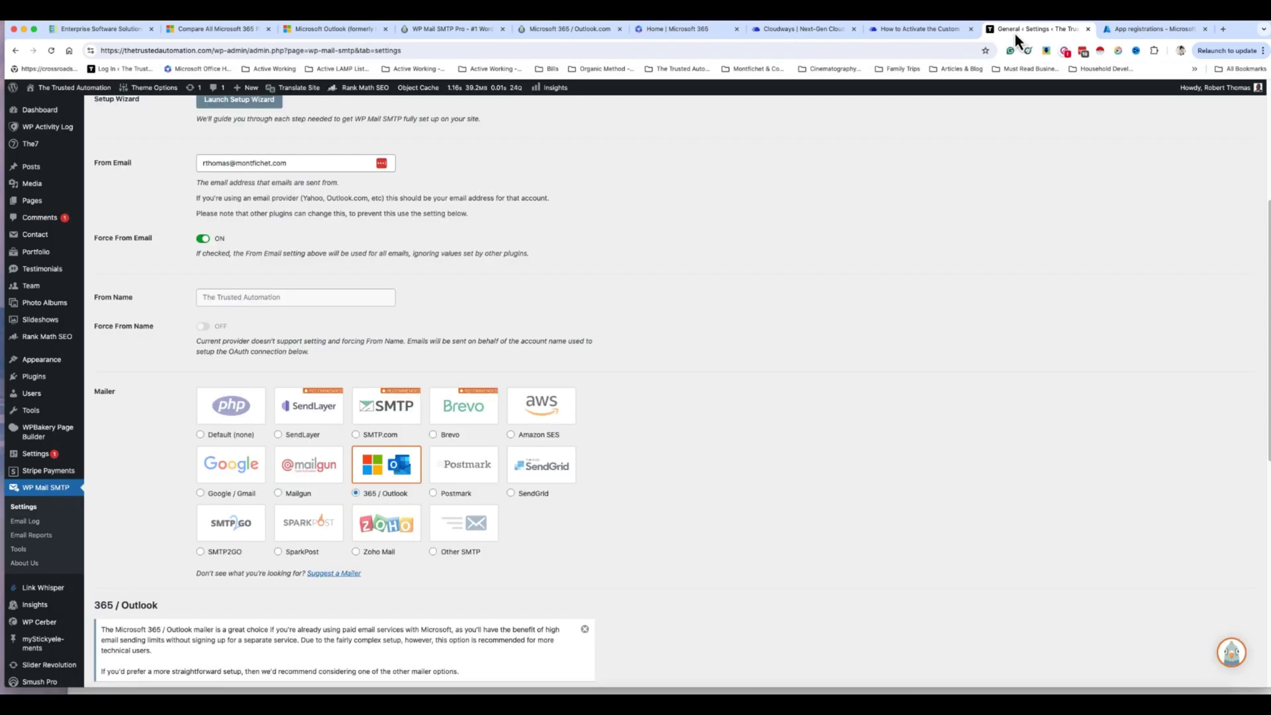
scroll(233, 593, down, 1)
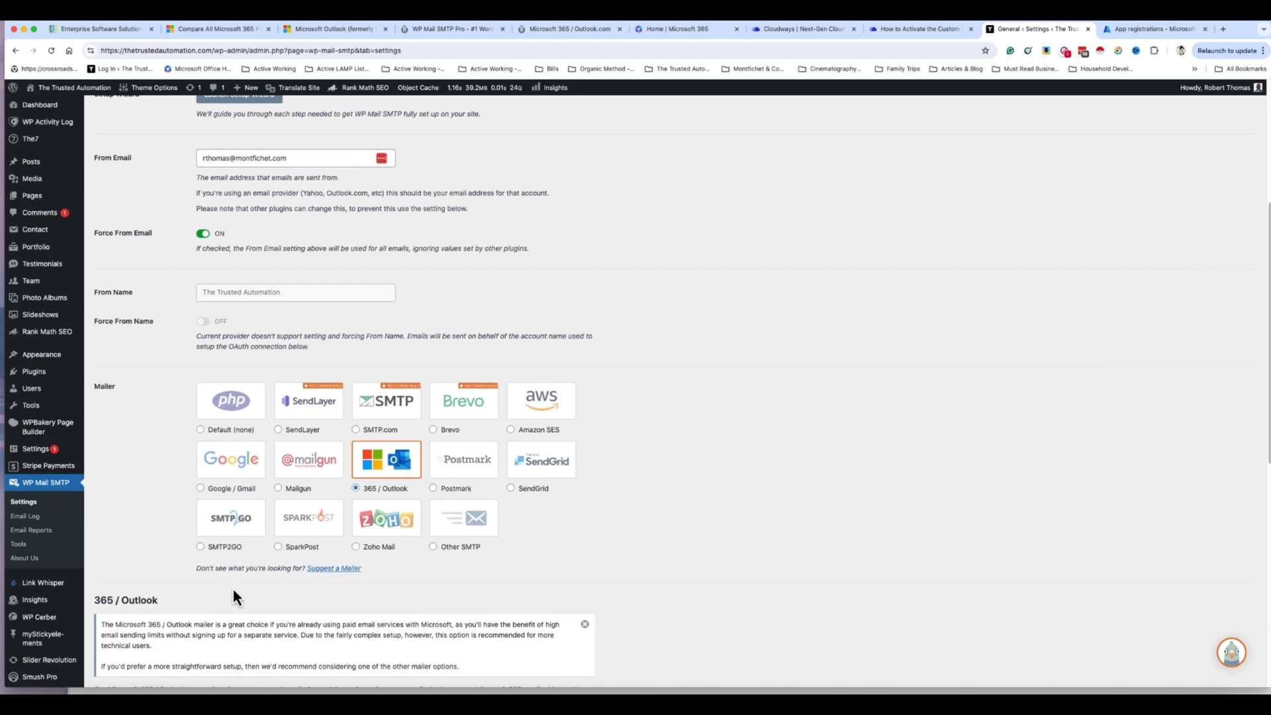
scroll(228, 624, down, 1)
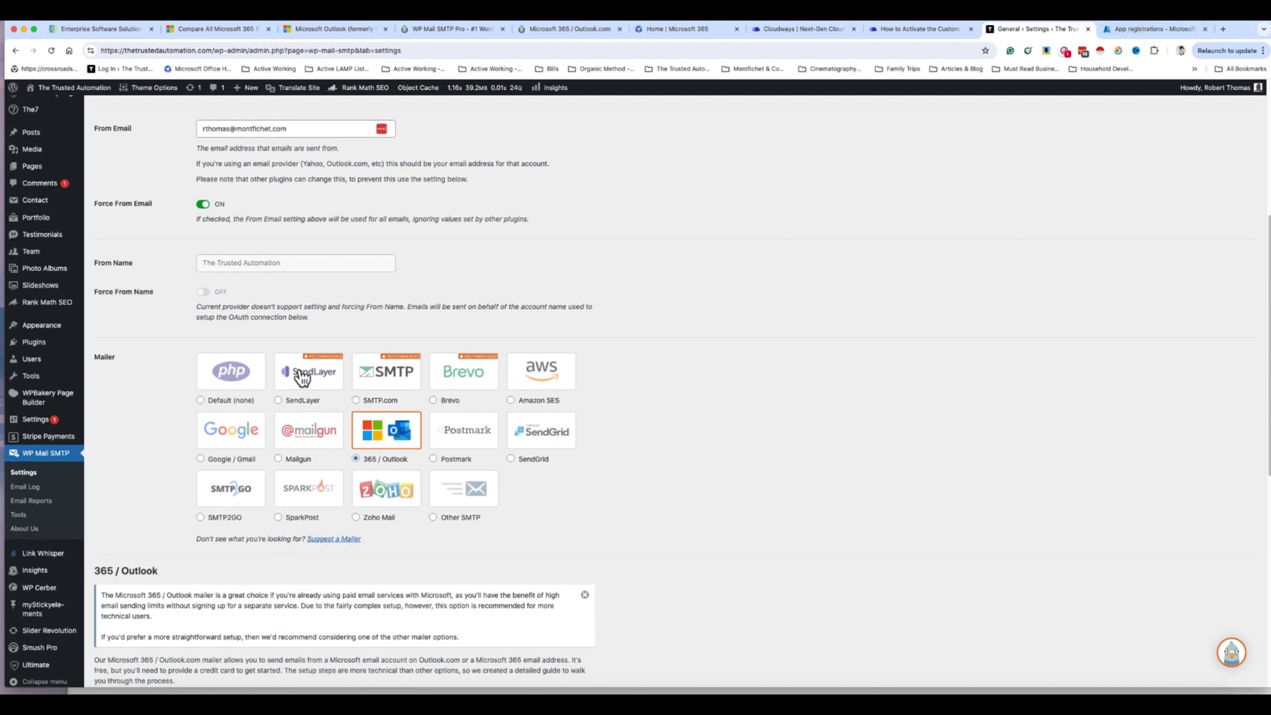
scroll(328, 317, up, 1)
scroll(328, 317, up, 5)
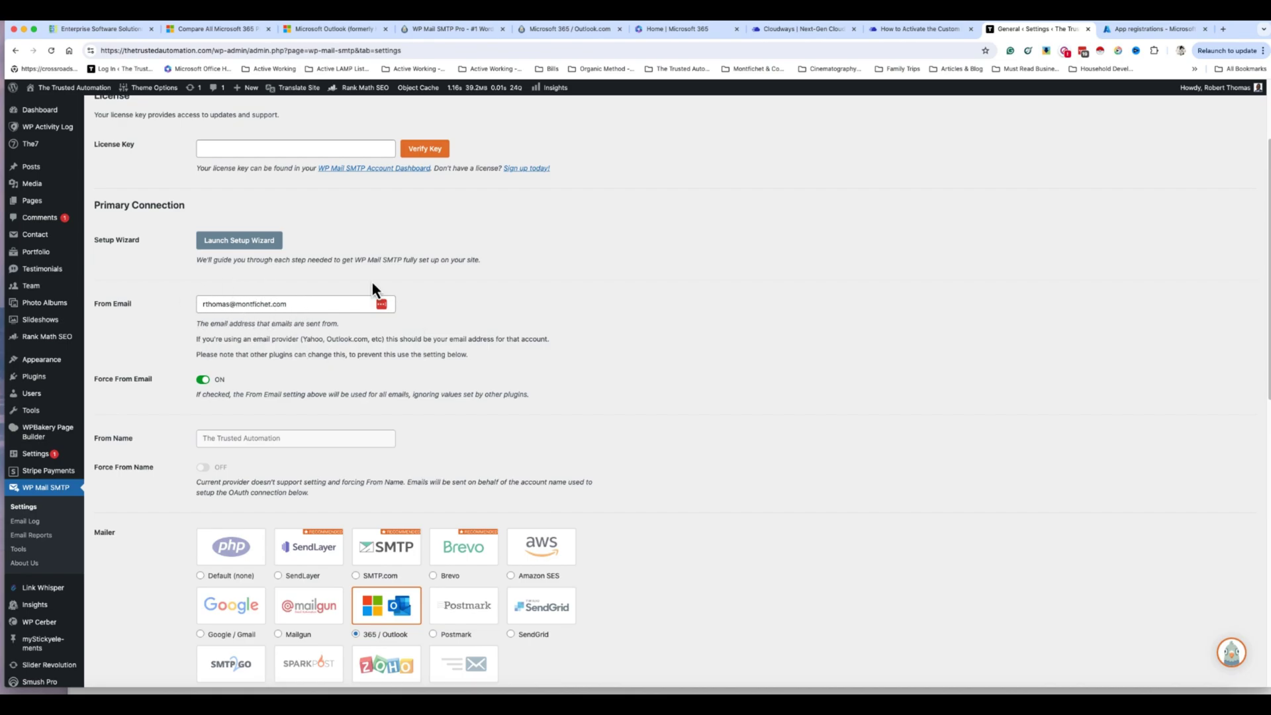
scroll(461, 371, up, 3)
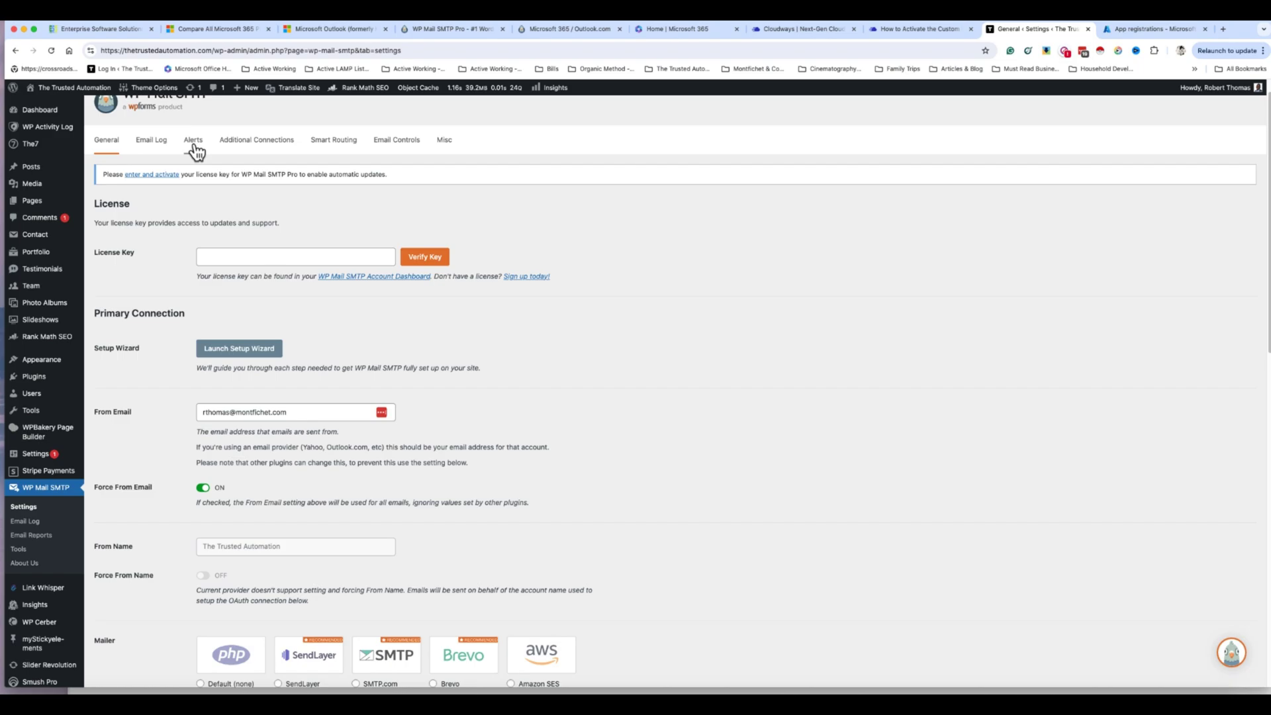
Review the plugin's email log options and its alert settings for failed emails
click(150, 141)
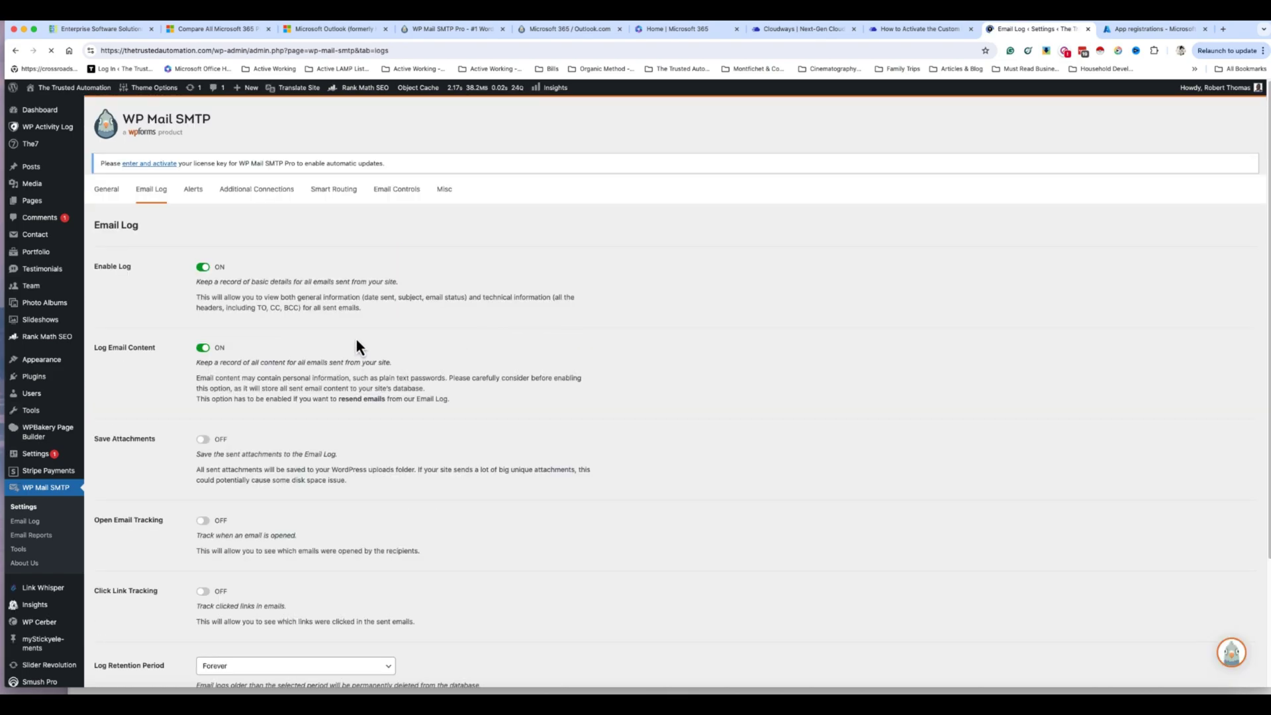
scroll(357, 382, down, 3)
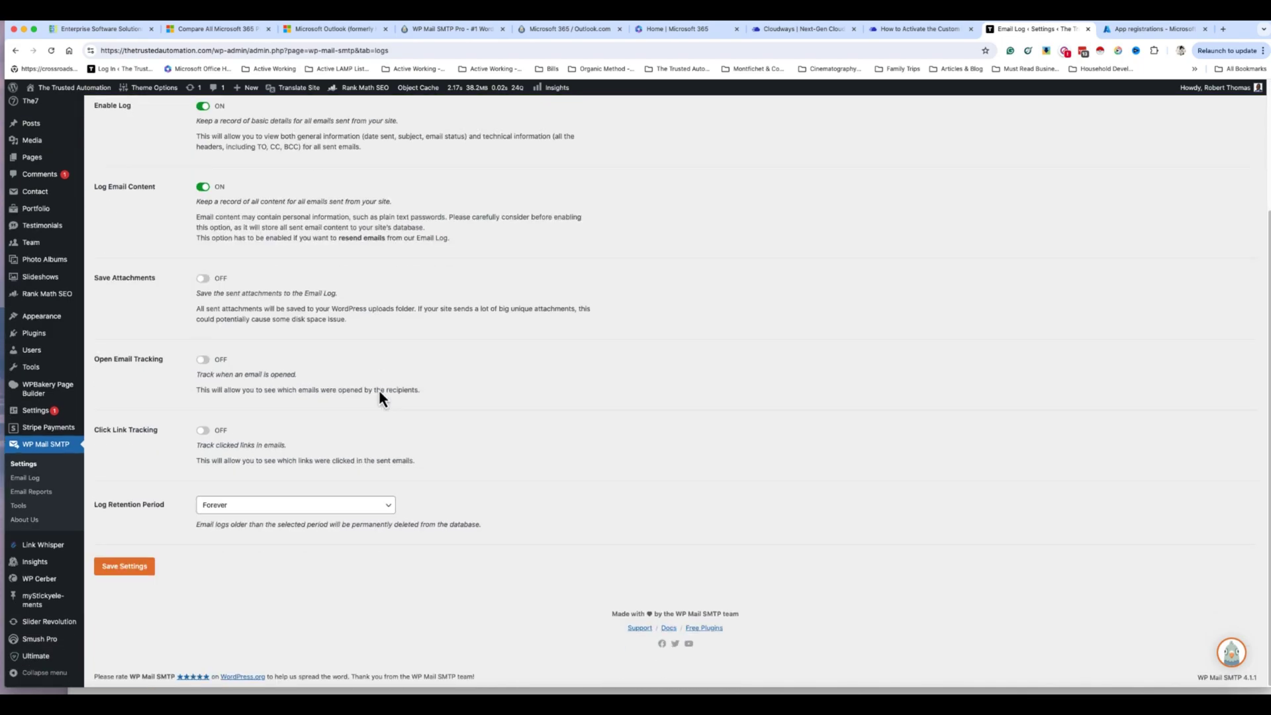
scroll(382, 394, up, 3)
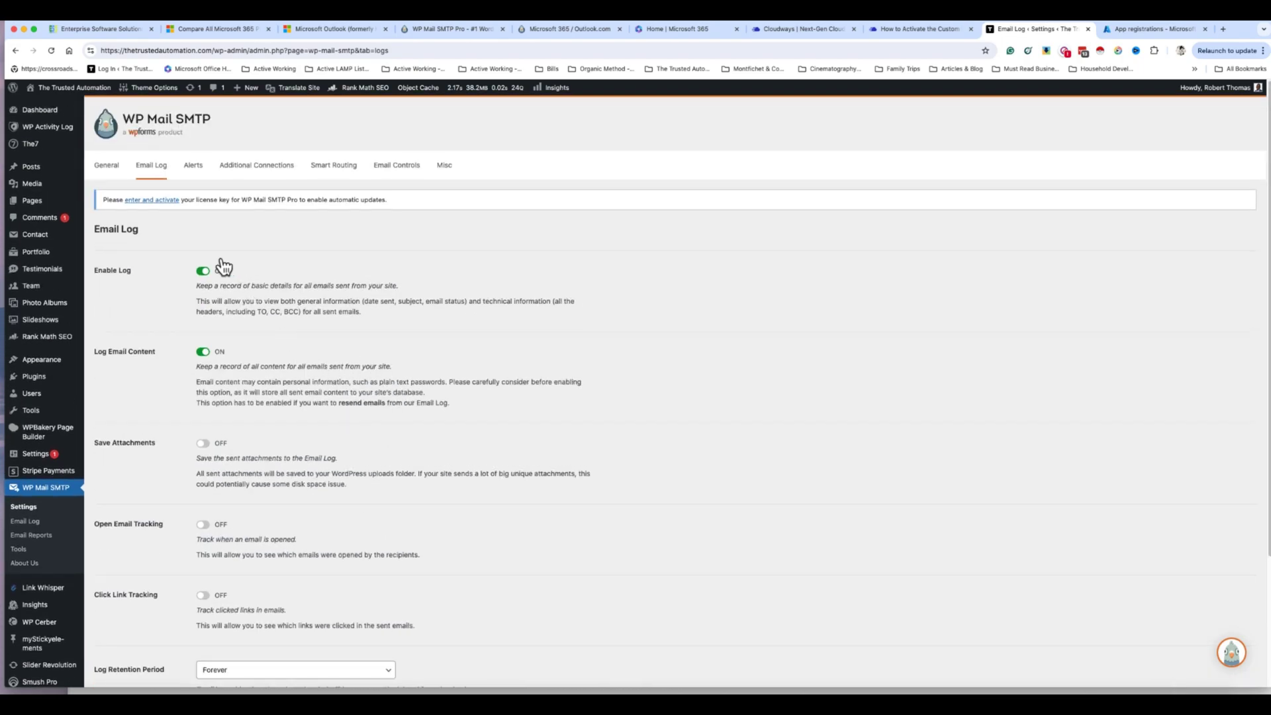
double_click(136, 356)
click(193, 173)
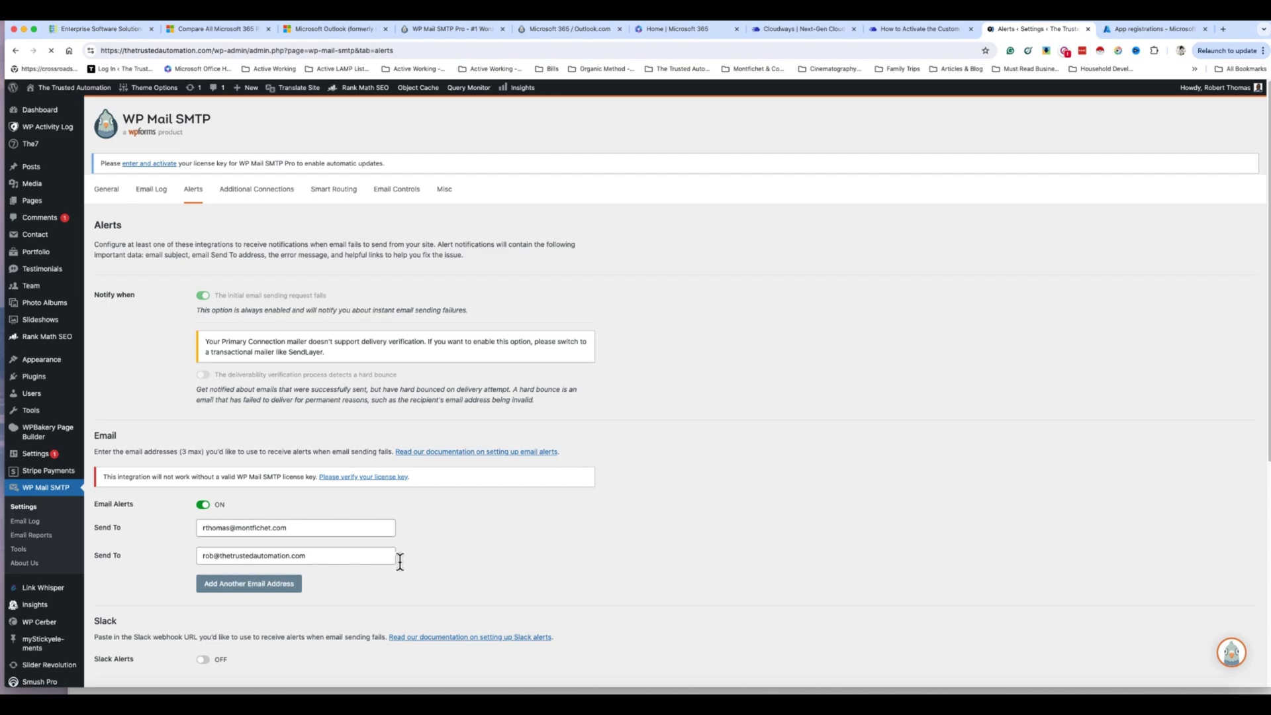
scroll(284, 566, down, 5)
click(126, 565)
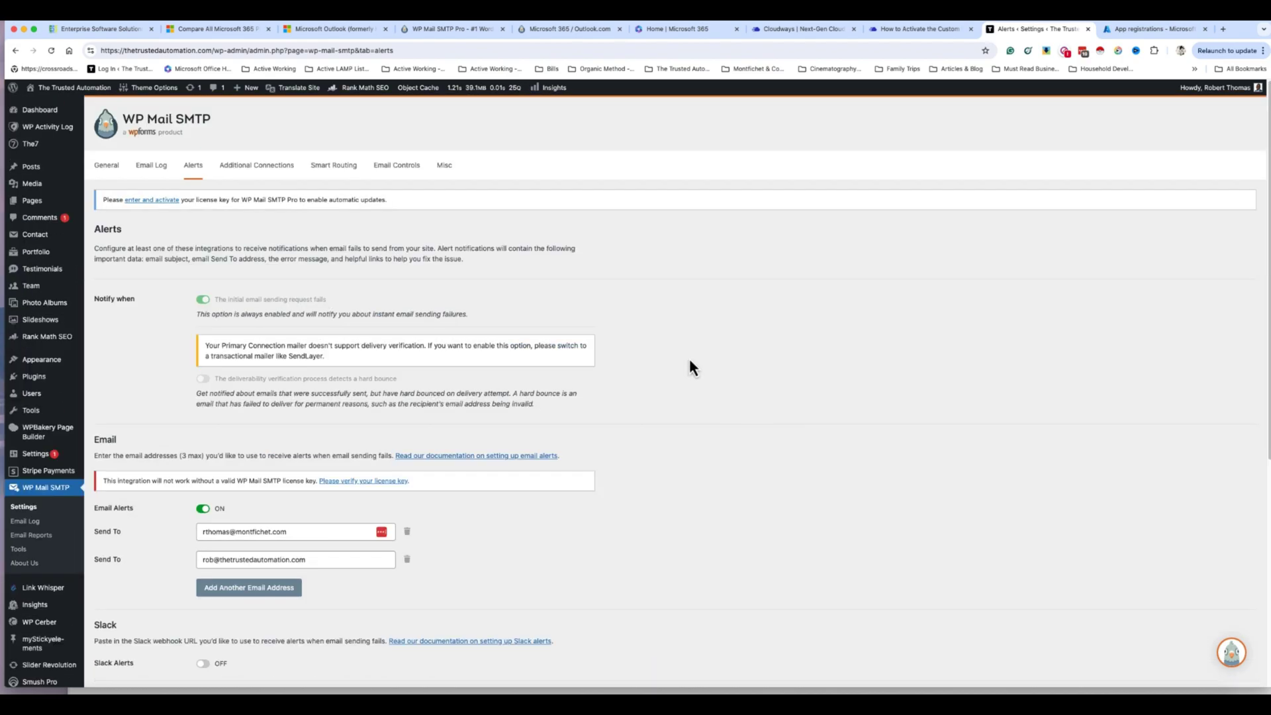
Return to the WP Mail SMTP general settings, then switch to the website's Contact Us page in the incognito browser window
click(107, 166)
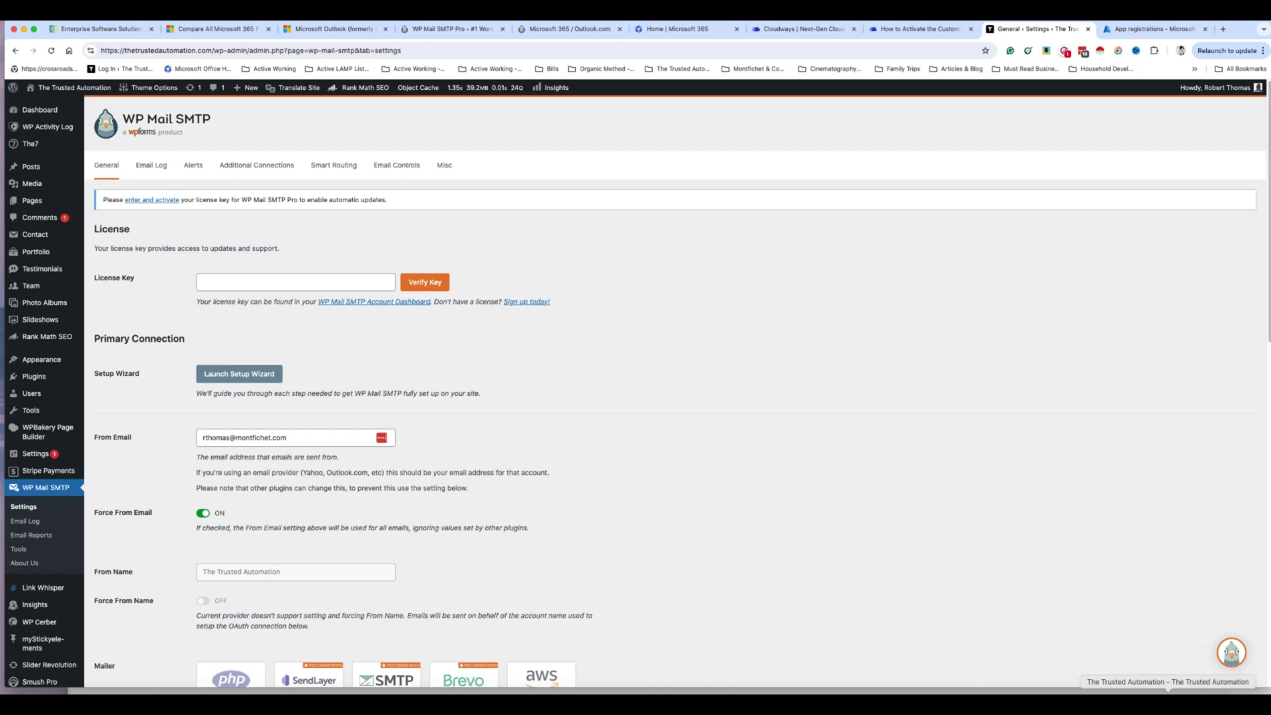
click(1168, 692)
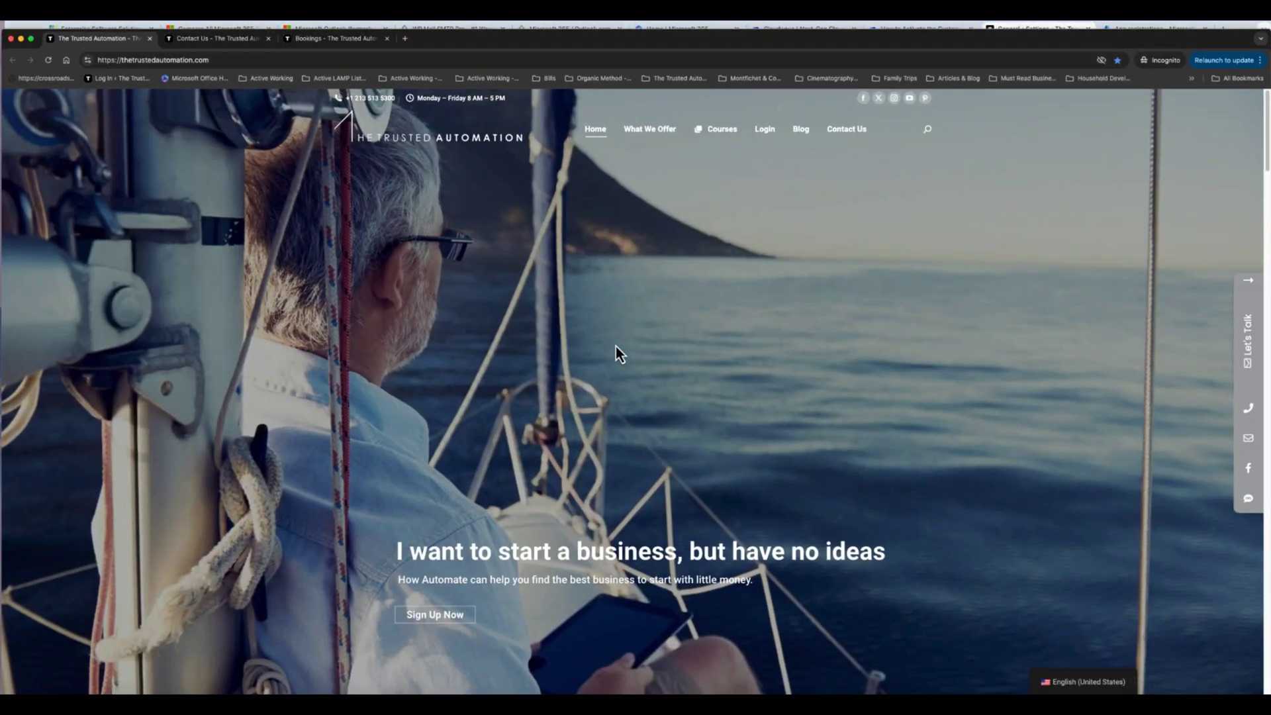
click(205, 42)
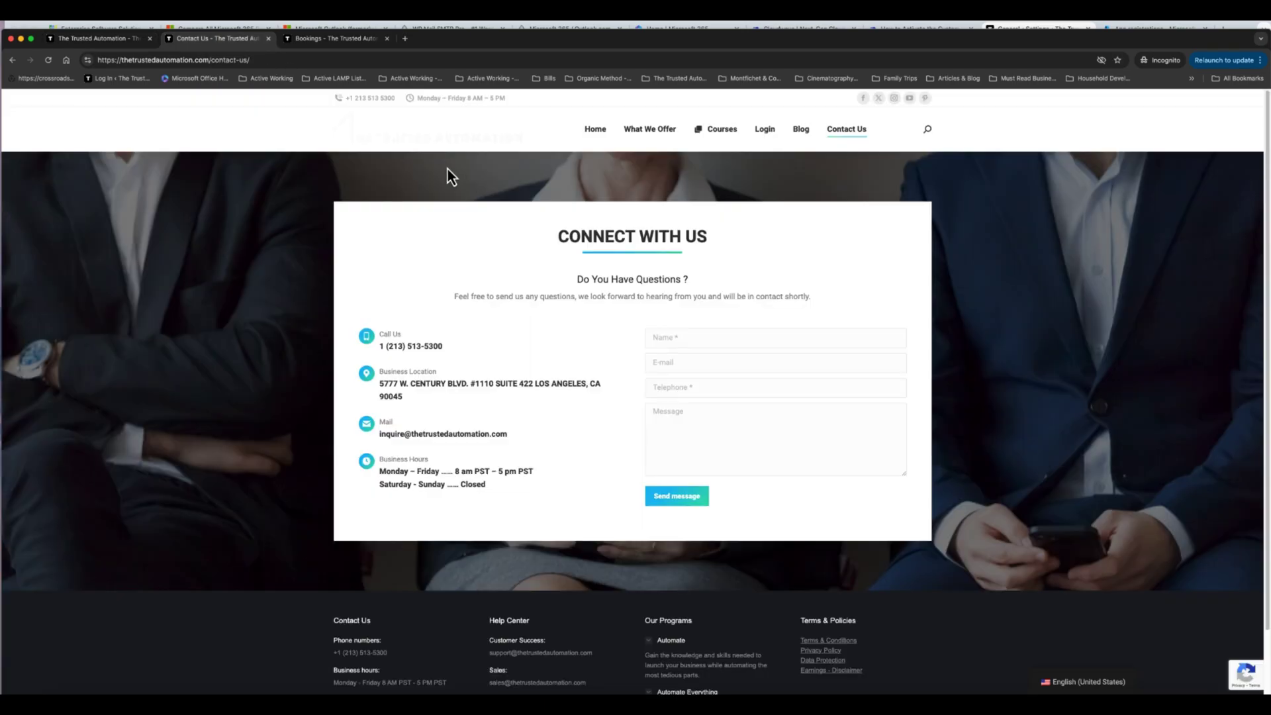
Fill the contact form from a saved address entry and replace the first and last name with a test name
click(707, 341)
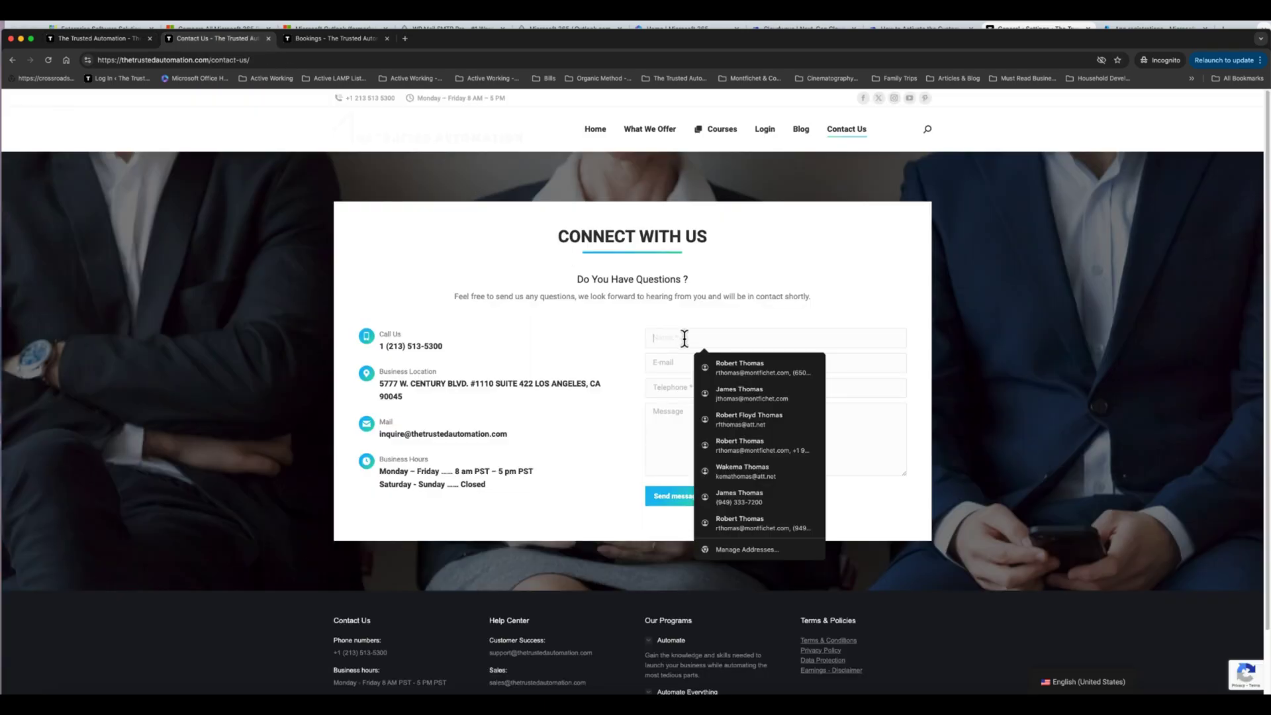
click(745, 366)
drag(653, 337, 676, 337)
text(John)
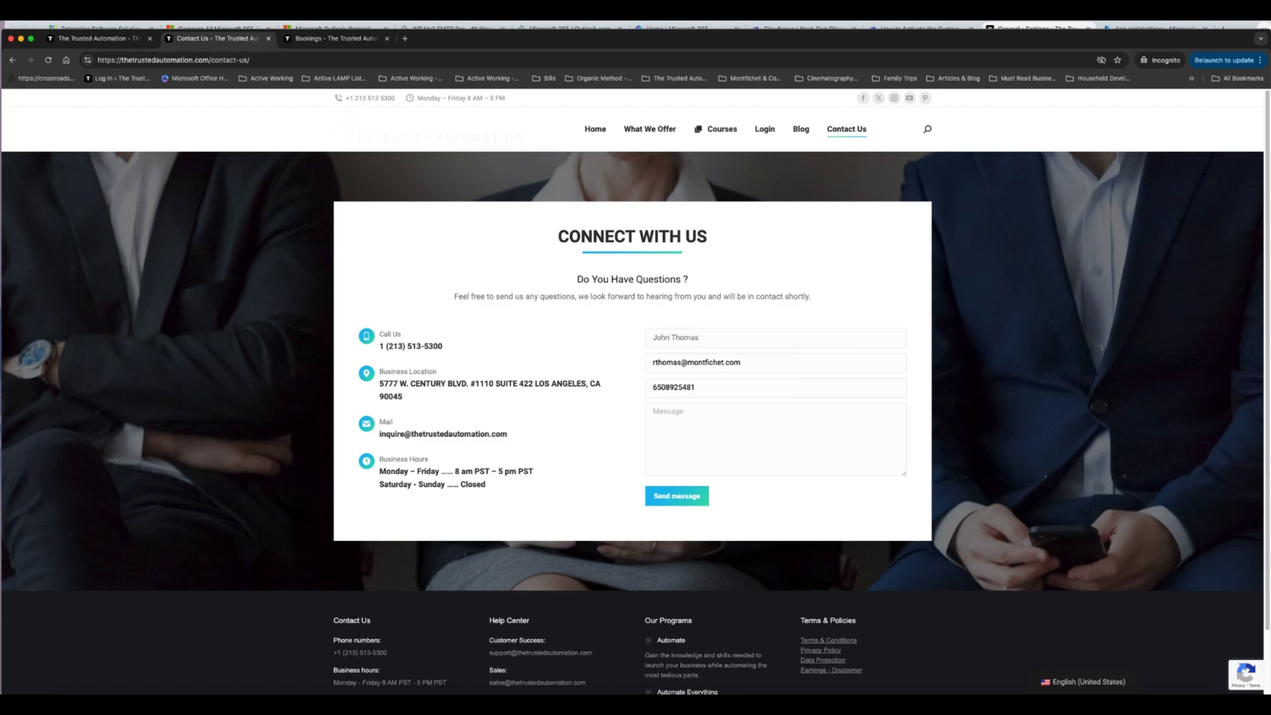
text(2)
double_click(685, 338)
text(Doe2)
Replace the contact form's e-mail address and telephone number with test contact details
drag(654, 362, 675, 362)
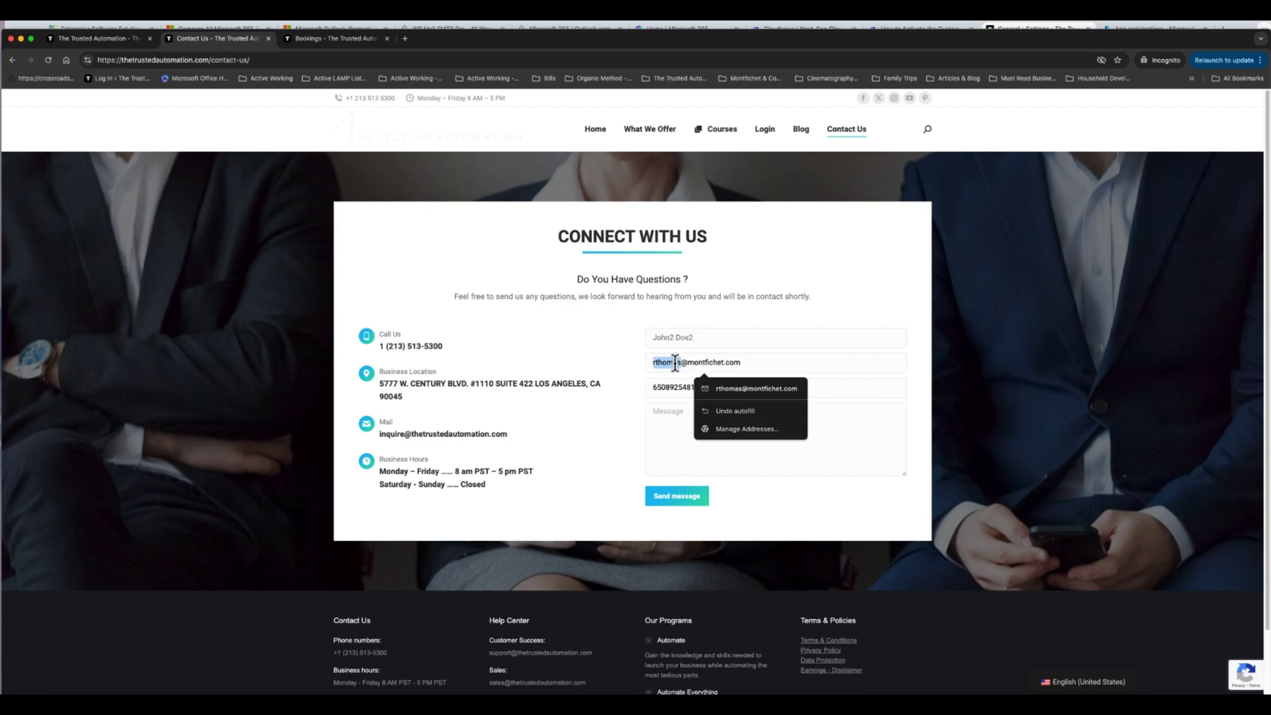
text(Johndoe2)
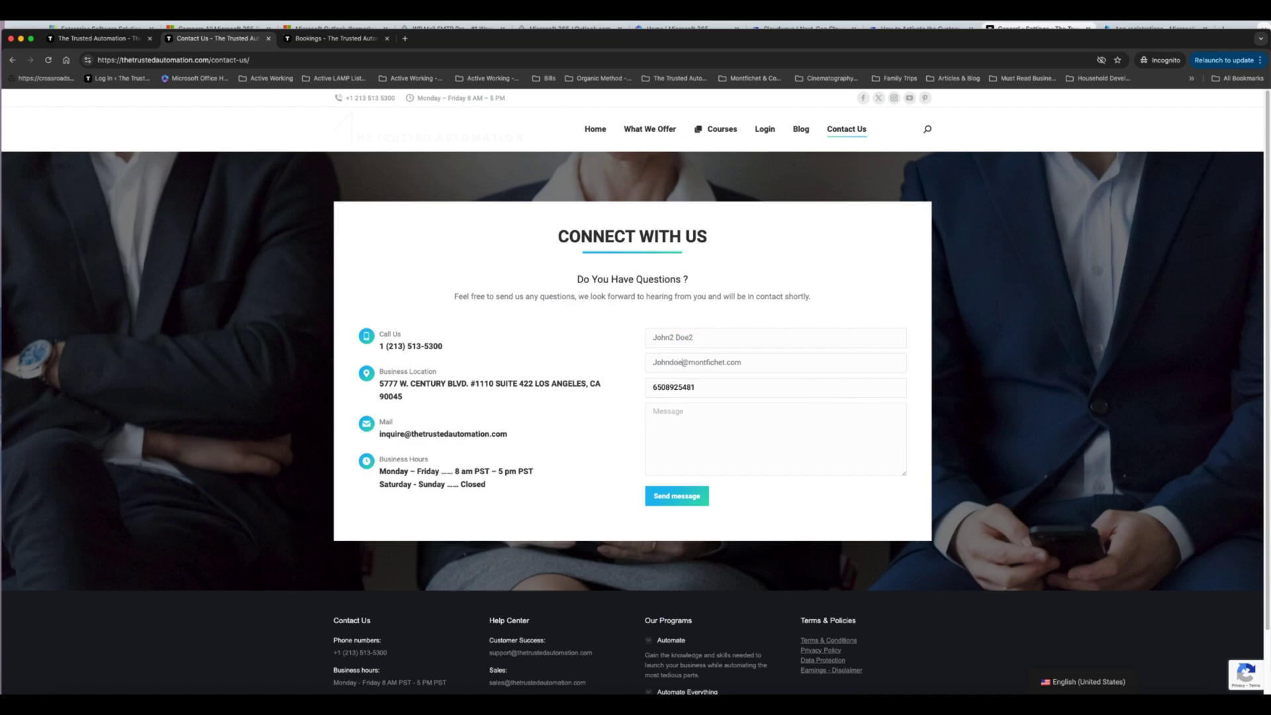
double_click(709, 360)
text(Testuser)
double_click(648, 387)
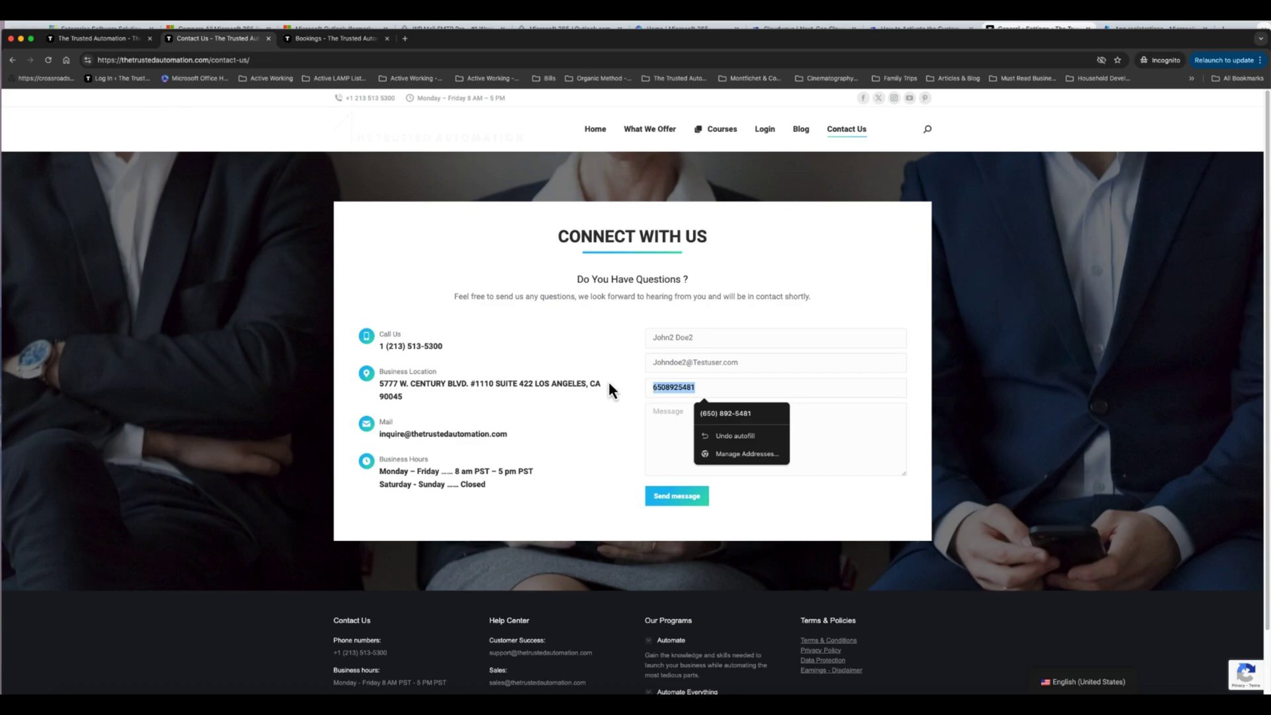
text(1949)
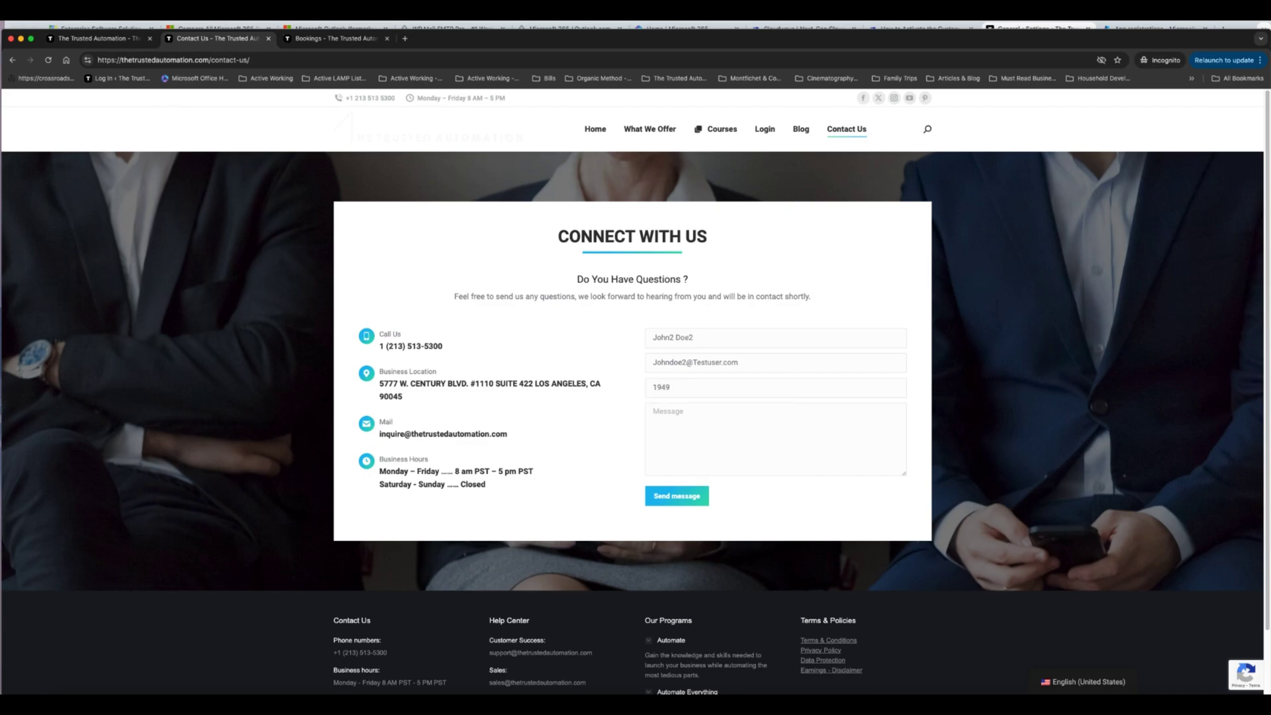
text(5555555)
Enter "Test message" followed by repeated copies of the page's "Feel free to send us any questions" sentence, and send the contact form
click(674, 413)
text(Test message)
drag(454, 297, 805, 308)
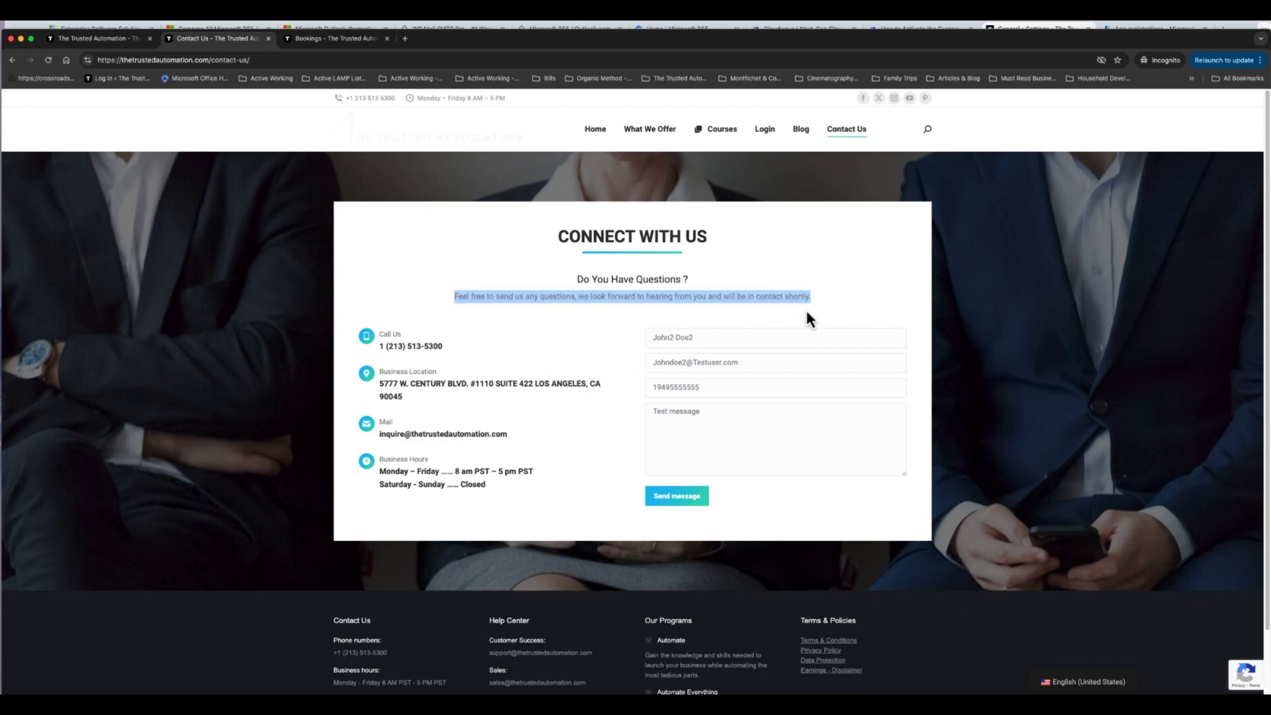
click(748, 426)
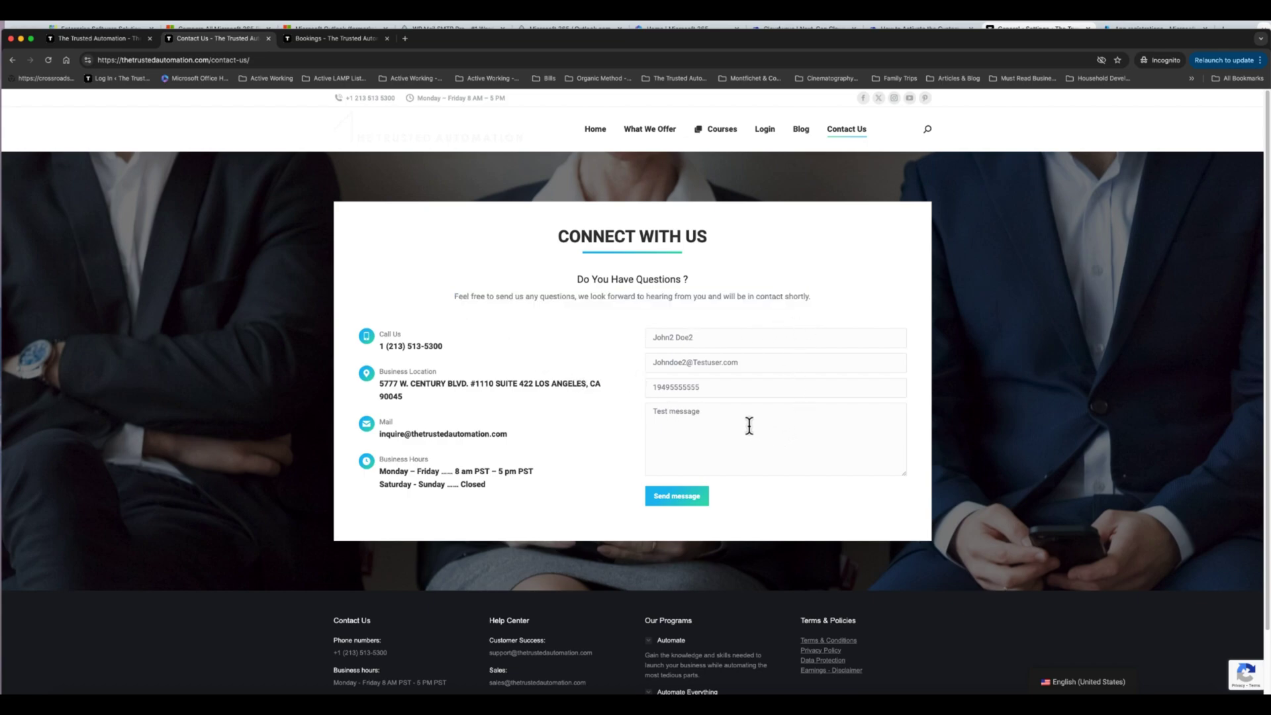
key(super+v)
key(super+v)
key(super+v)
key(super+v)
key(super+v)
key(super+v)
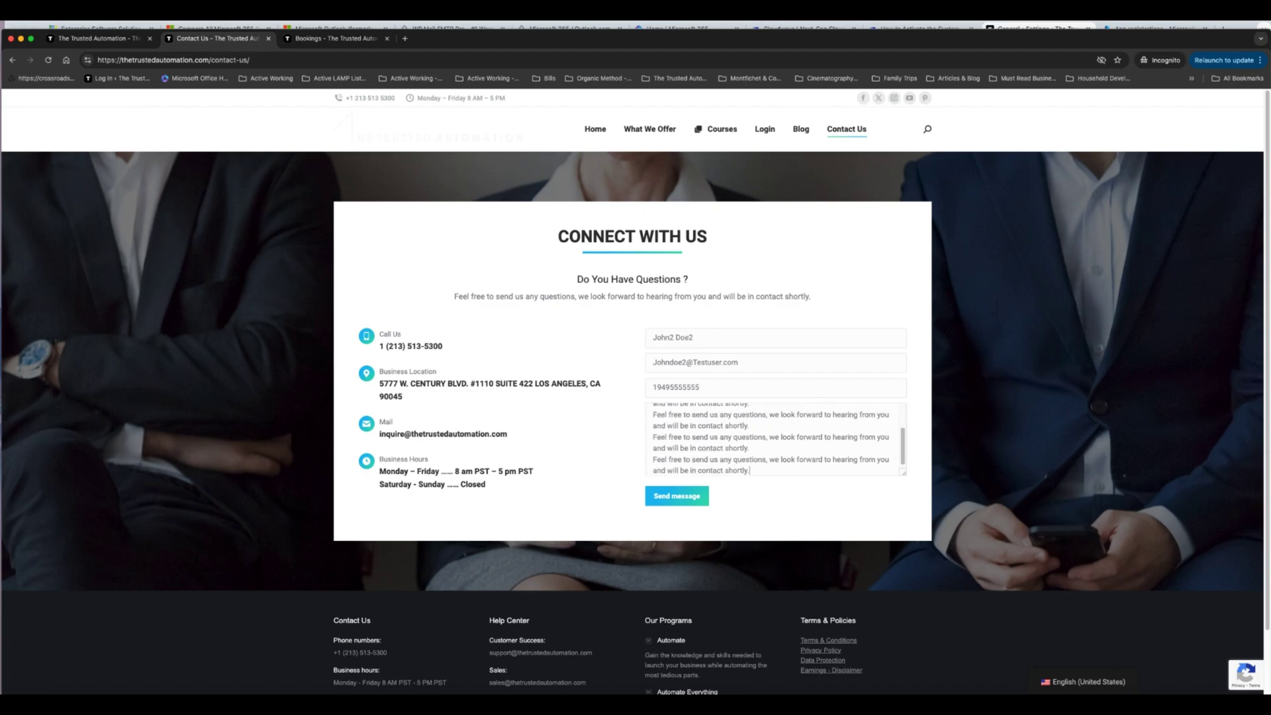
scroll(755, 437, up, 5)
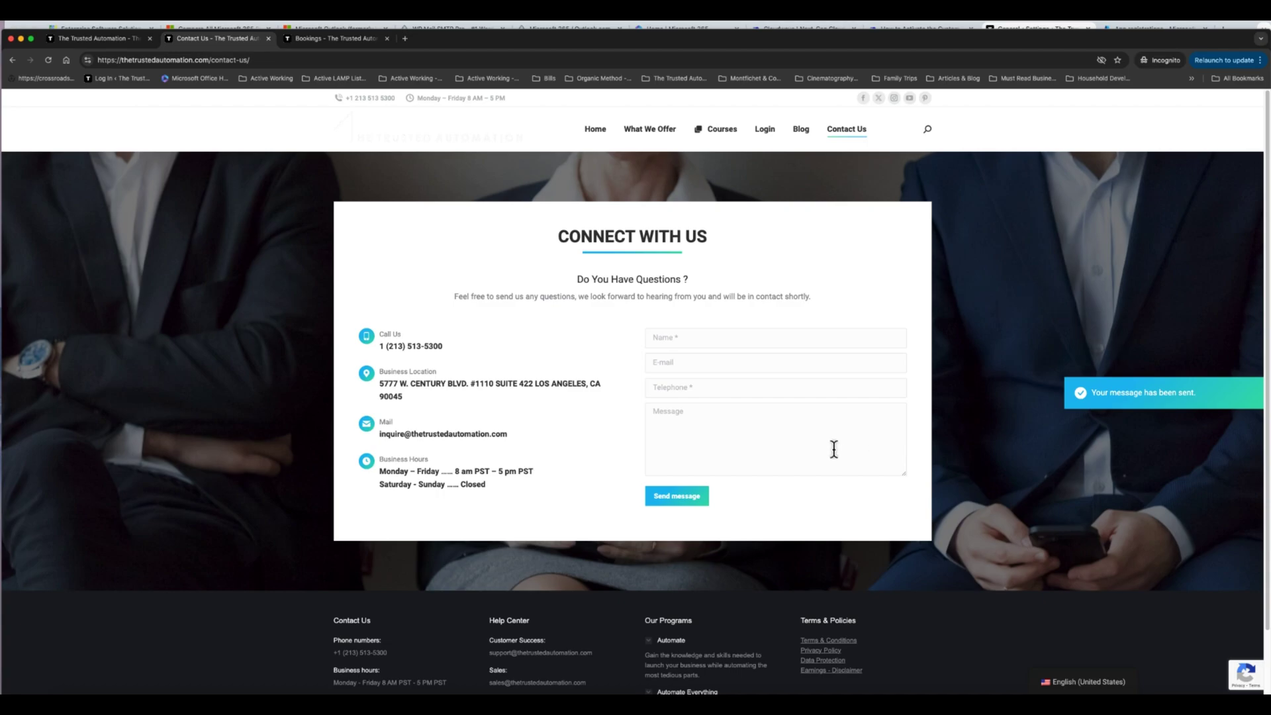
Switch to Outlook, read the new "[Feedback from: The Trusted Automation]" email in the inbox, and dismiss the mail window
click(229, 702)
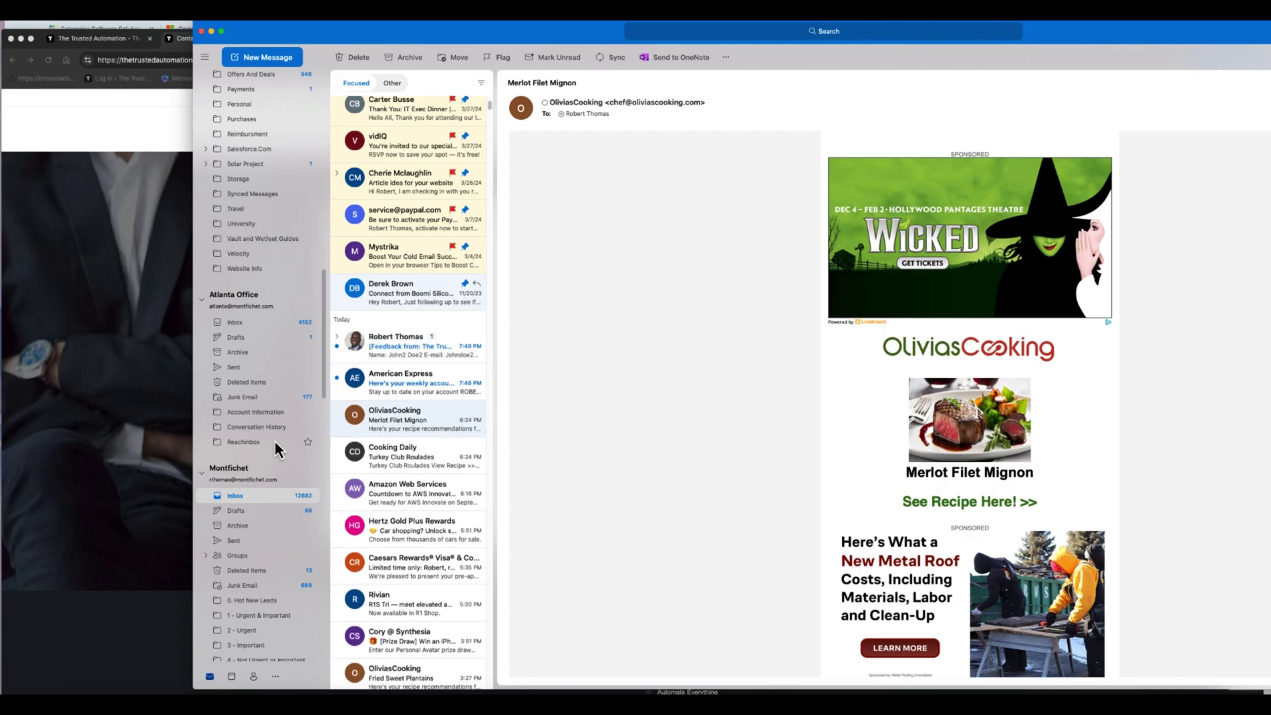
scroll(276, 441, down, 1)
click(410, 363)
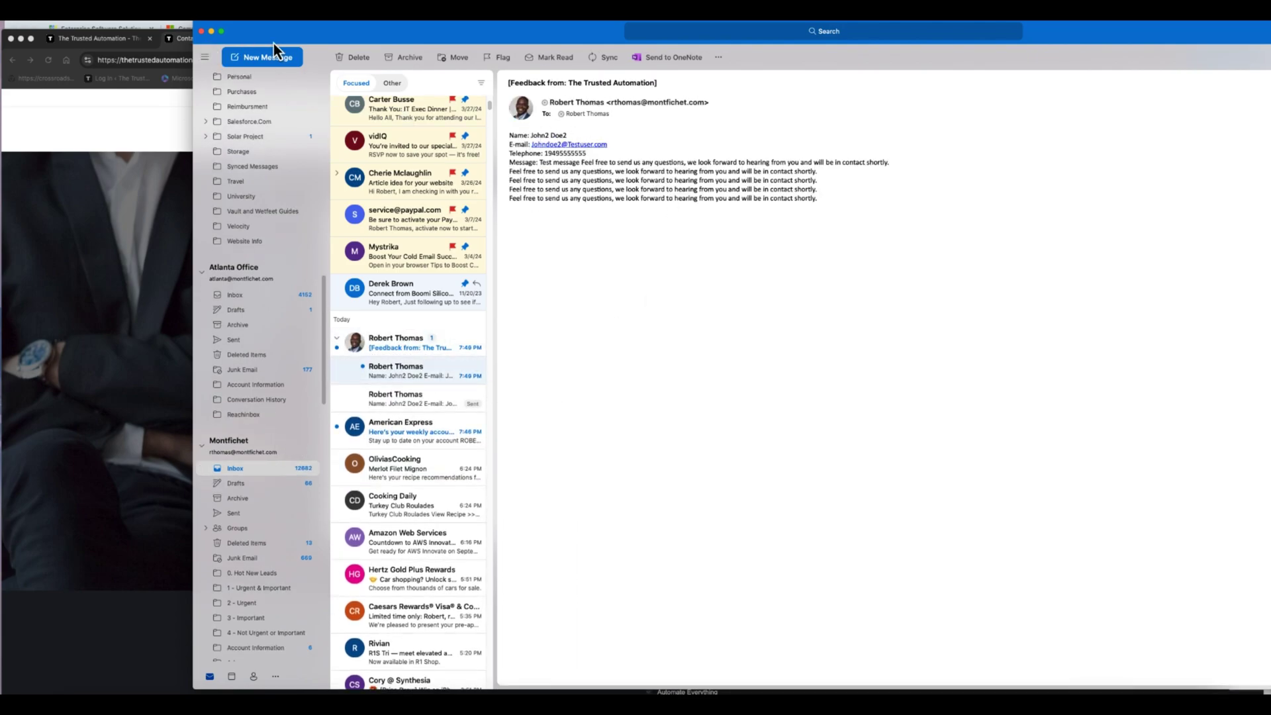
drag(273, 42, 125, 53)
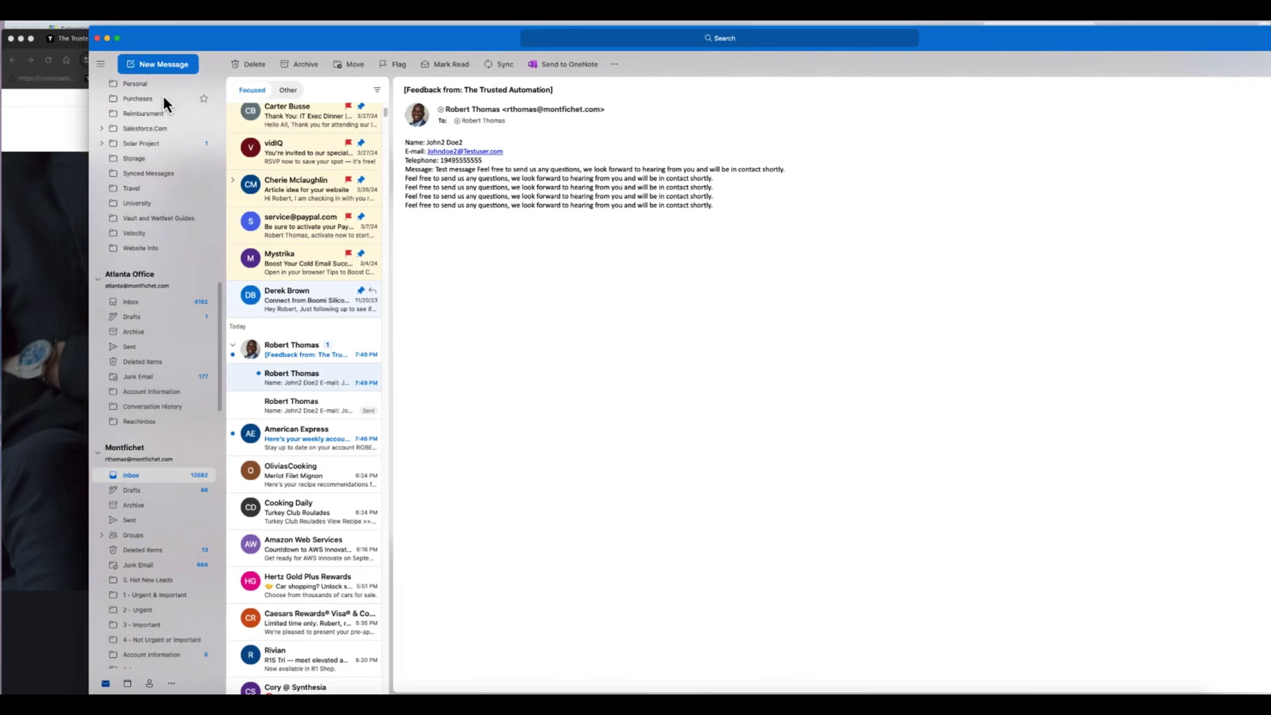
click(159, 60)
click(129, 34)
click(108, 39)
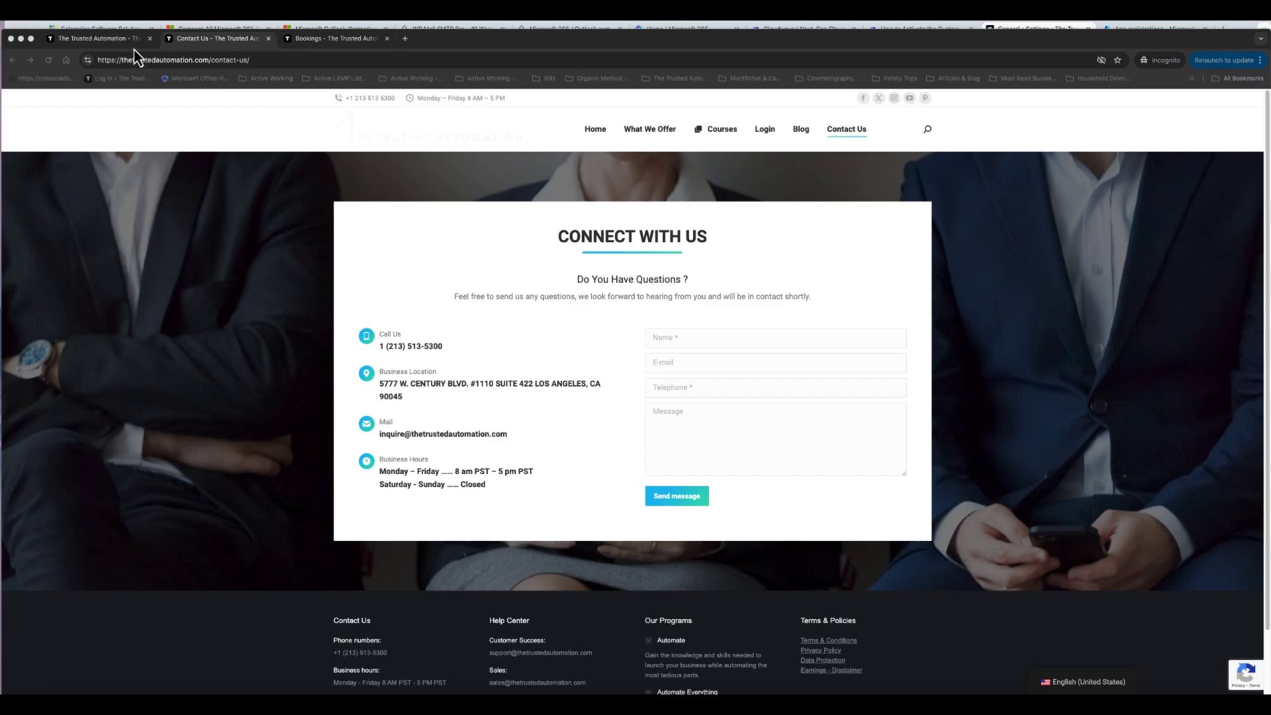
Show the website's home page in the incognito window and reposition the window so the Let's Talk sidebar is visible
drag(541, 46, 594, 68)
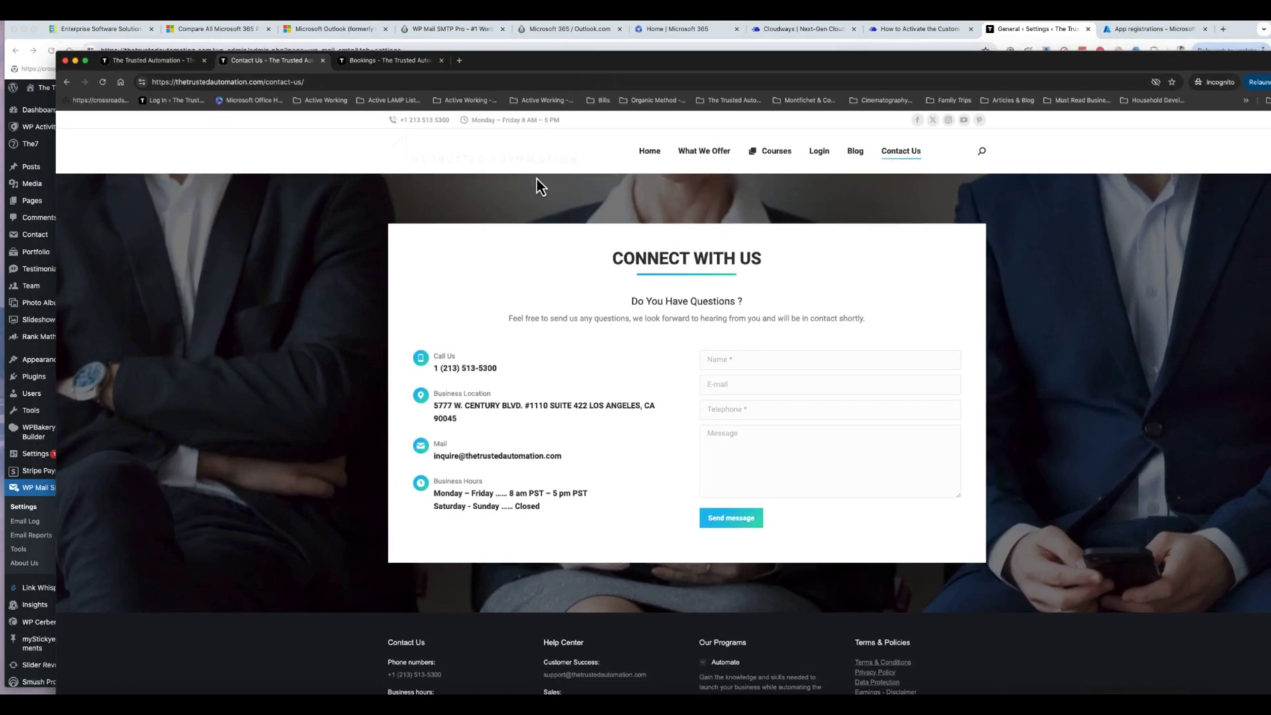
drag(492, 66, 563, 136)
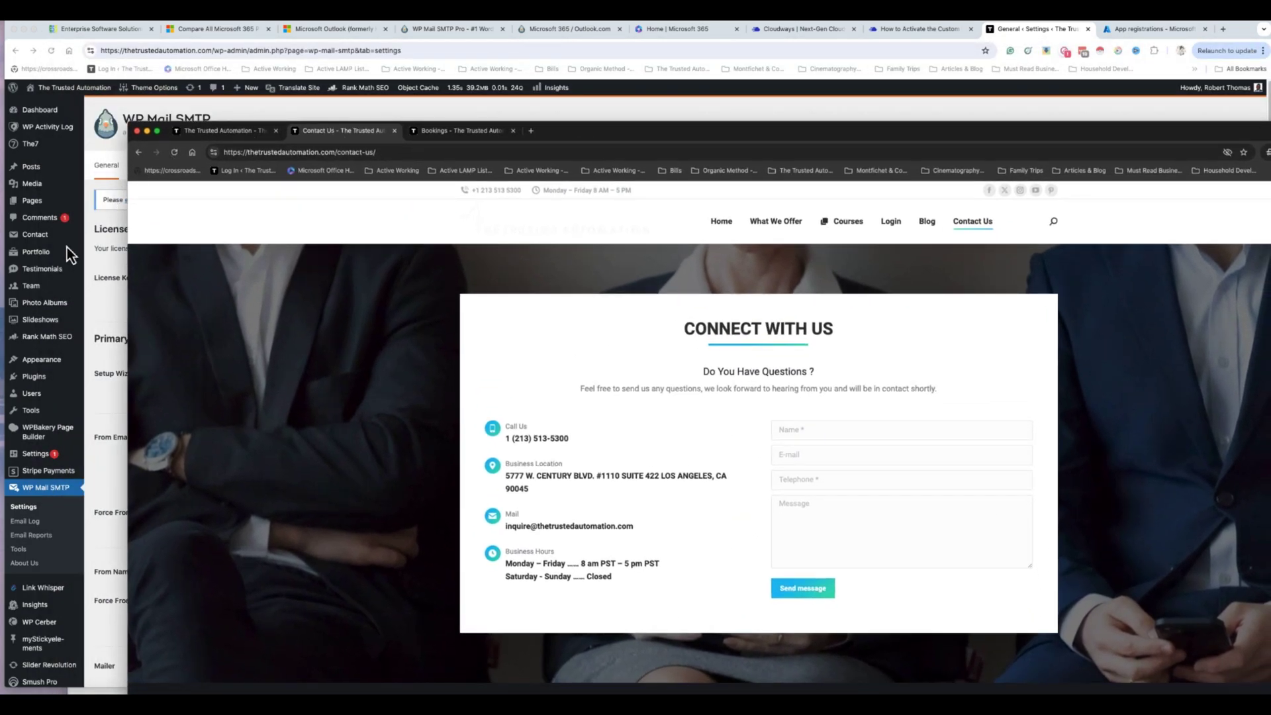
click(75, 253)
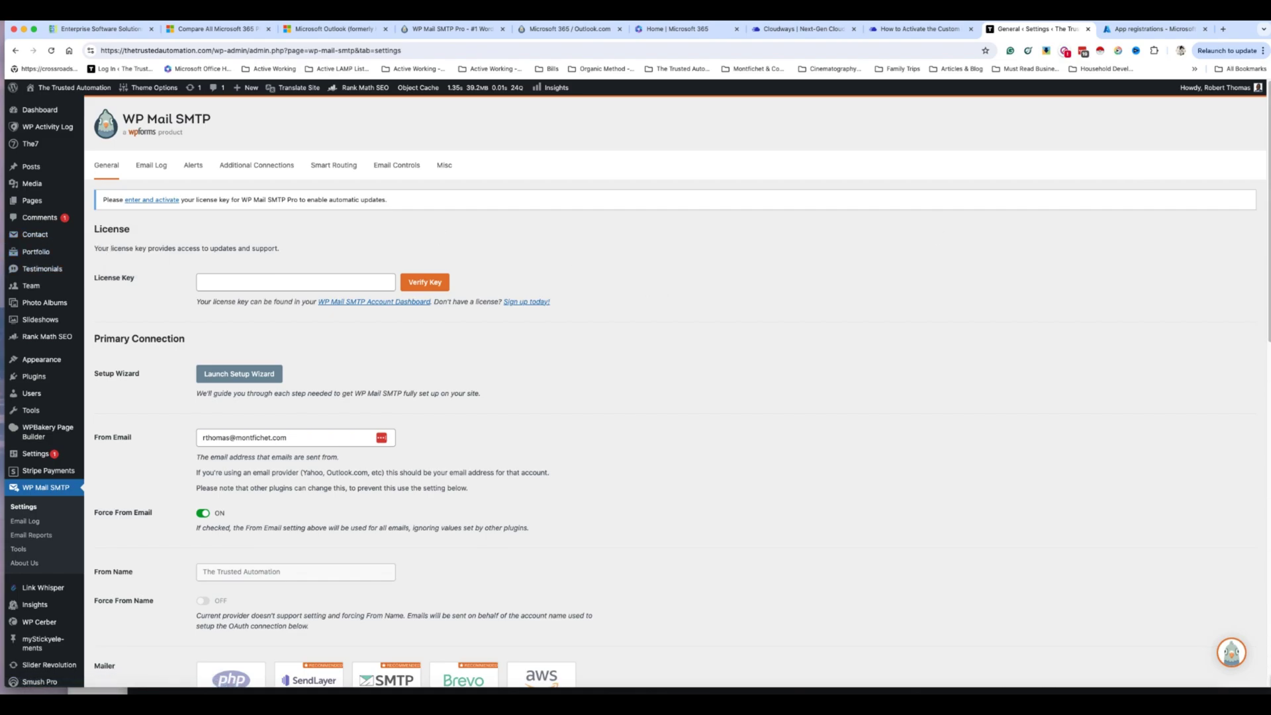
key(super+grave)
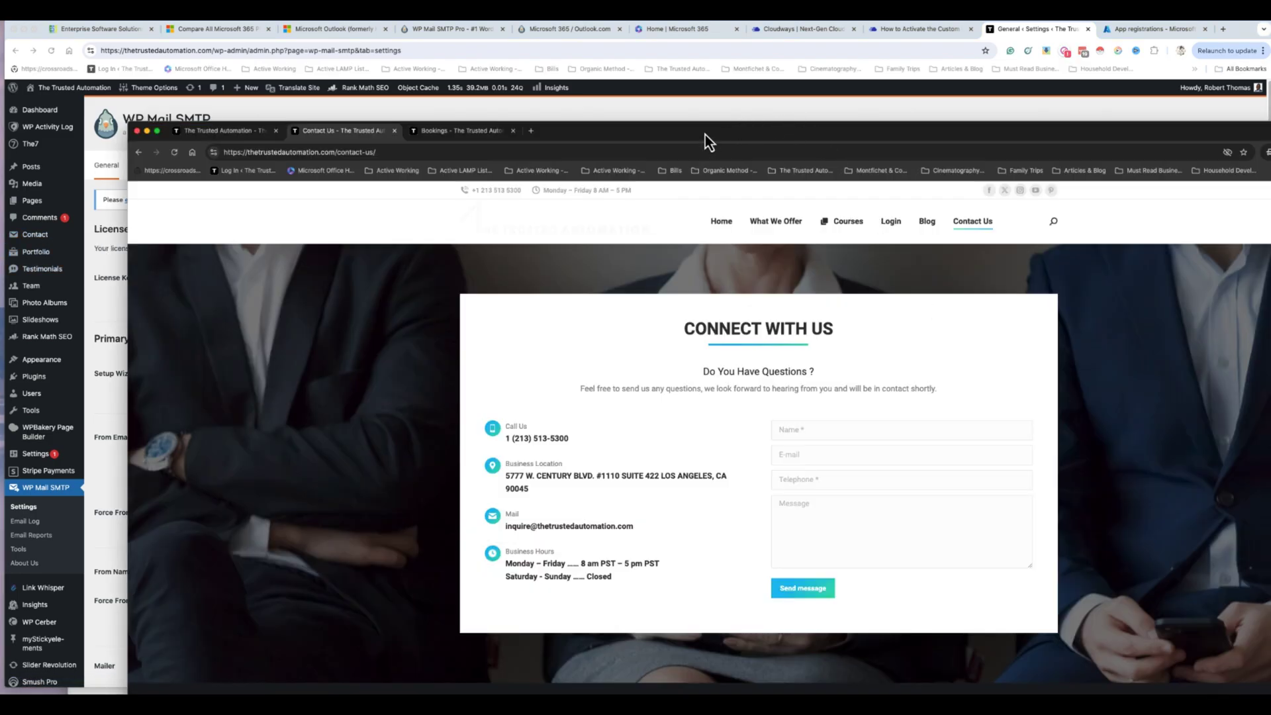
drag(704, 133, 646, 30)
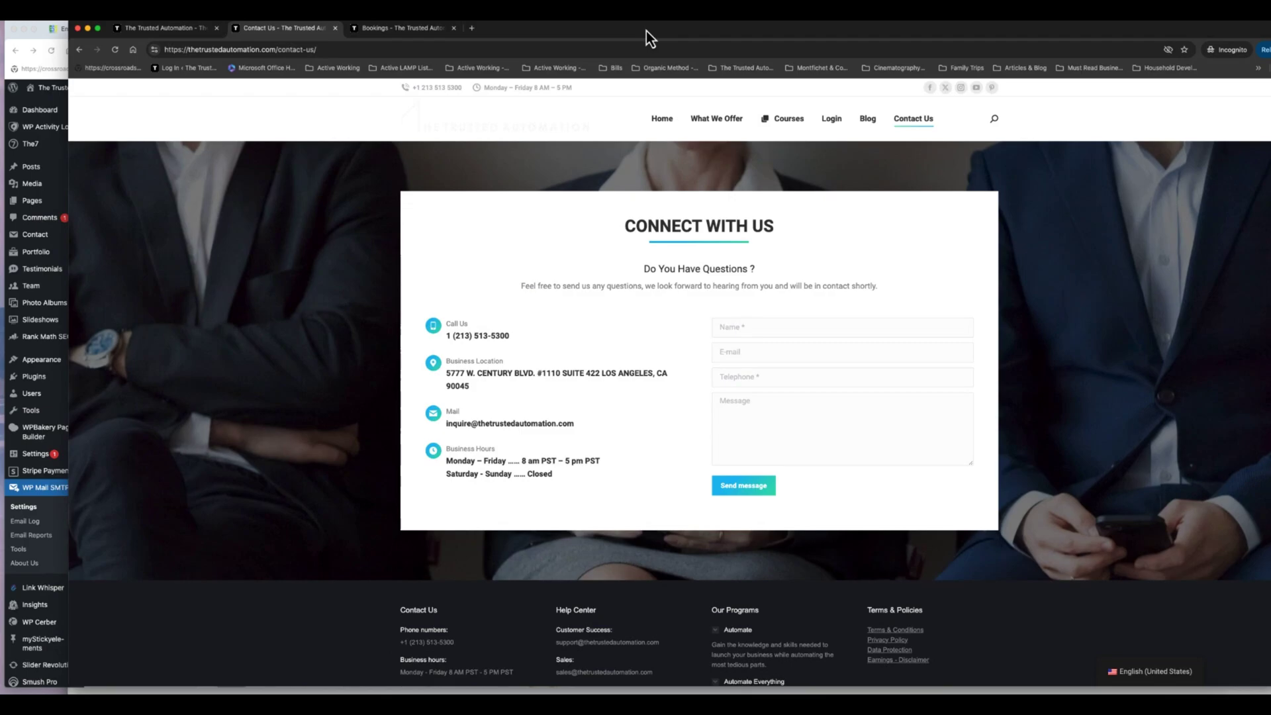
click(177, 29)
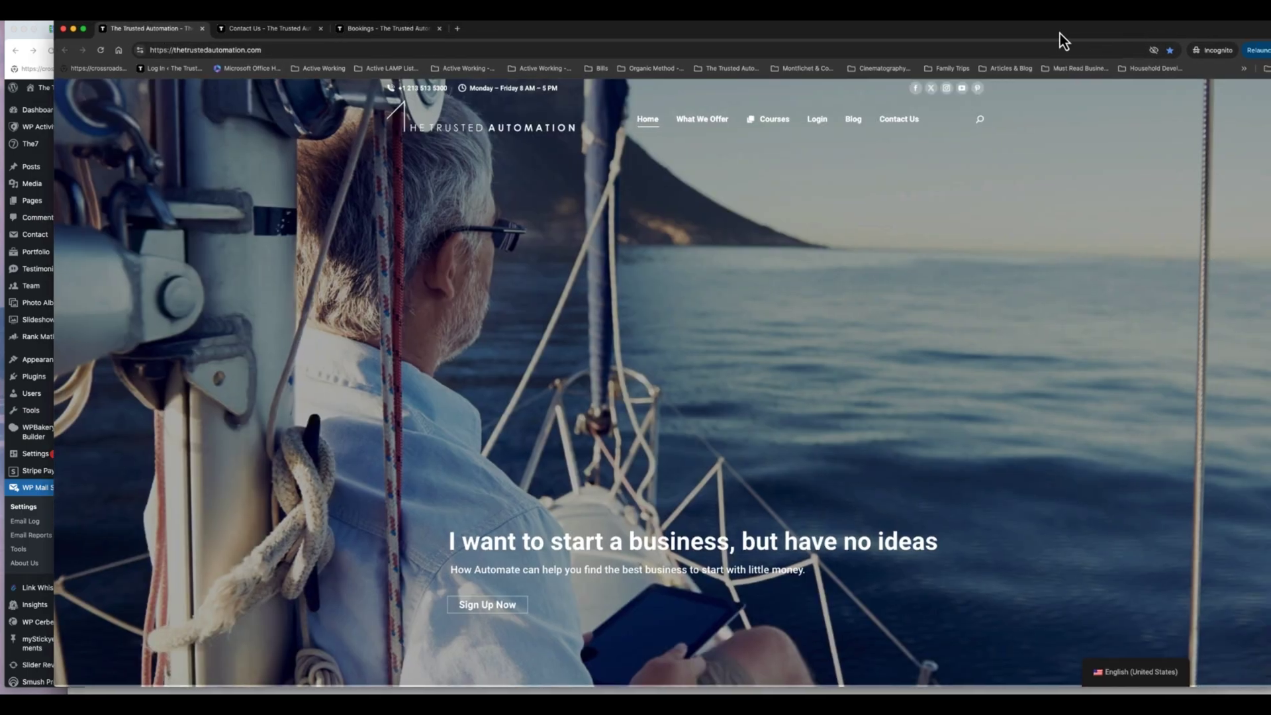
drag(1058, 33, 927, 33)
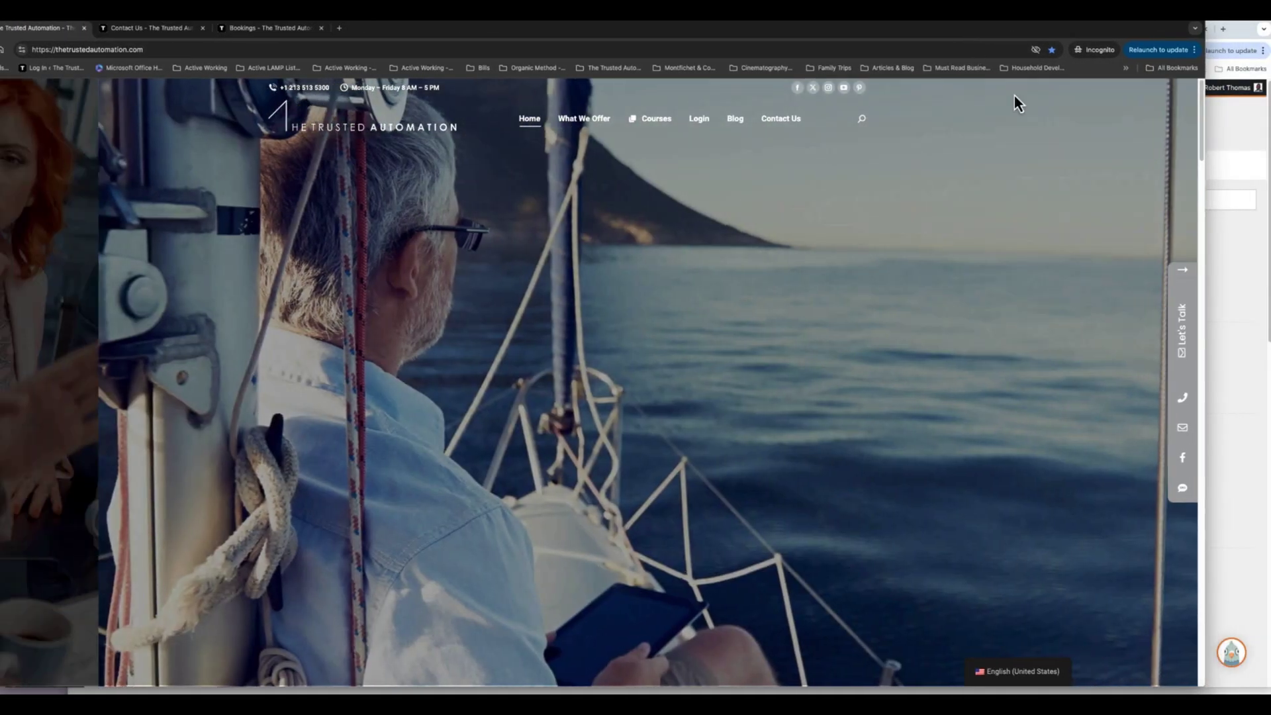
Expand the Let's Talk inquiry form, fill it from a saved address entry and replace the name with a test name
mouse_move(1181, 344)
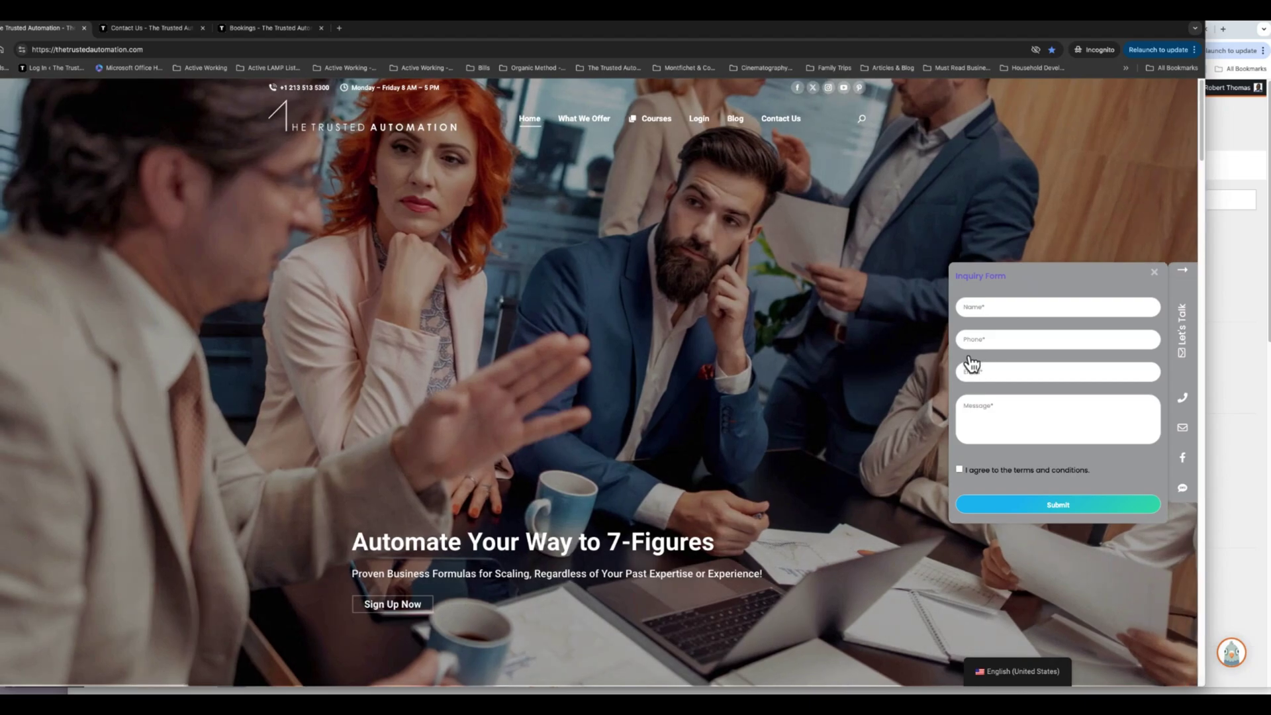
click(981, 309)
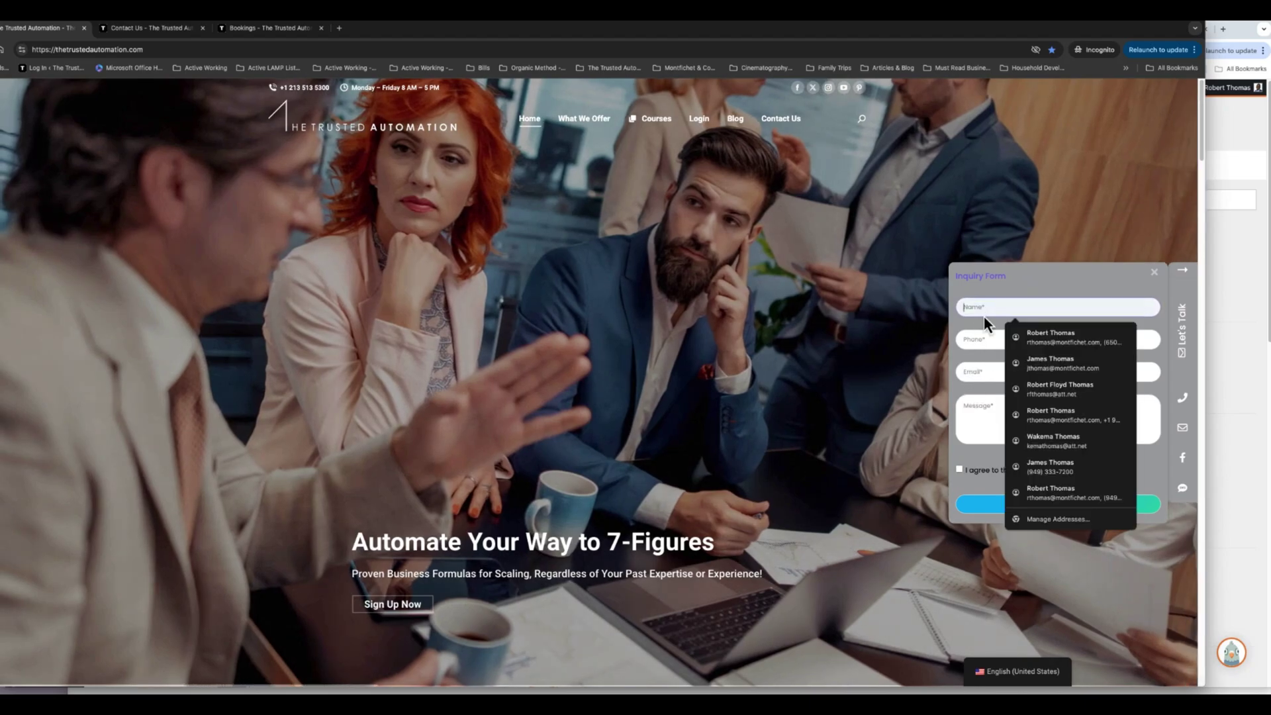
click(1051, 343)
mouse_move(1177, 327)
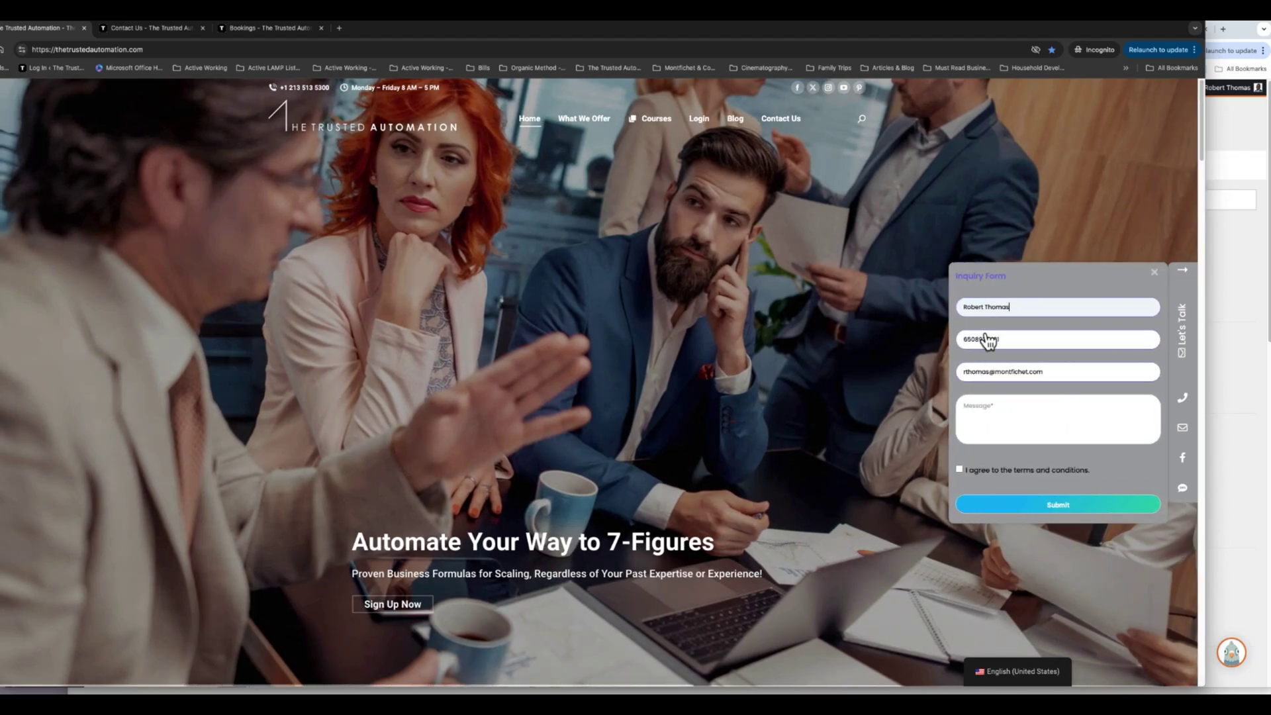
click(972, 307)
double_click(973, 307)
text(Mathe)
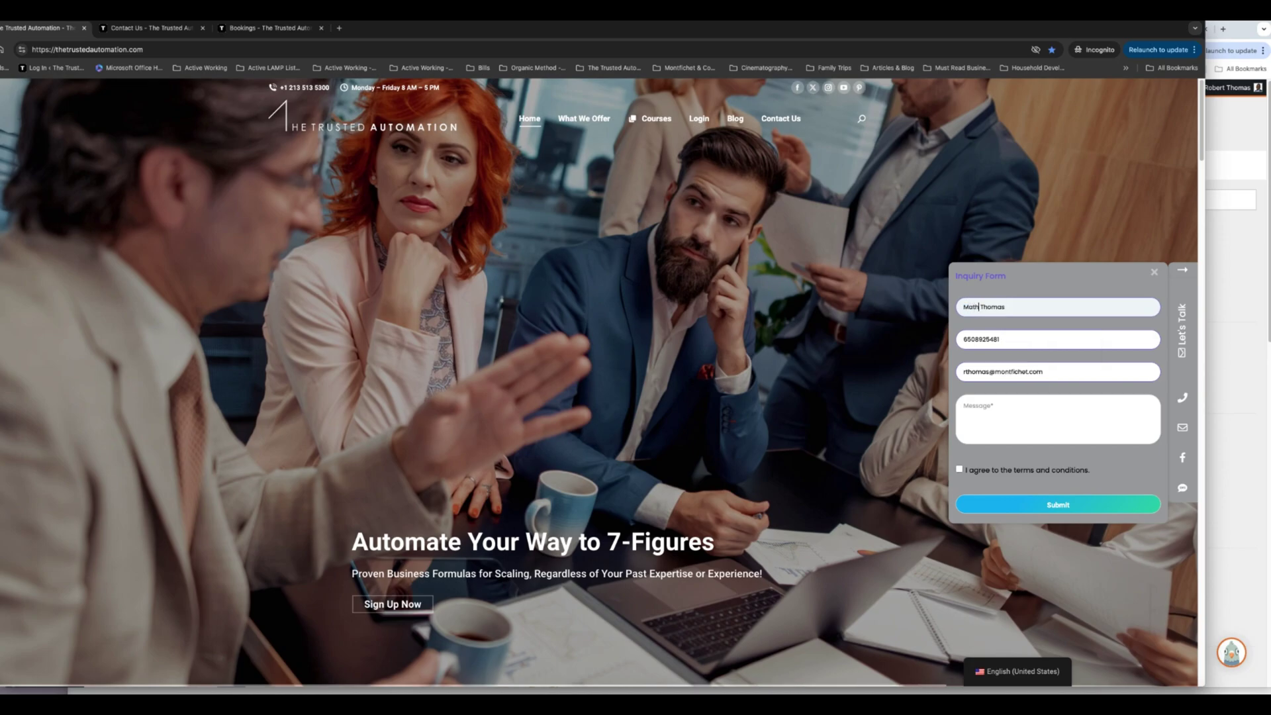
text(w Doe)
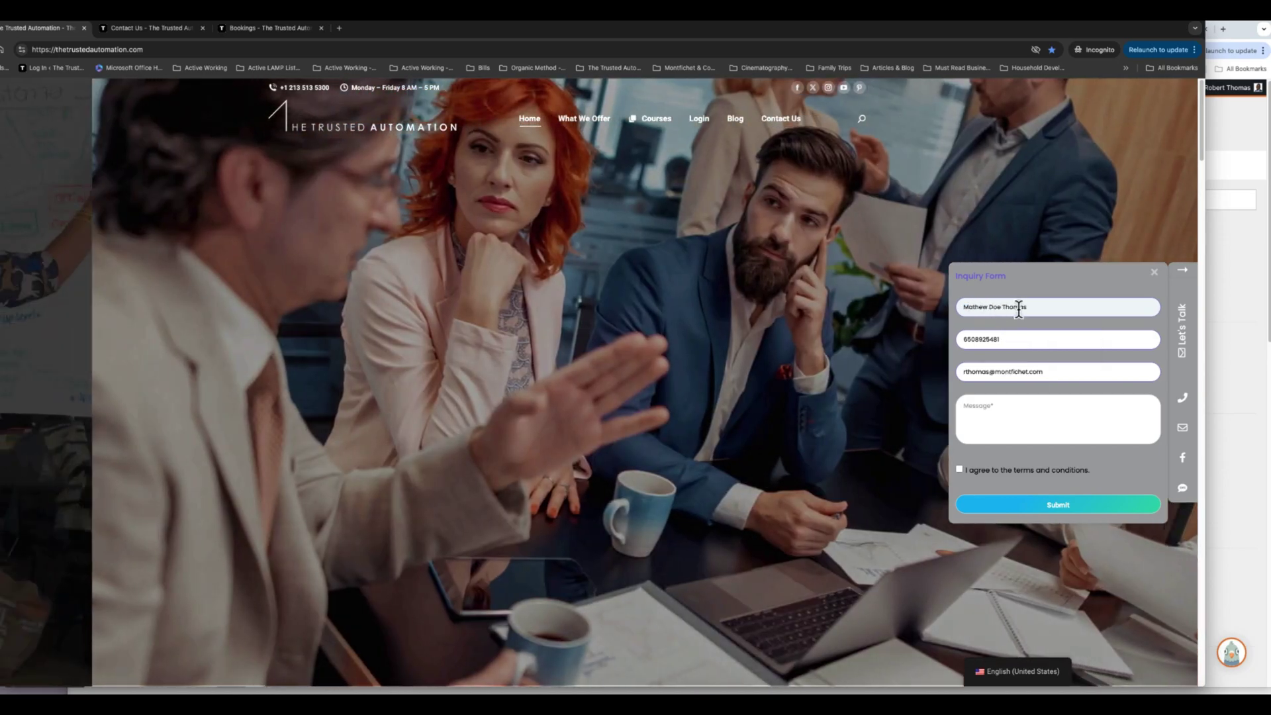
double_click(1018, 307)
text(3)
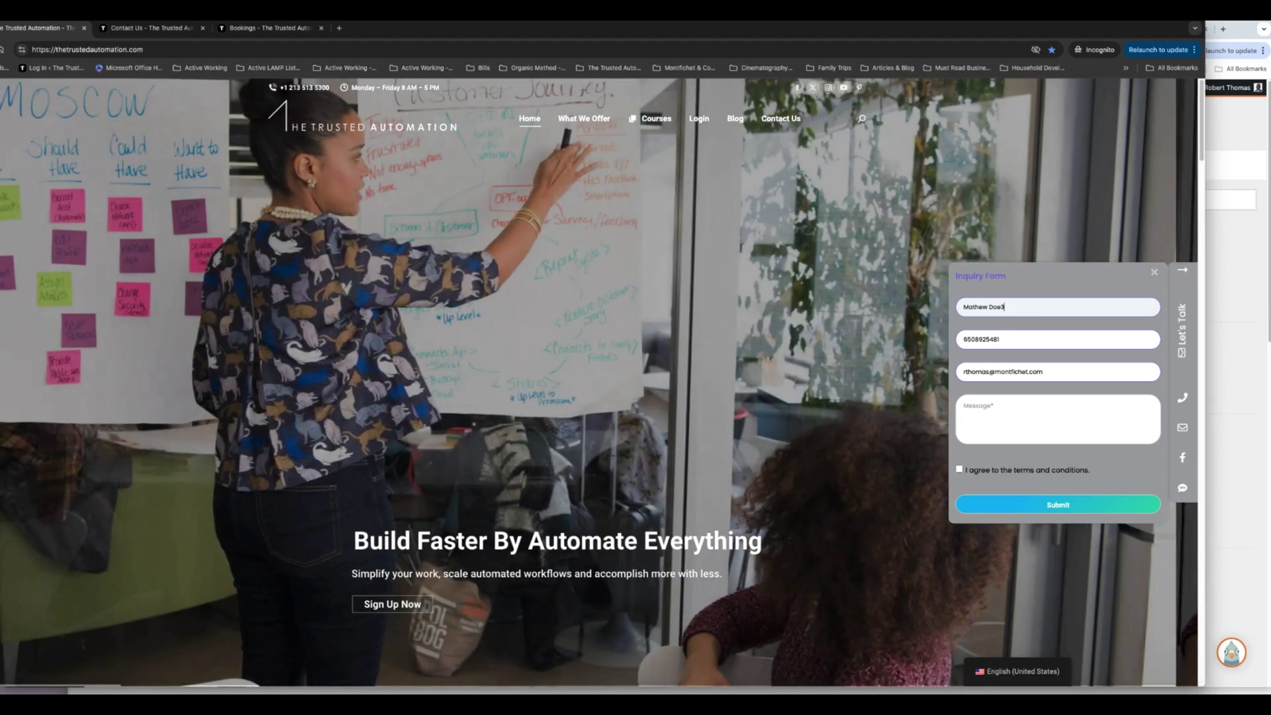
Replace the inquiry form's phone number with a saved number and change its e-mail to a test address
double_click(993, 339)
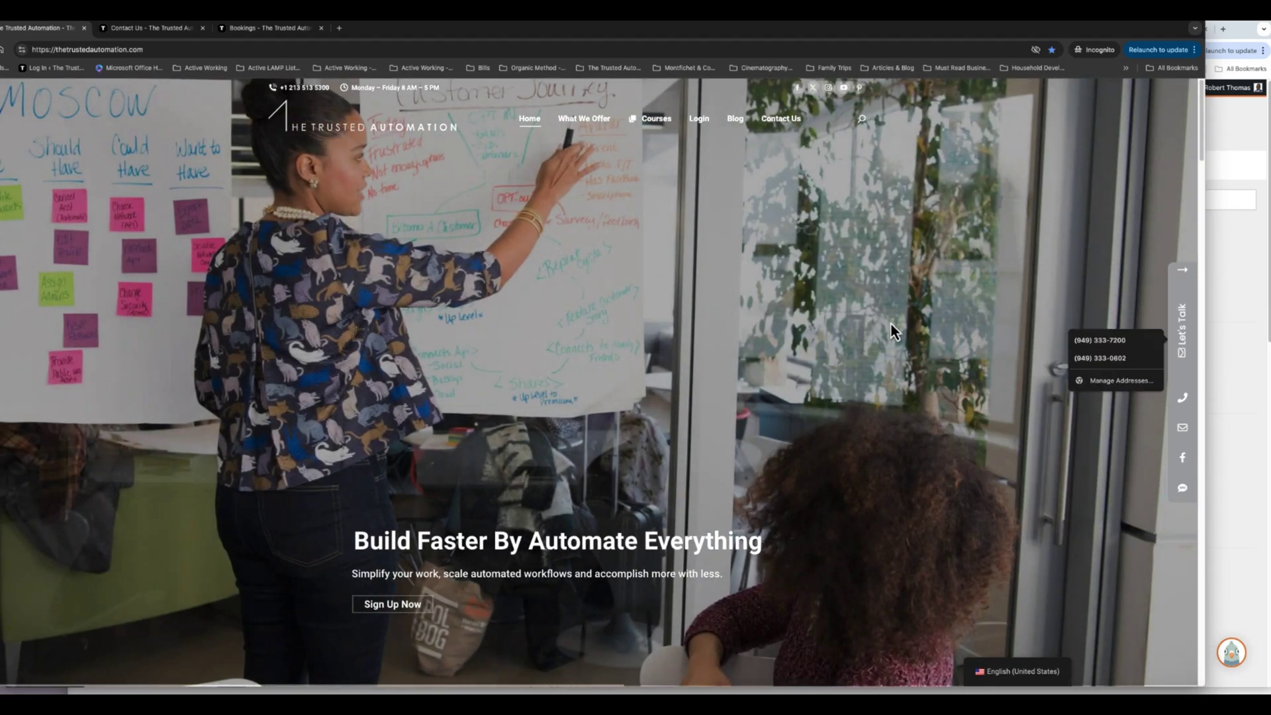
click(1101, 363)
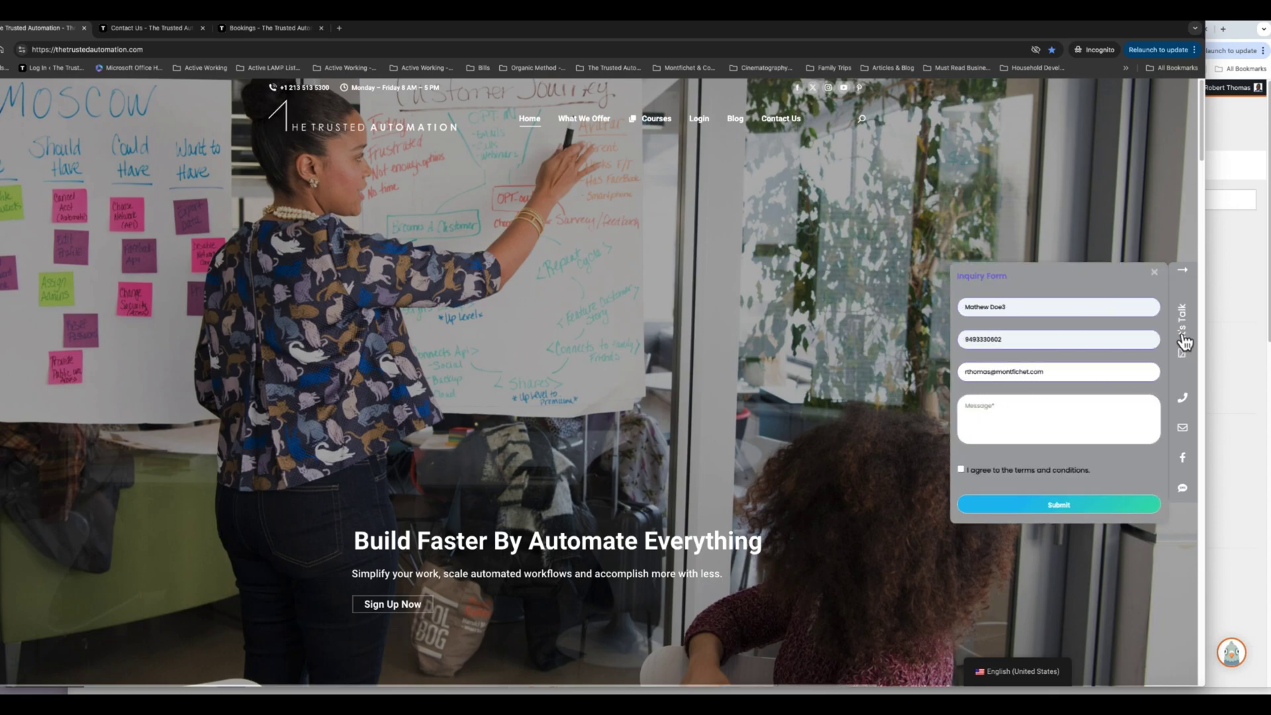
double_click(971, 370)
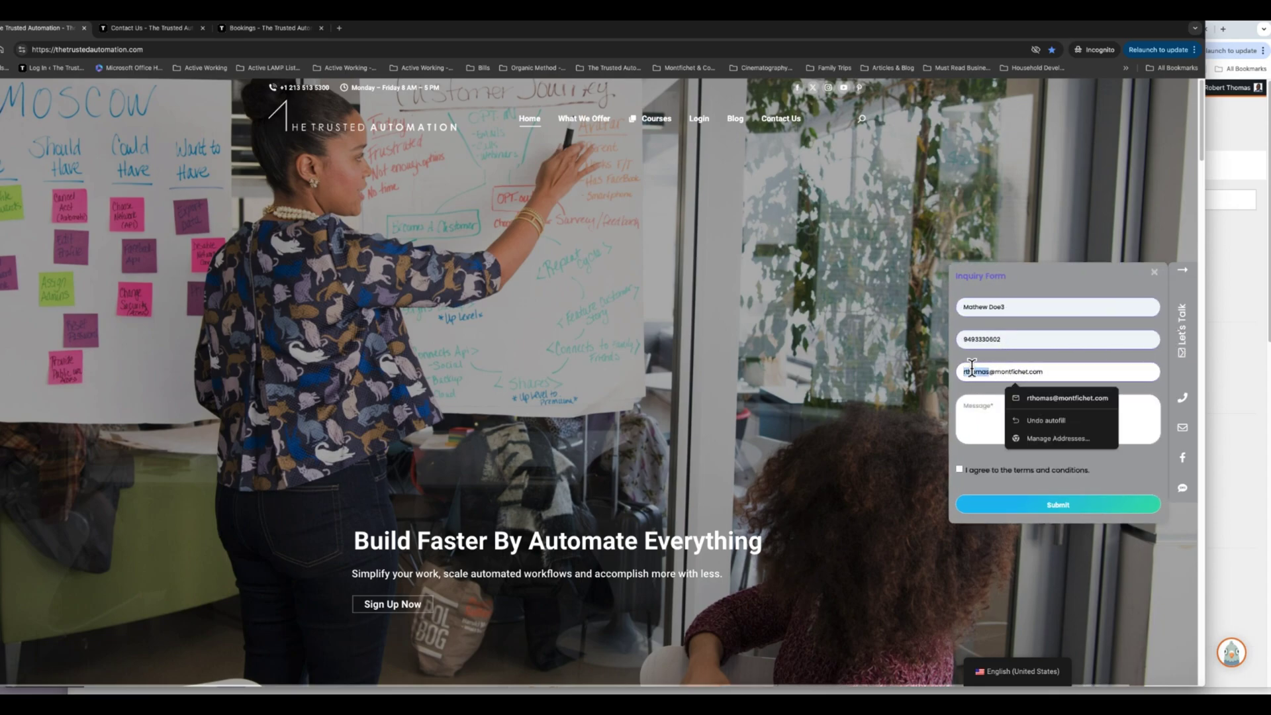
text(mathew)
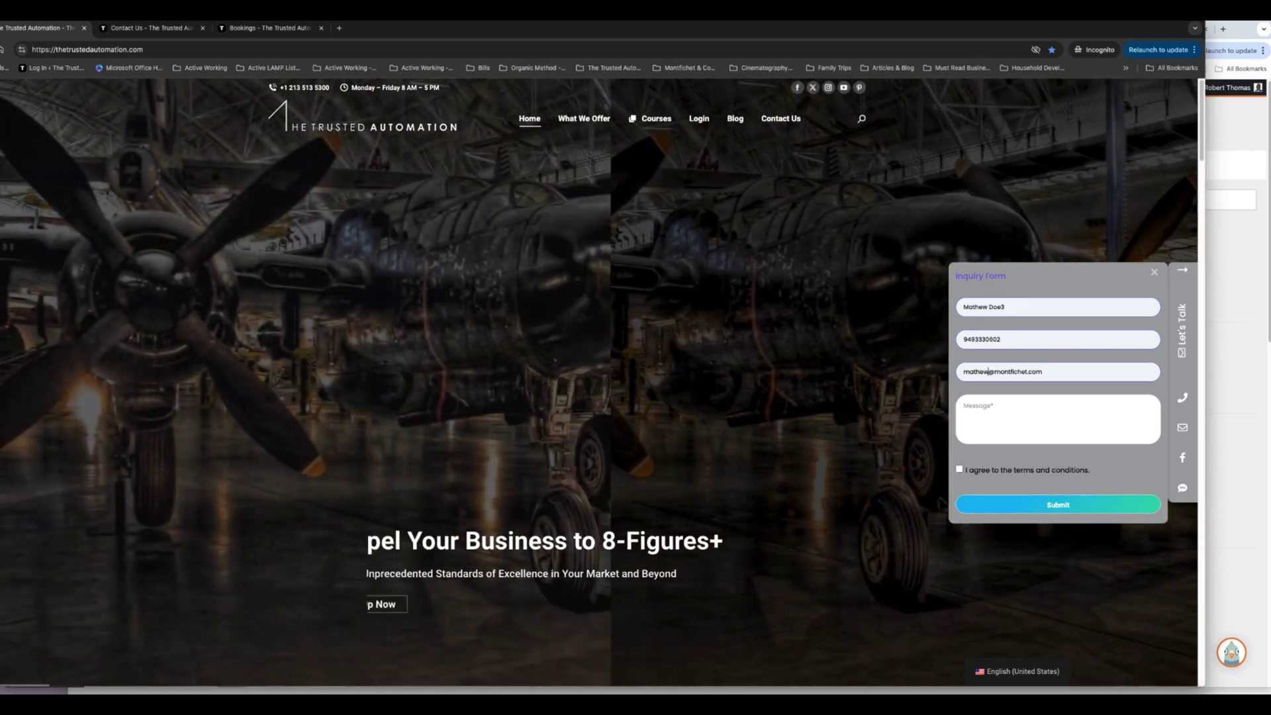
text(doe)
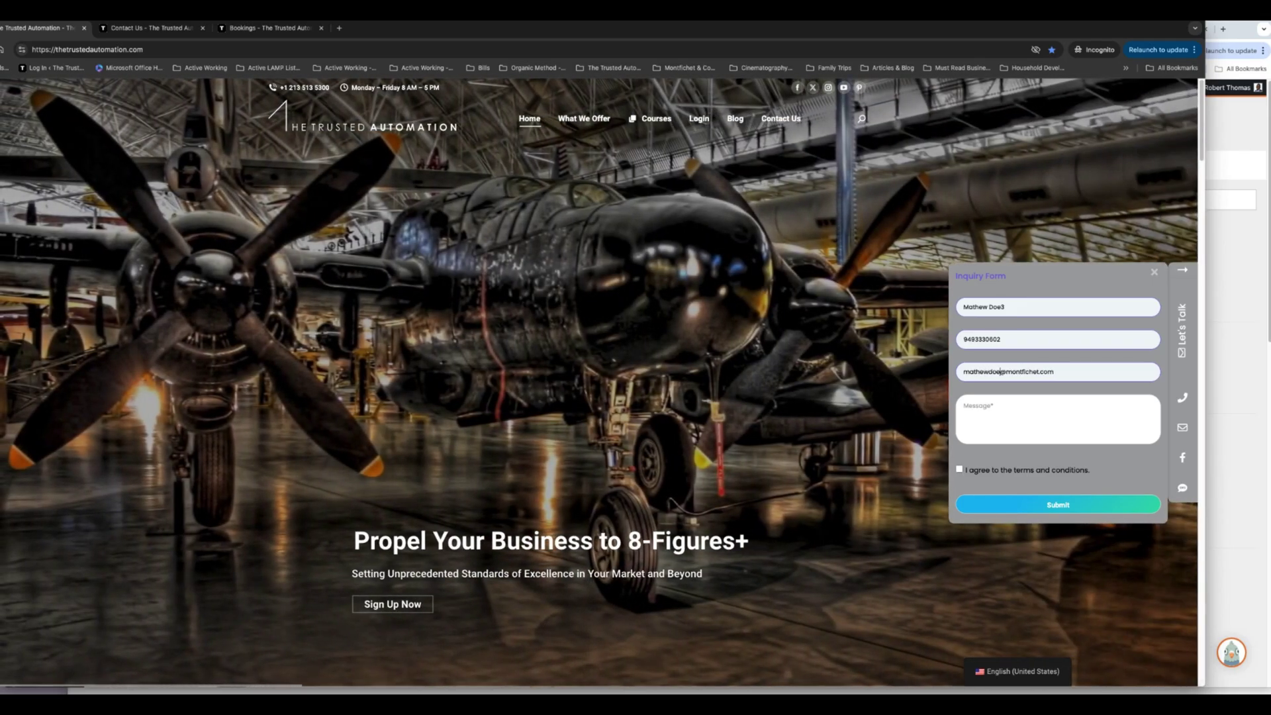
Fill the inquiry message with repeated copies of "Feel free to send us any questions, we look forward to hearing from you and will be in contact shortly."
click(972, 406)
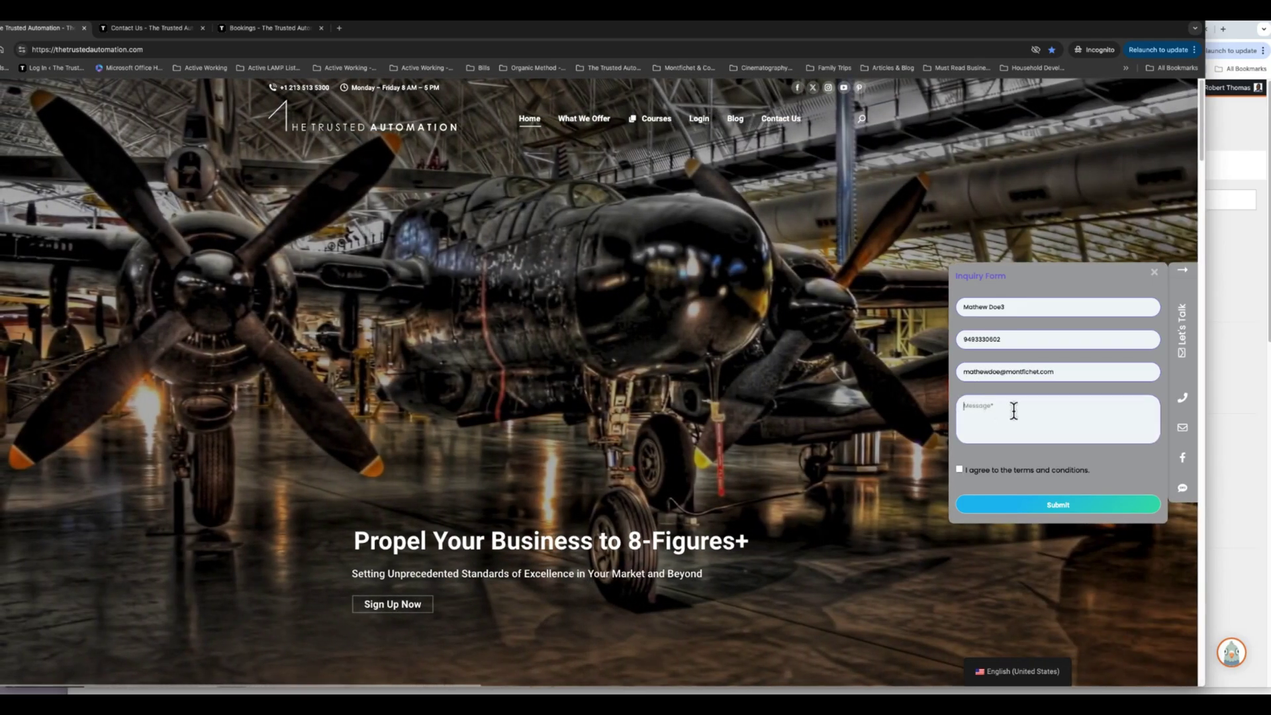
text(Feel free to send us any questions, we look forward to hearing from you and will be in contact shortly.)
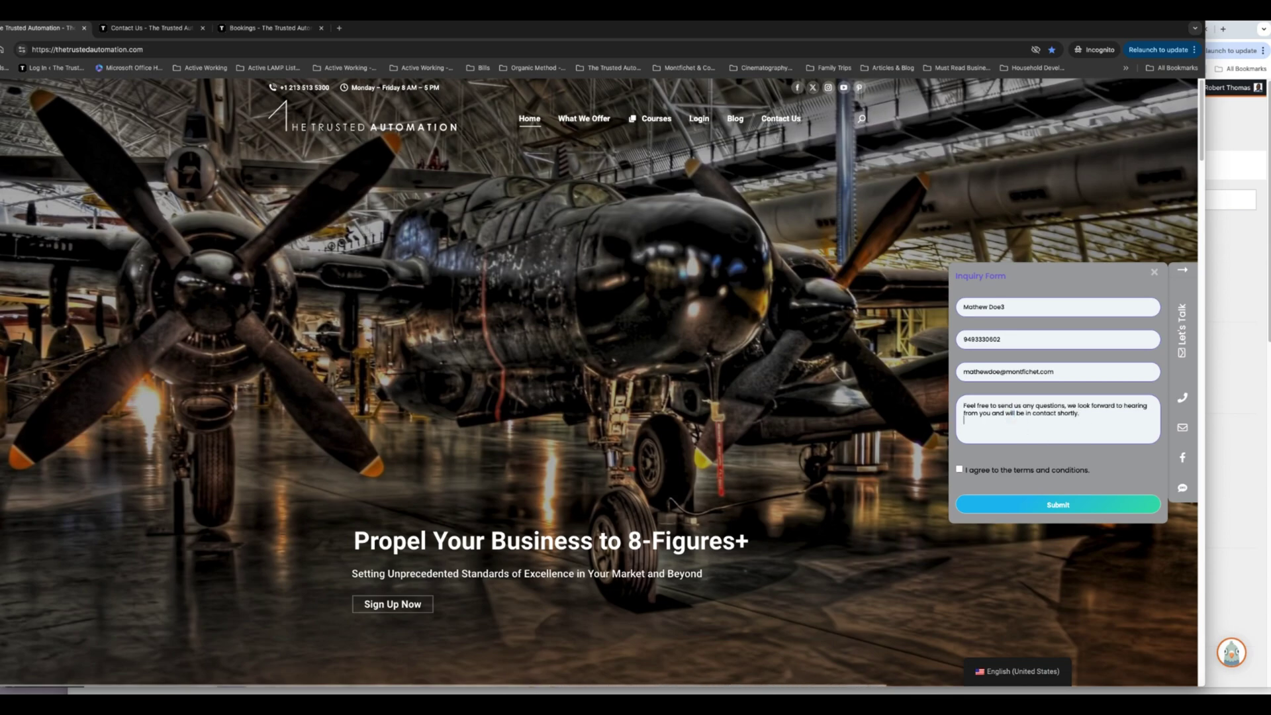
text(Feel free to send us any questions, we look forward to hearing from you and will be in contact shortly.)
key(ctrl+v)
key(ctrl+v)
key(ctrl+v)
key(ctrl+v)
key(ctrl+v)
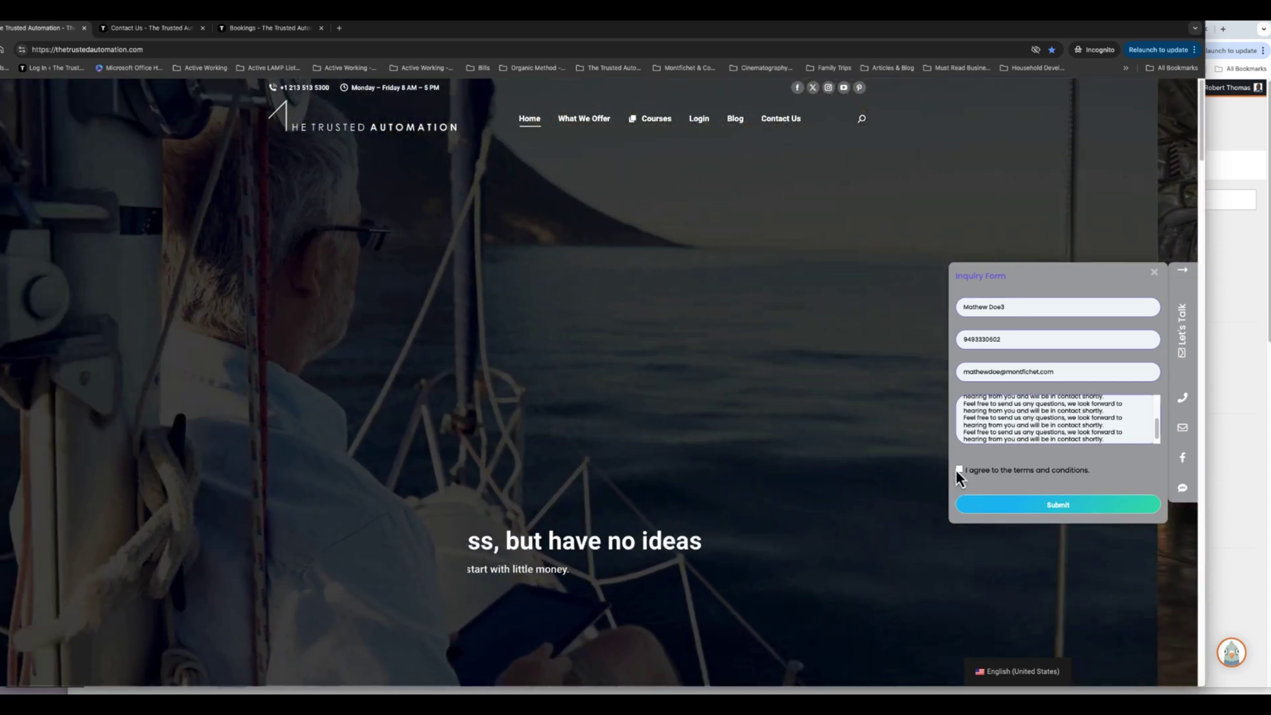
Agree to the terms and conditions and submit the inquiry form, reopening the Let's Talk form if it collapses
click(959, 469)
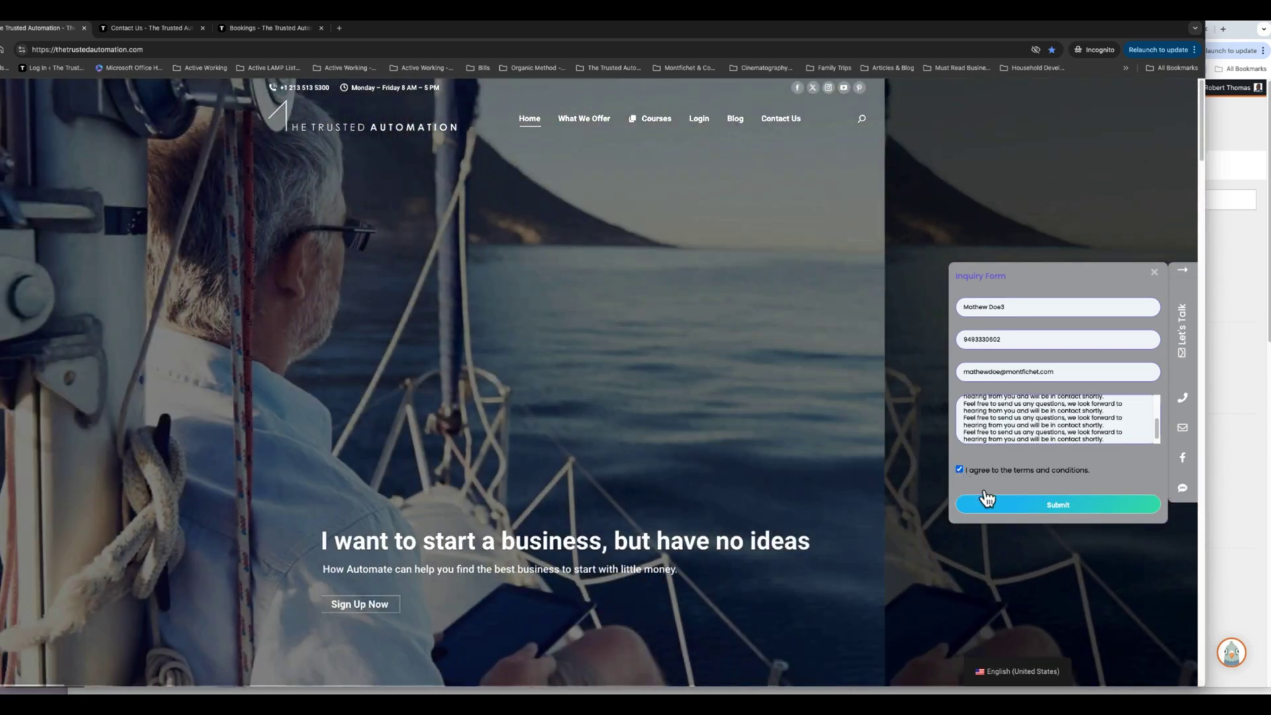
click(1032, 505)
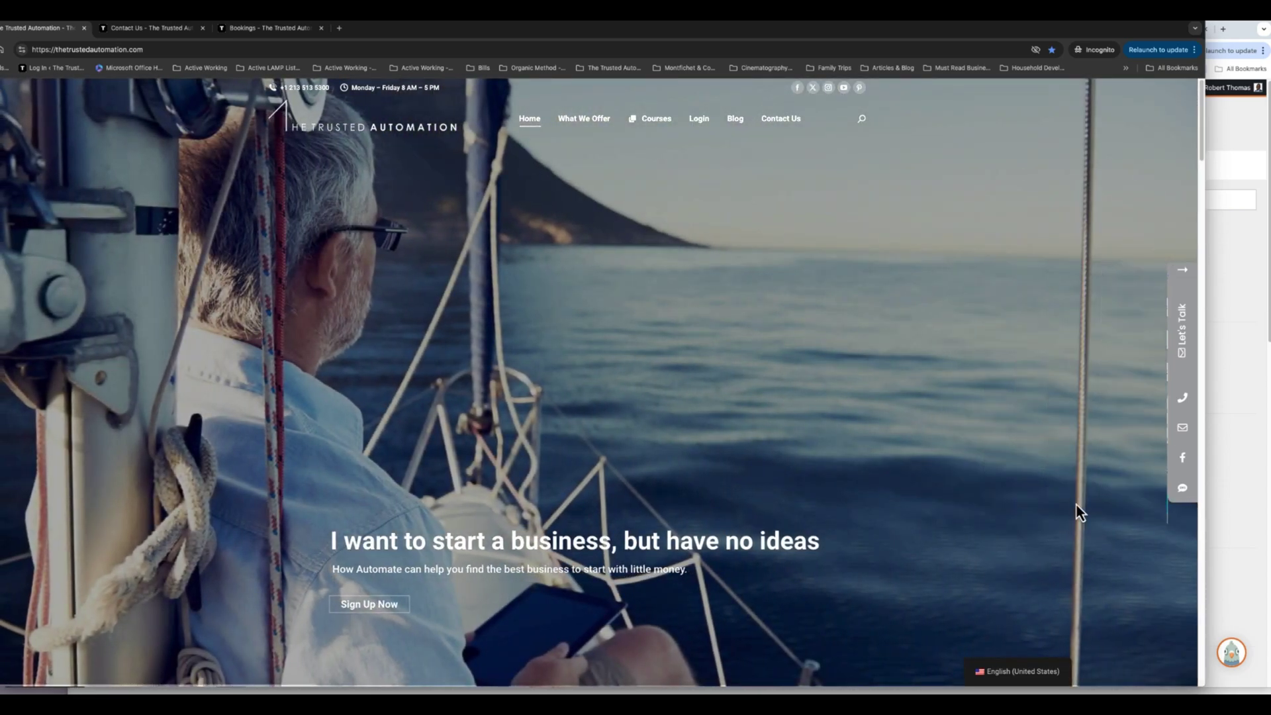
click(1185, 355)
click(1070, 506)
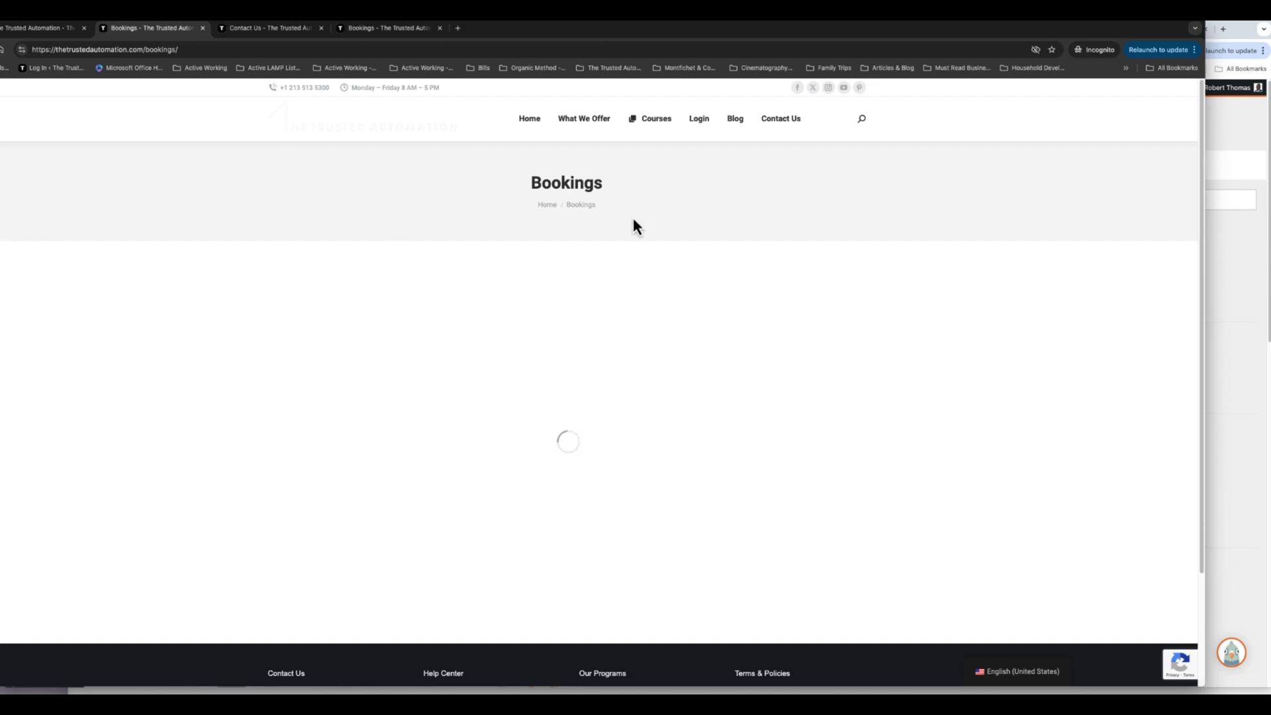
Examine the Bookings page's Transformation and 1:1 Consultancy sessions, staff choices, available times and customer details form
click(437, 370)
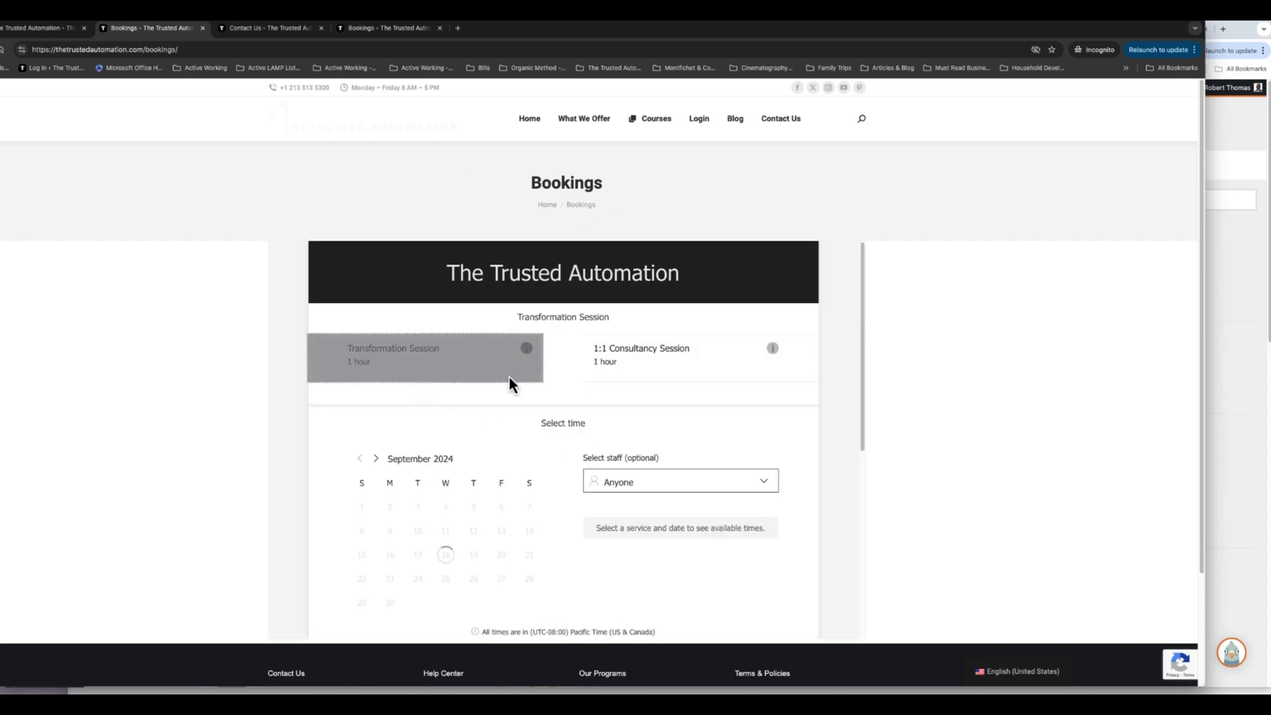
scroll(564, 436, down, 2)
click(632, 406)
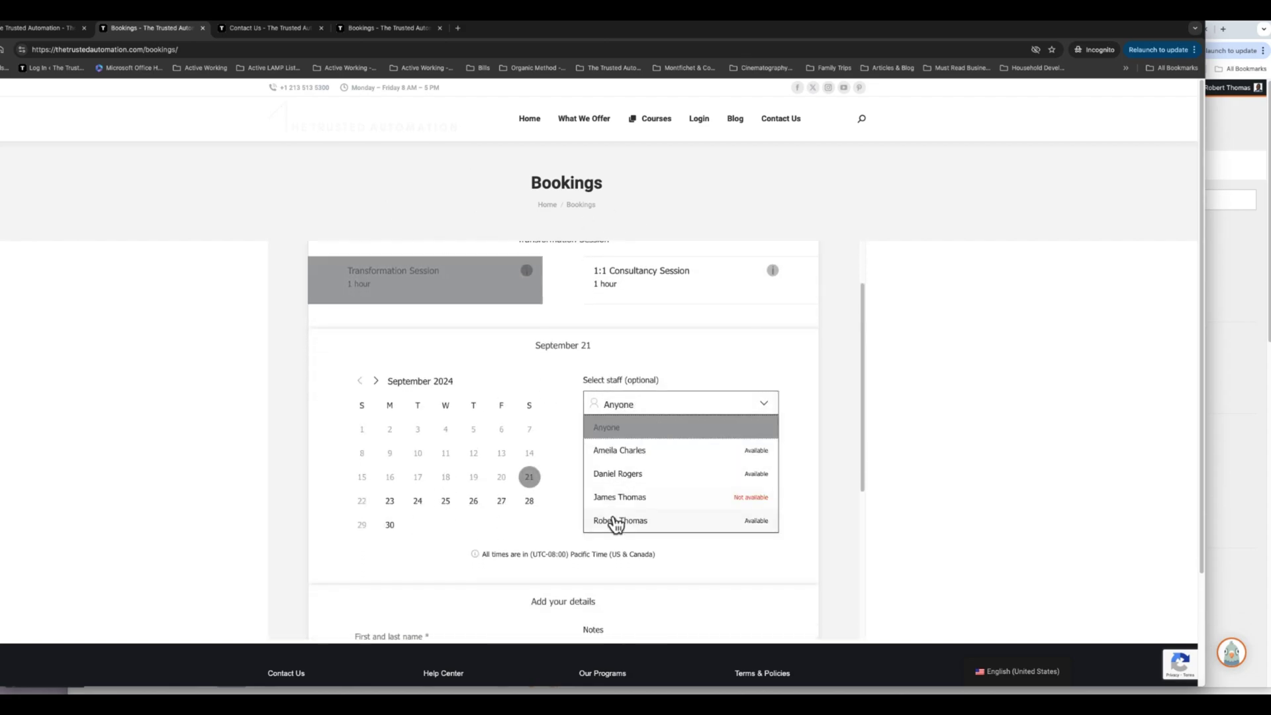
click(717, 351)
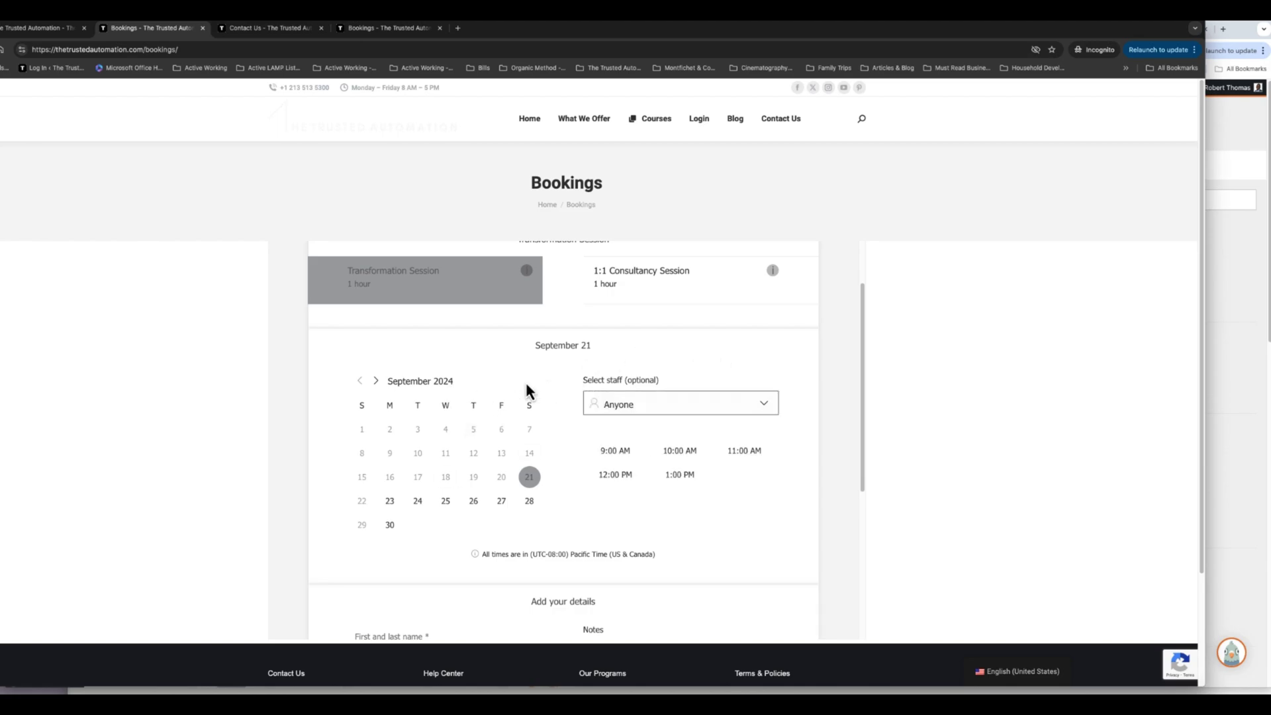
scroll(545, 340, up, 2)
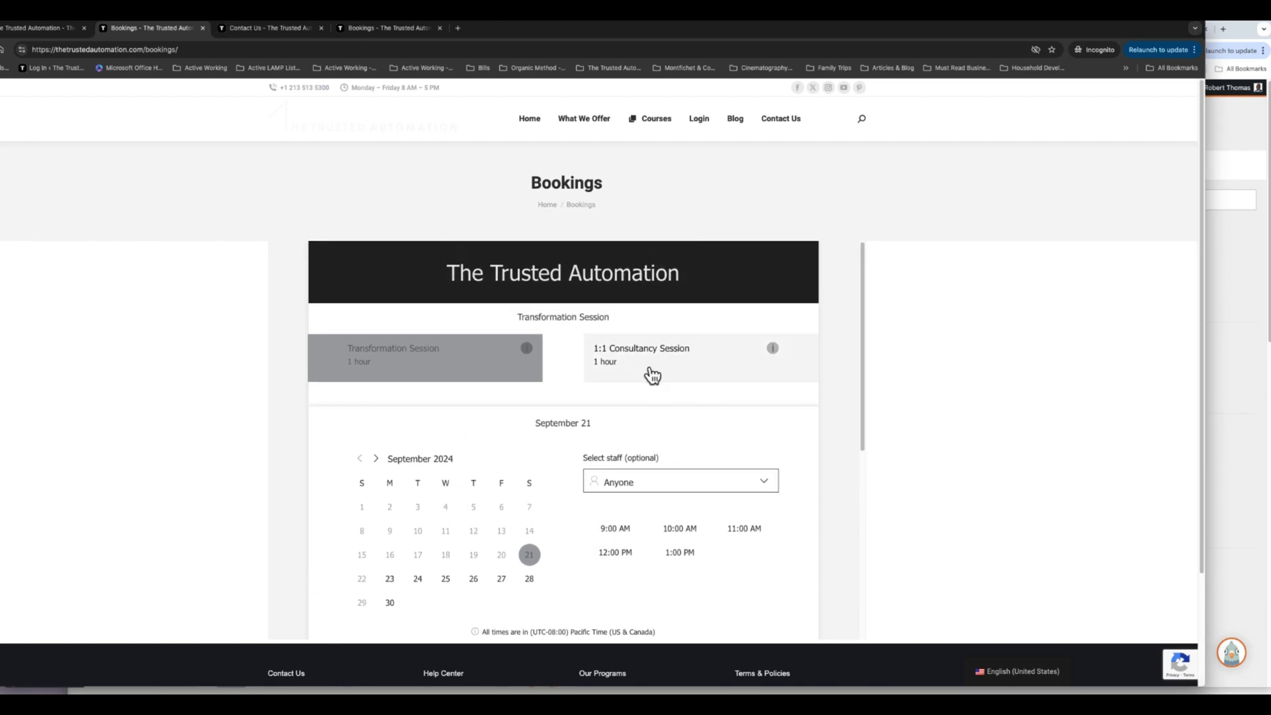
click(671, 373)
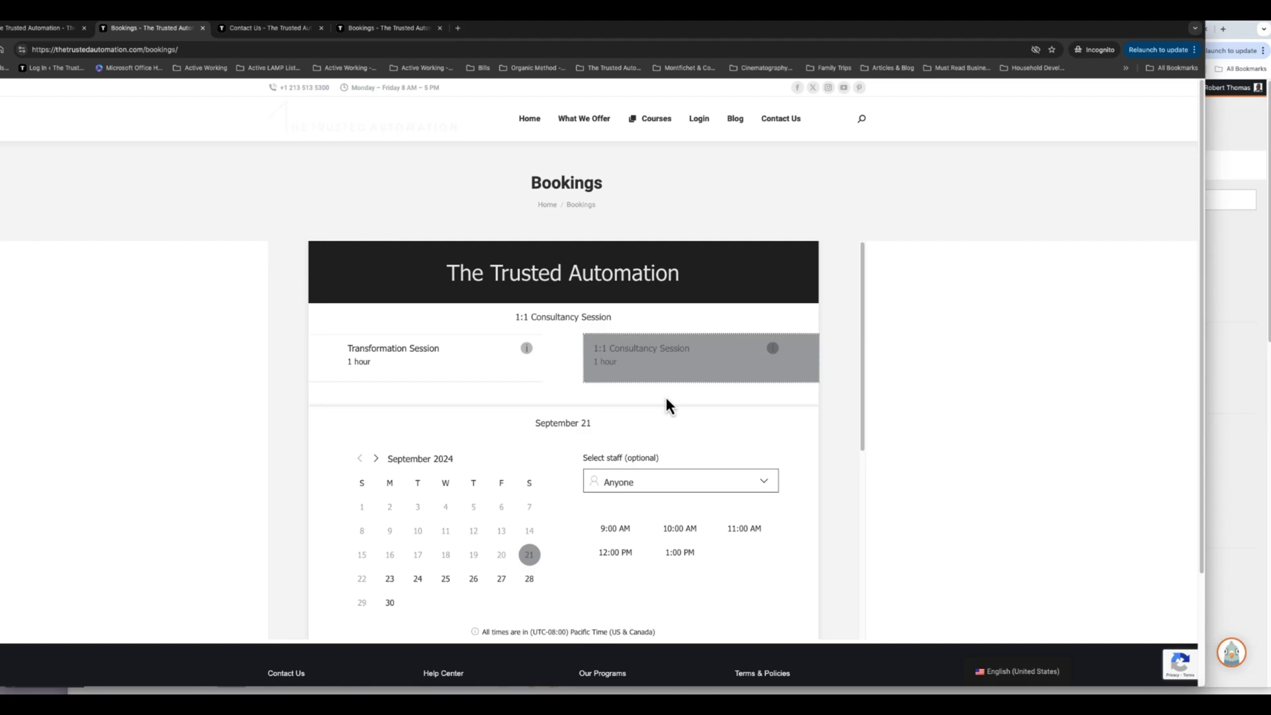
click(499, 371)
scroll(586, 415, down, 7)
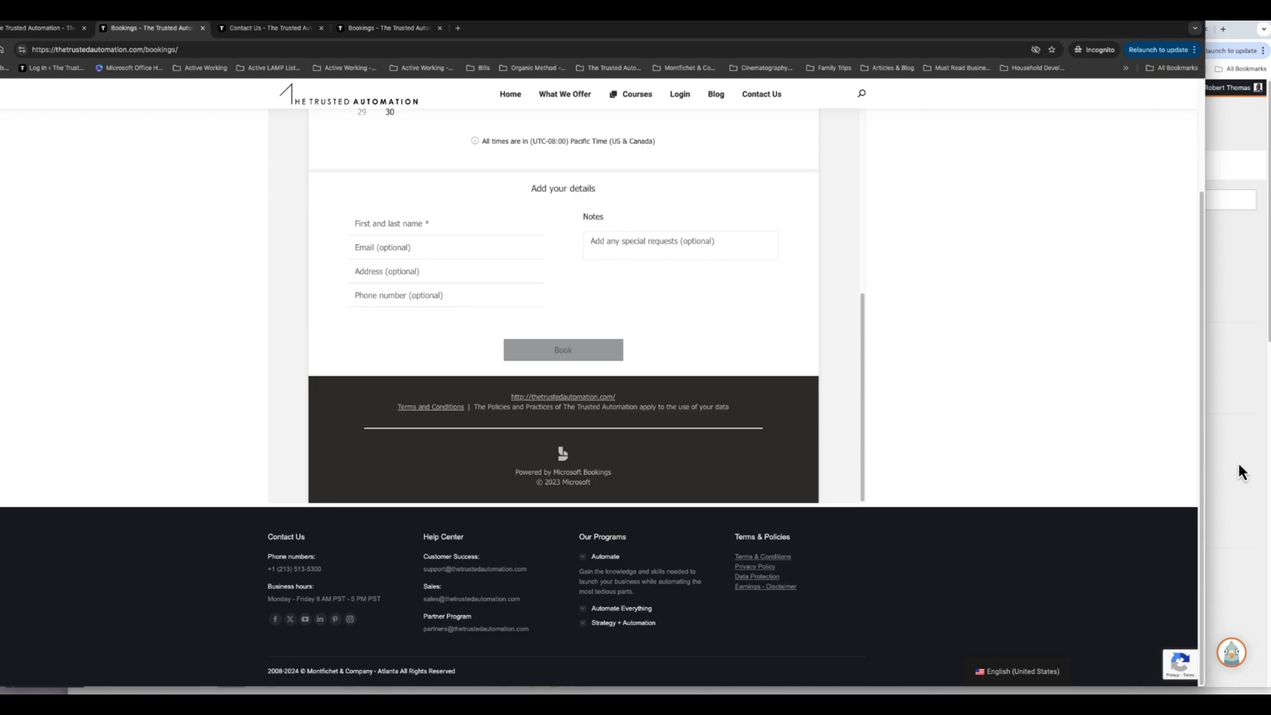
Switch to Outlook and read the new MyStickyElements lead email and the "[Feedback from: The Trusted Automation]" email
click(229, 691)
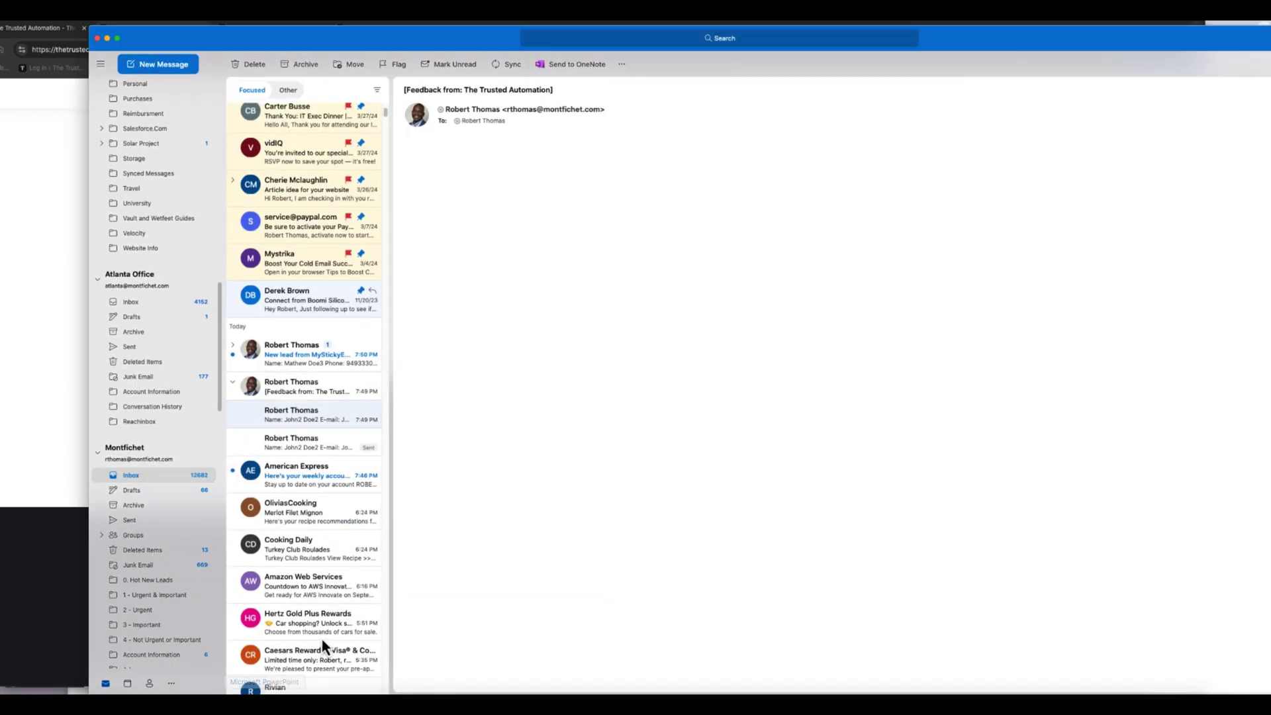
click(375, 378)
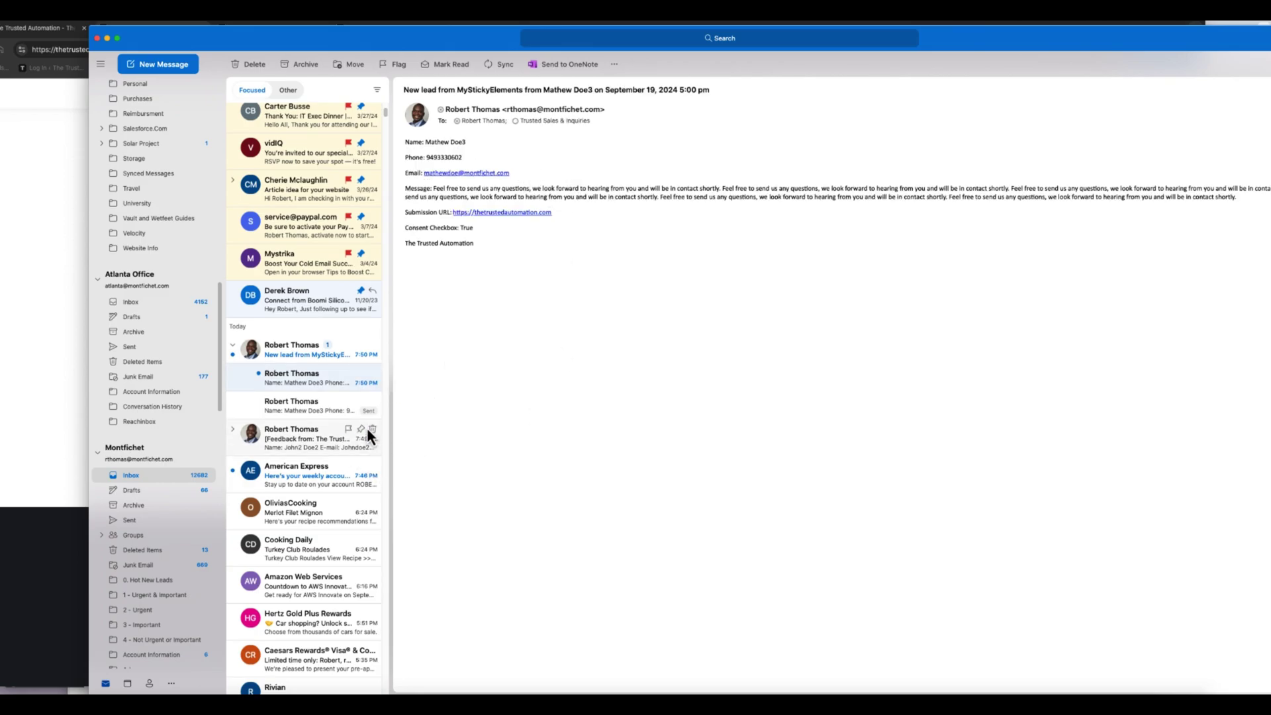
click(295, 435)
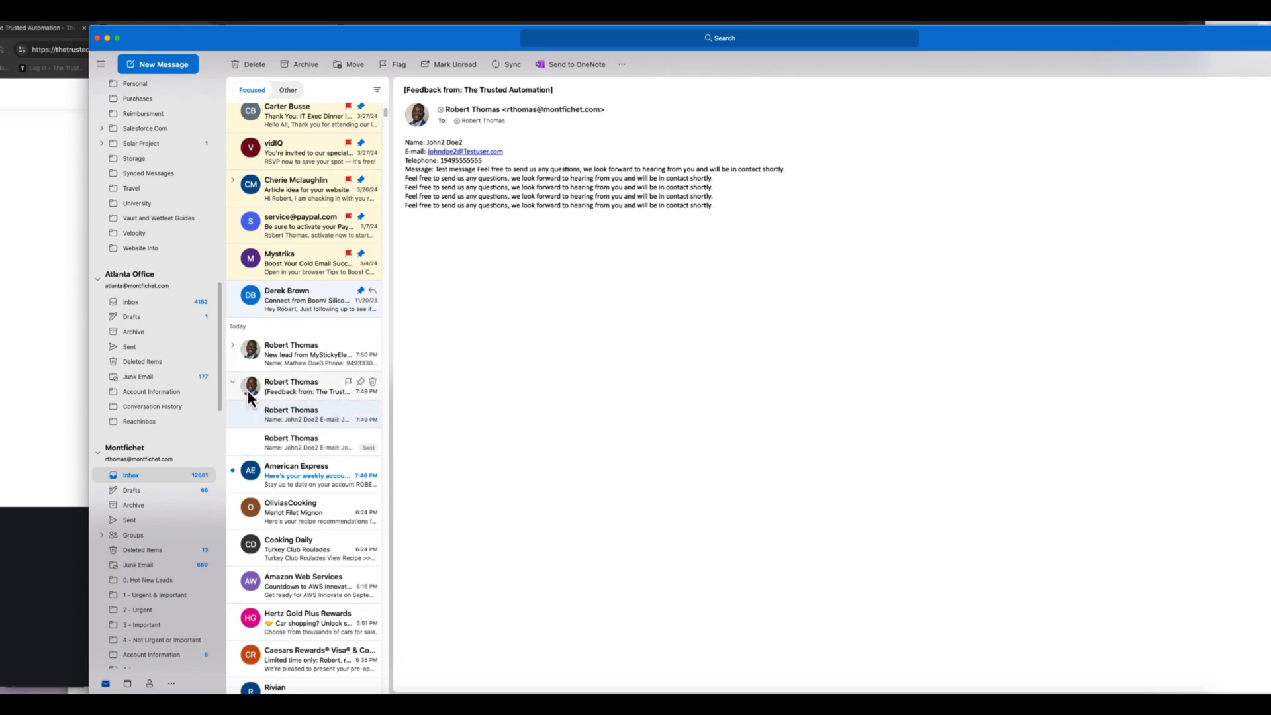
Return to the browser, minimize the incognito window, and show the Microsoft Outlook product page in the main window
click(25, 266)
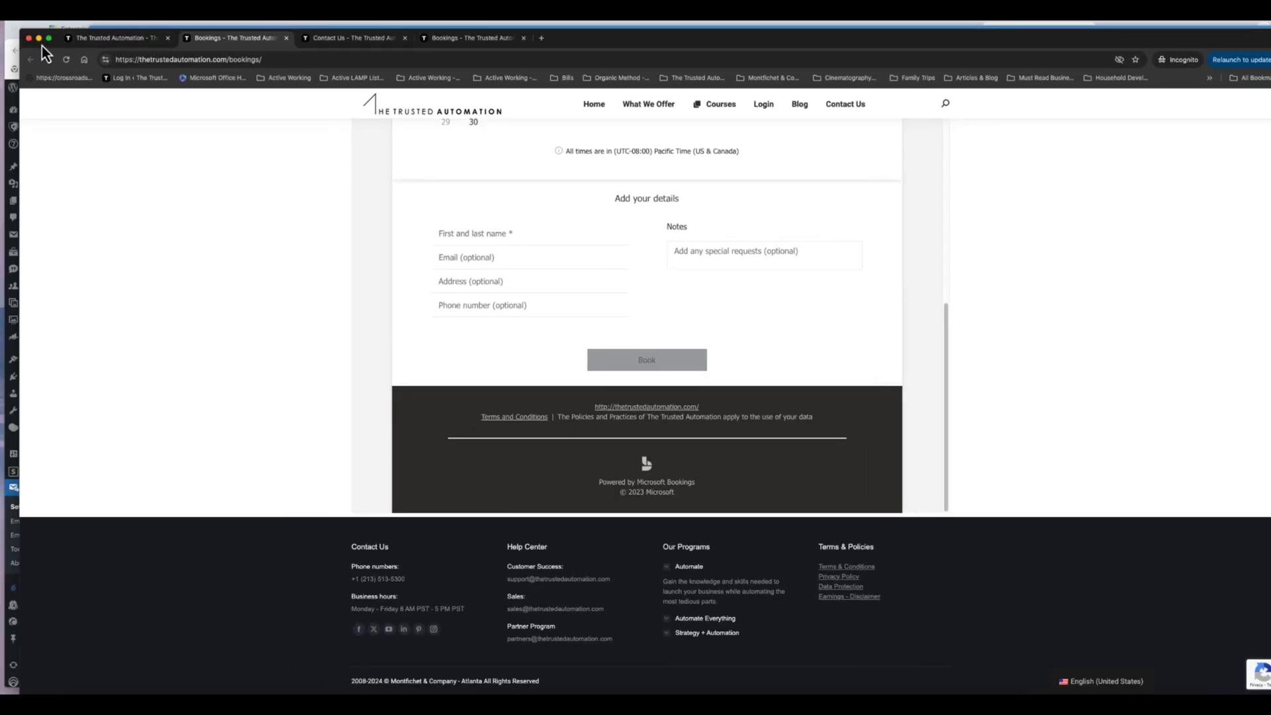
click(39, 38)
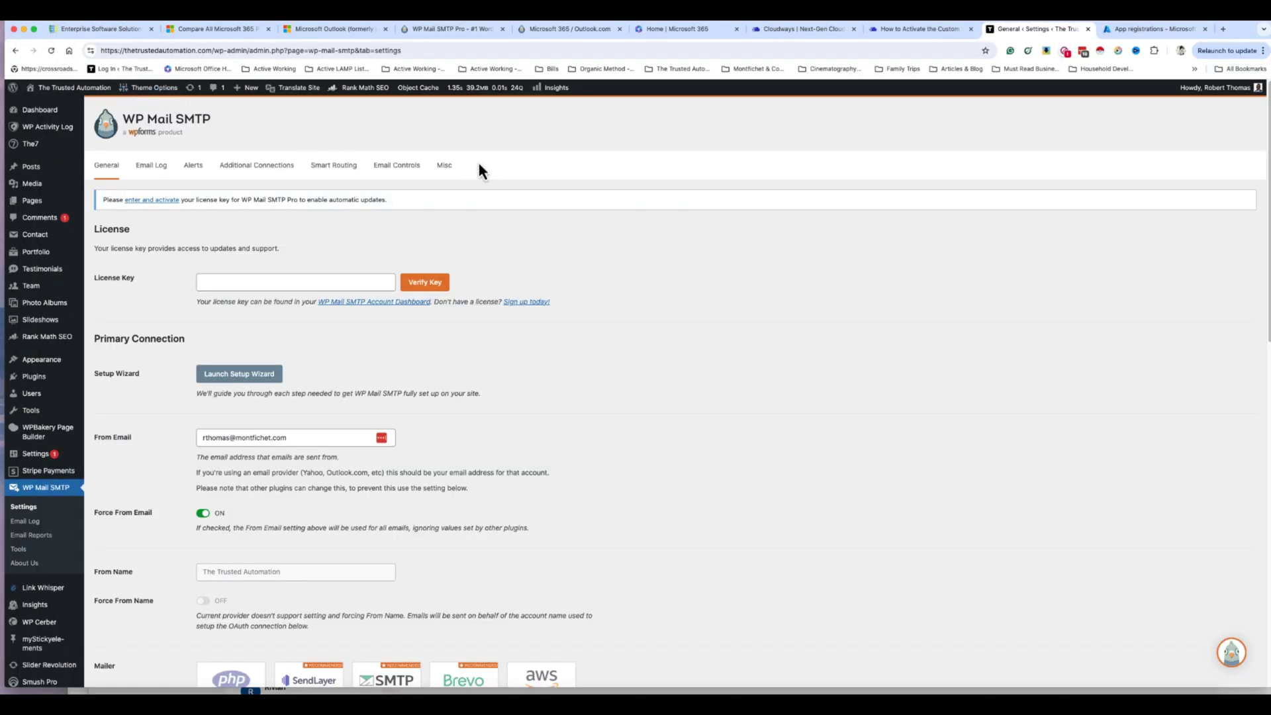
click(328, 30)
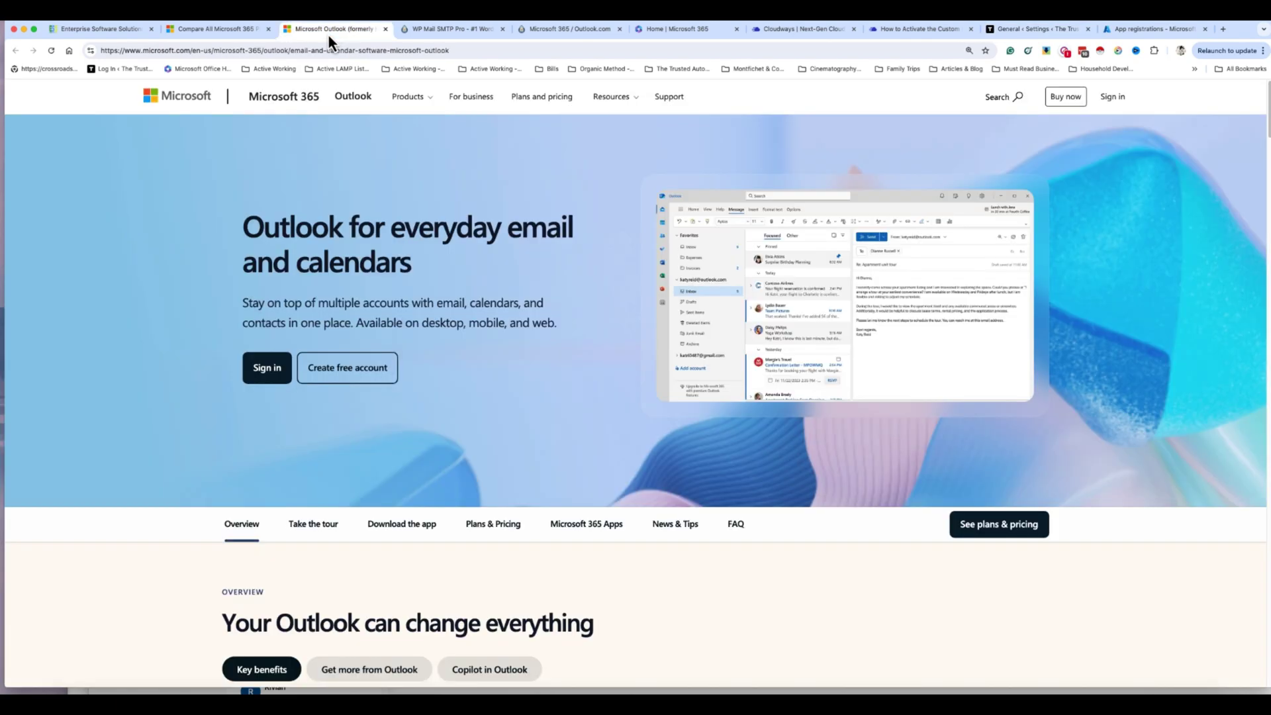